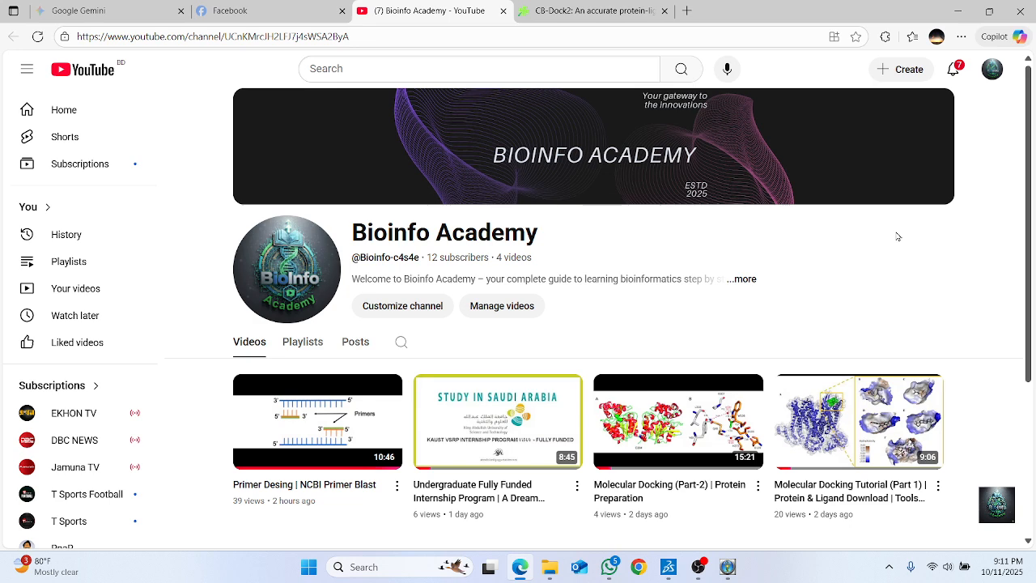
left_click(952, 9)
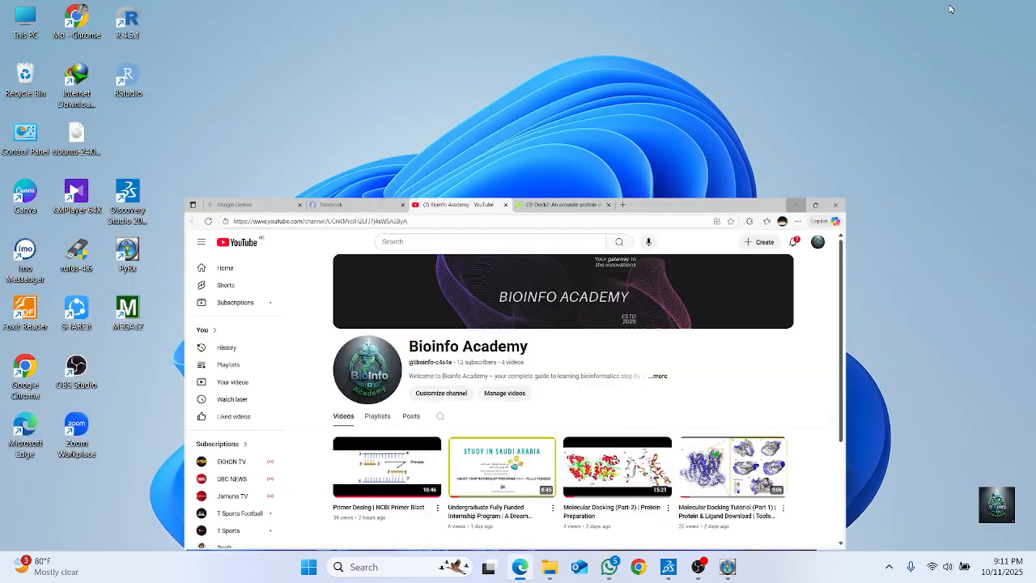
right_click(527, 24)
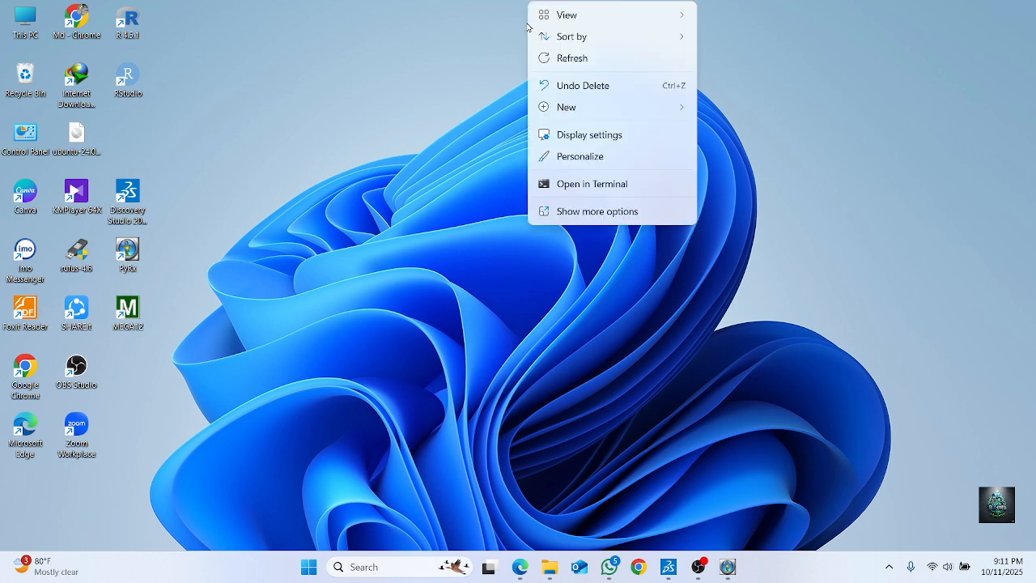
left_click(555, 62)
right_click(527, 3)
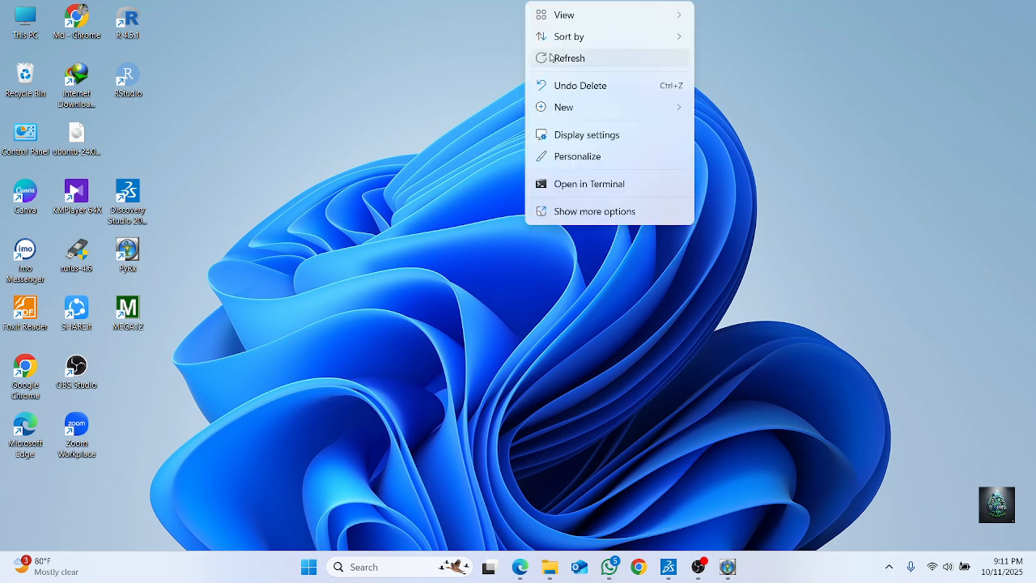
left_click(550, 57)
right_click(528, 5)
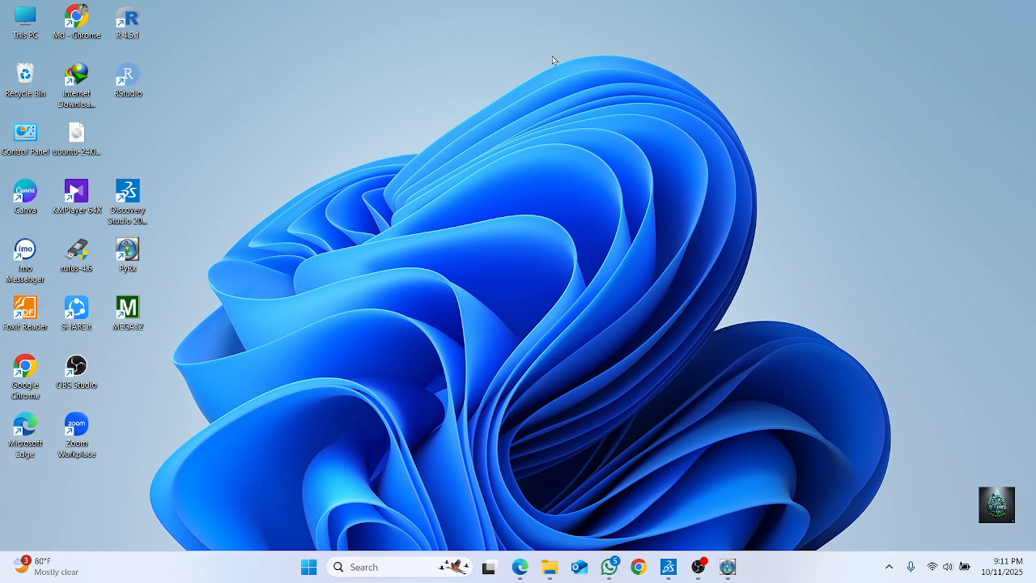
left_click(557, 61)
Switch back to Edge, open the CB-Dock2 site in a new tab and go to its Dock page
left_click(522, 564)
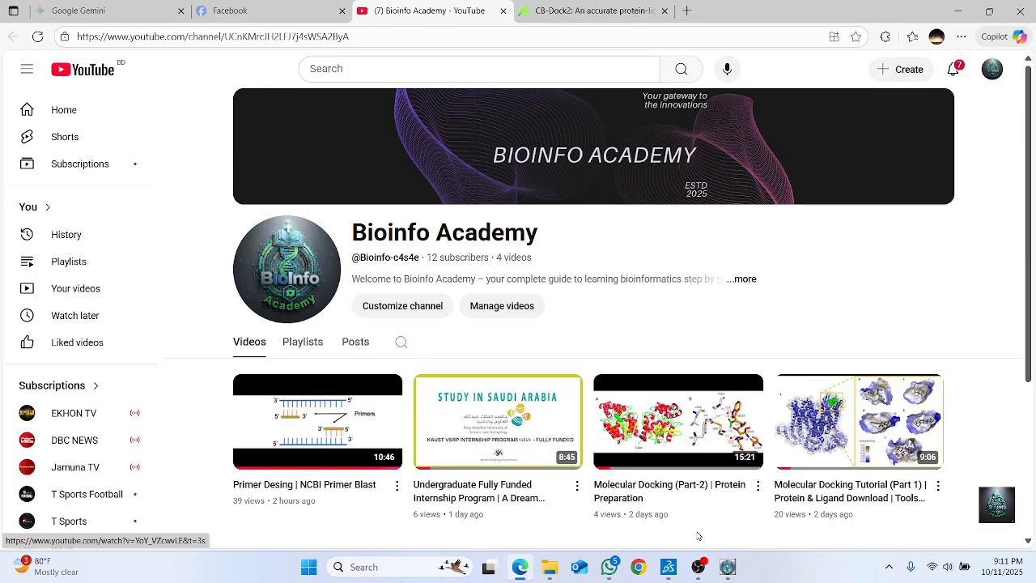
left_click(687, 13)
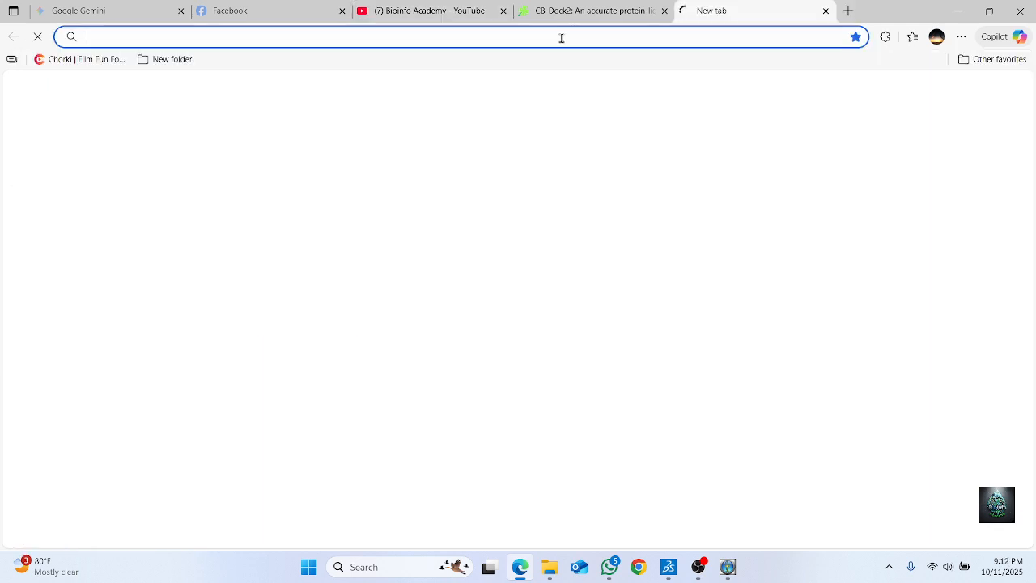
left_click(561, 38)
type("cb")
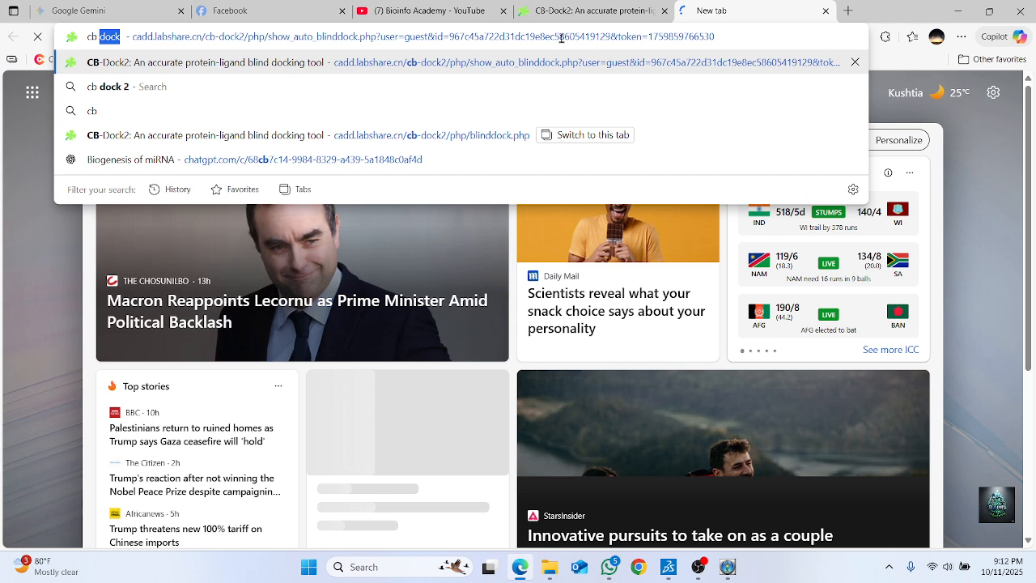
left_click(324, 64)
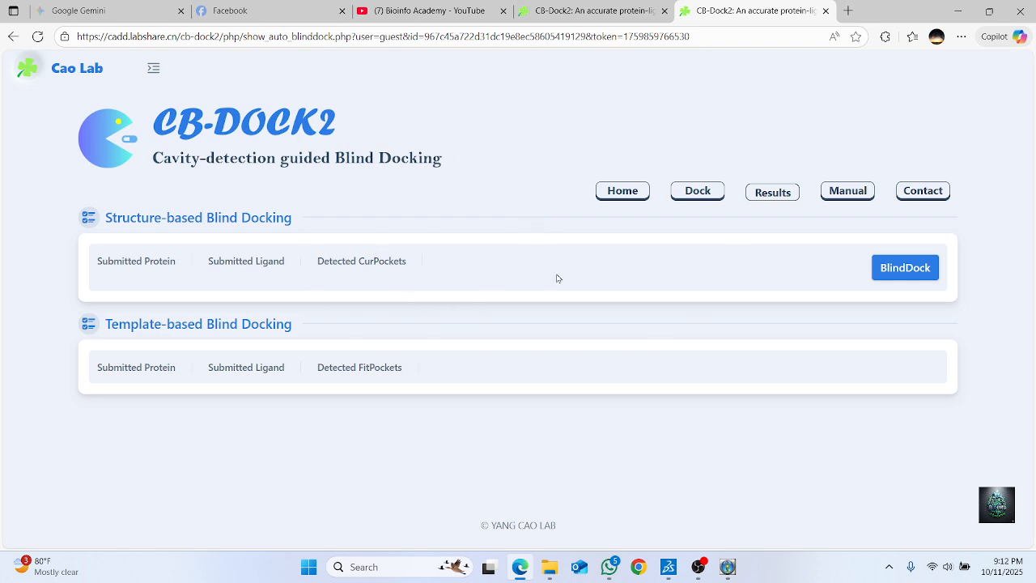
left_click(701, 190)
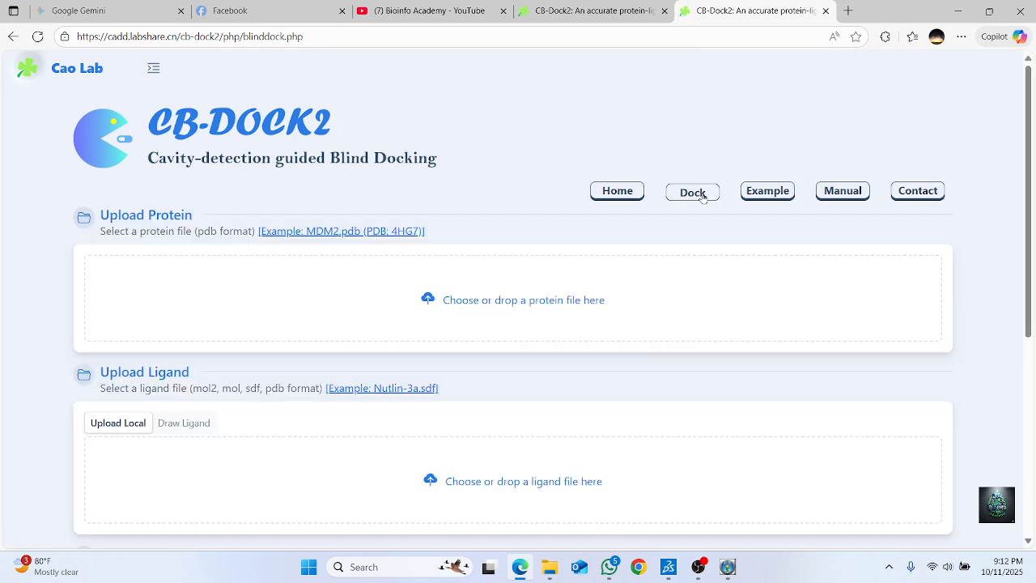
Upload 6f45_clean_mini(c) from the Downloads folder as the protein file
scroll(424, 213, "down", 2)
scroll(440, 241, "up", 2)
scroll(449, 454, "down", 1)
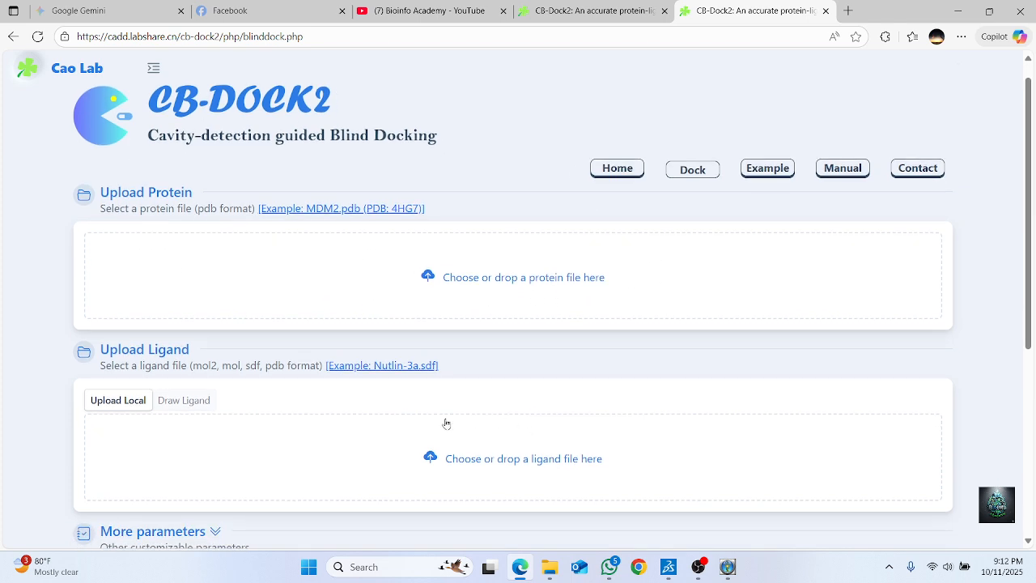
left_click(428, 279)
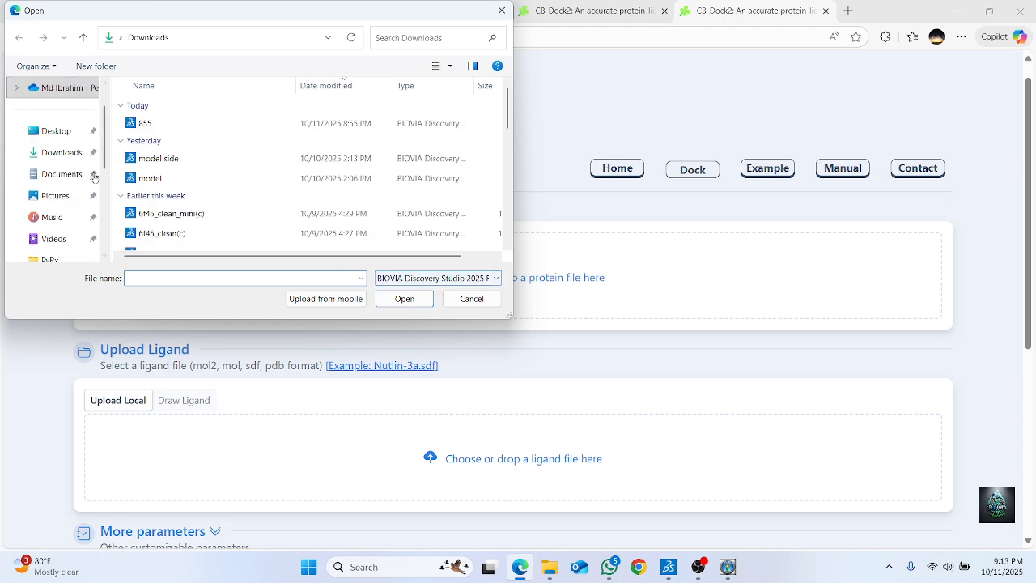
scroll(297, 181, "down", 1)
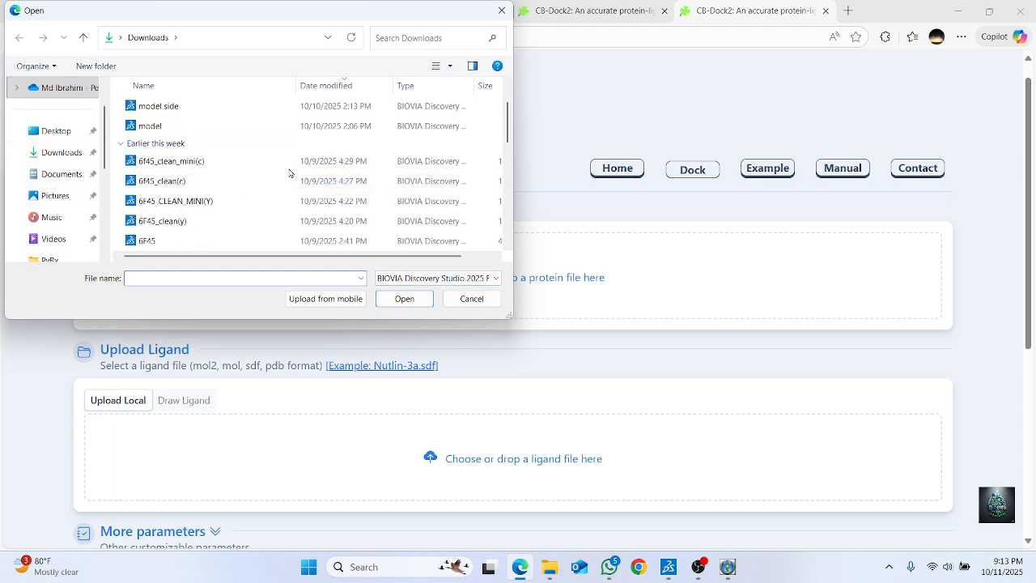
left_click(204, 163)
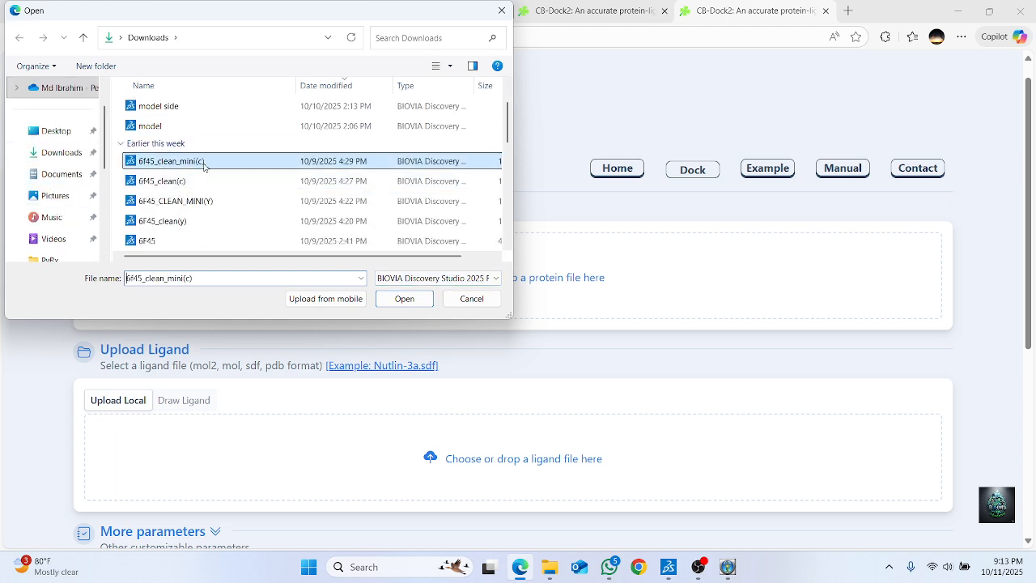
left_click(405, 298)
Upload Conformer3D_COMPOUND_CID_240 from the Downloads folder as the ligand file
scroll(736, 297, "down", 1)
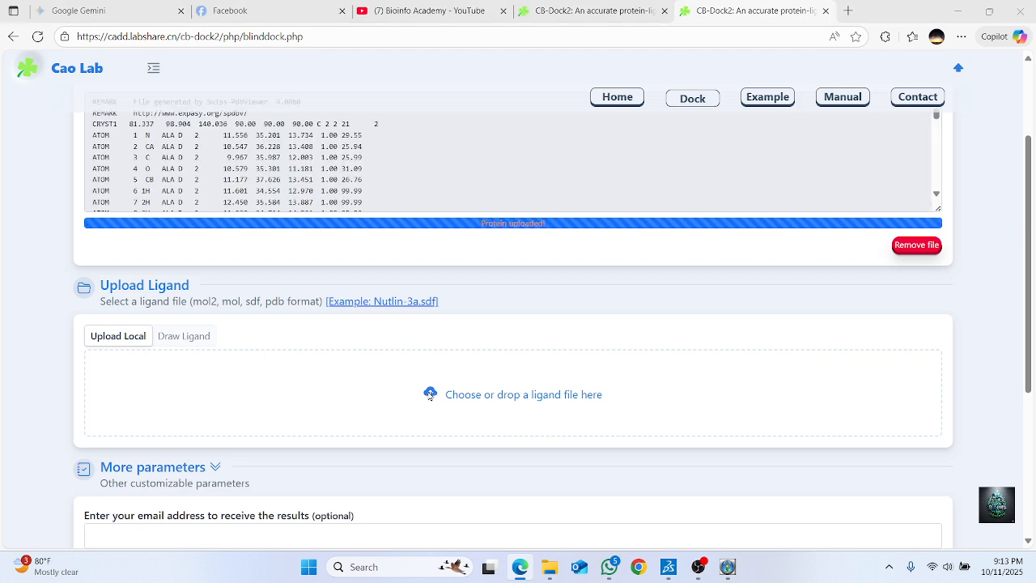
left_click(429, 395)
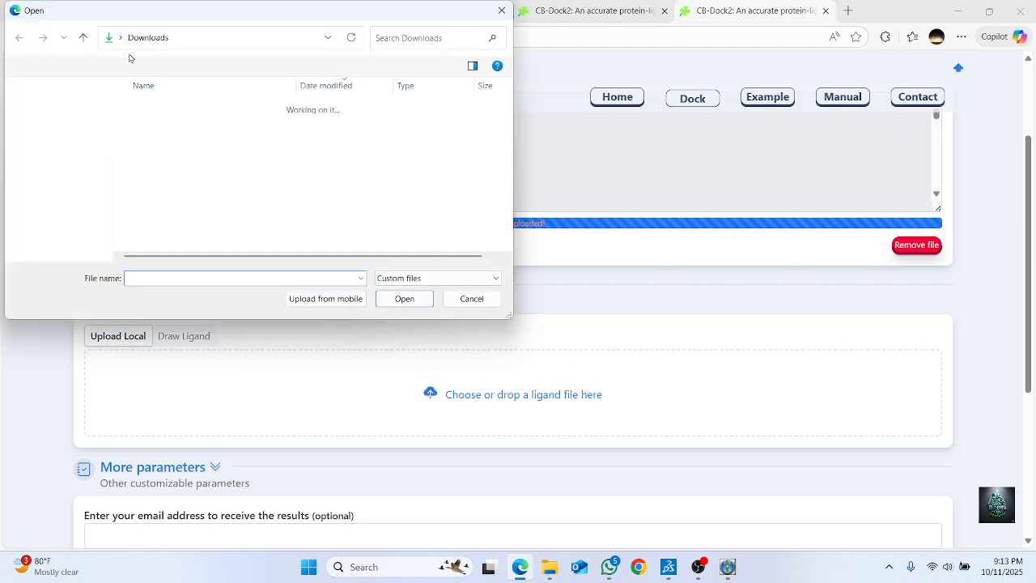
scroll(181, 186, "down", 3)
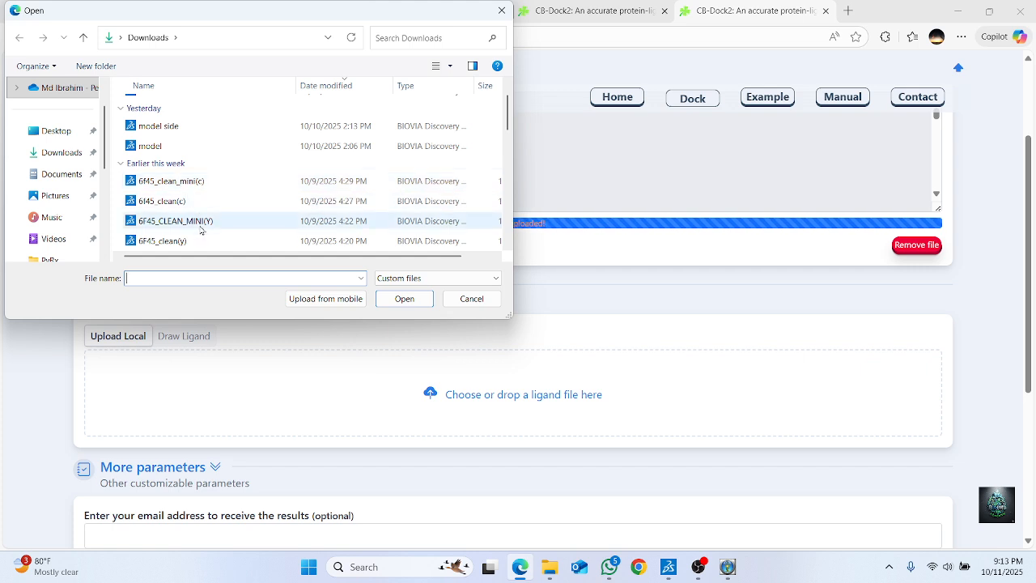
left_click(196, 201)
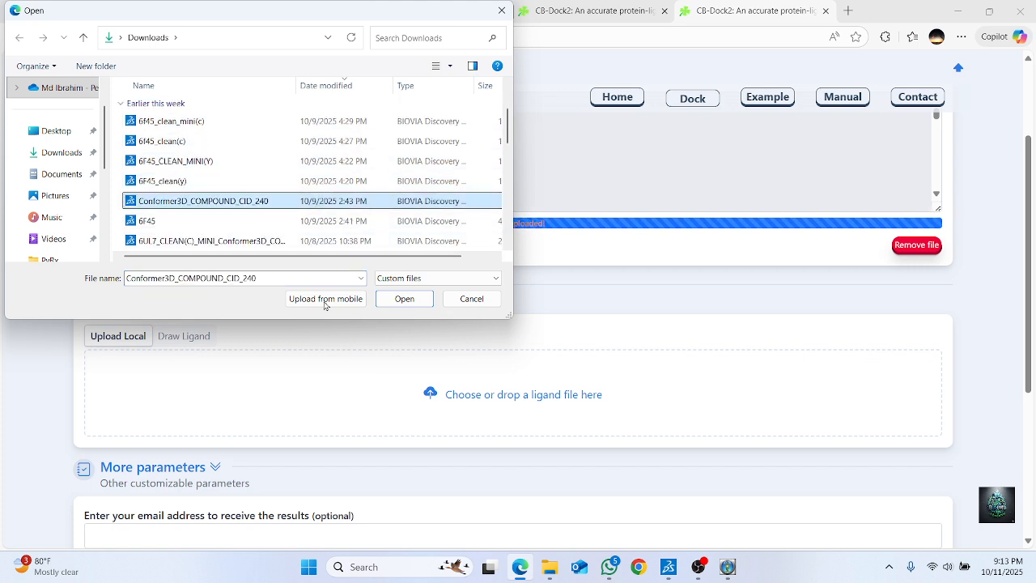
left_click(399, 299)
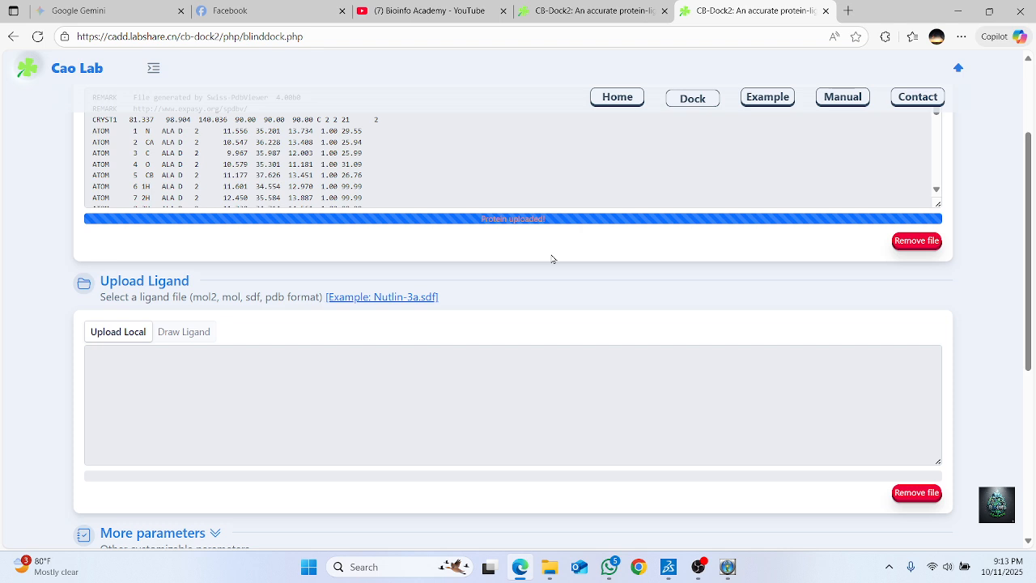
Check the uploaded ligand data and submit the protein and ligand for Auto Blind Docking, leaving the optional e-mail empty
scroll(542, 265, "down", 3)
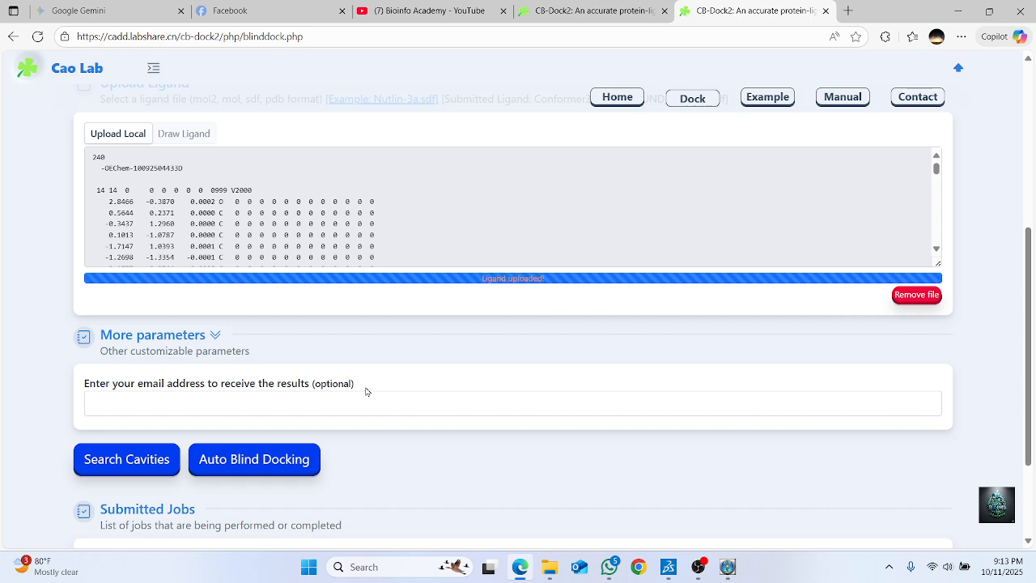
scroll(369, 372, "up", 2)
scroll(441, 291, "down", 2)
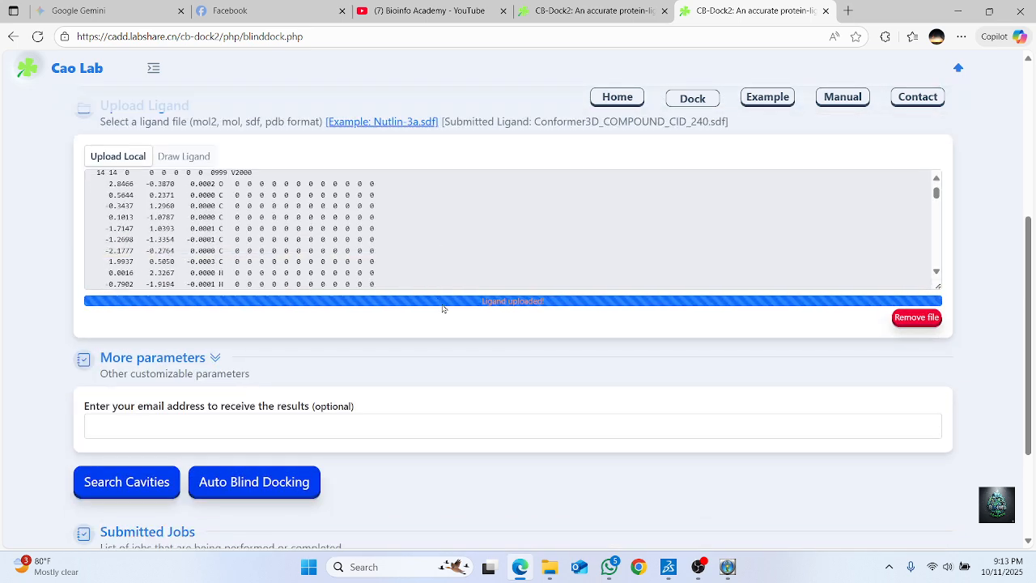
scroll(429, 342, "up", 1)
scroll(435, 349, "down", 2)
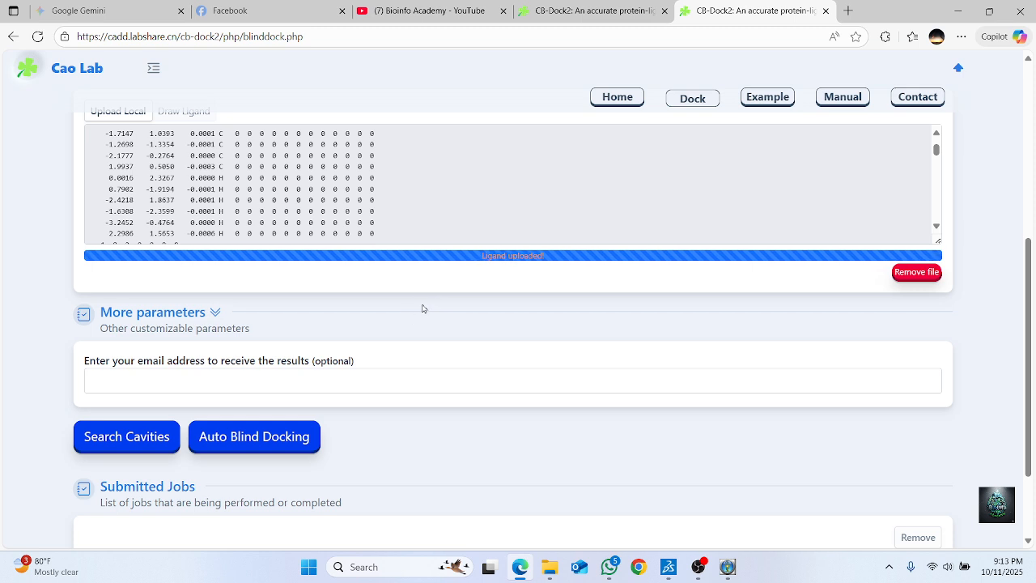
scroll(419, 309, "down", 1)
scroll(419, 306, "up", 1)
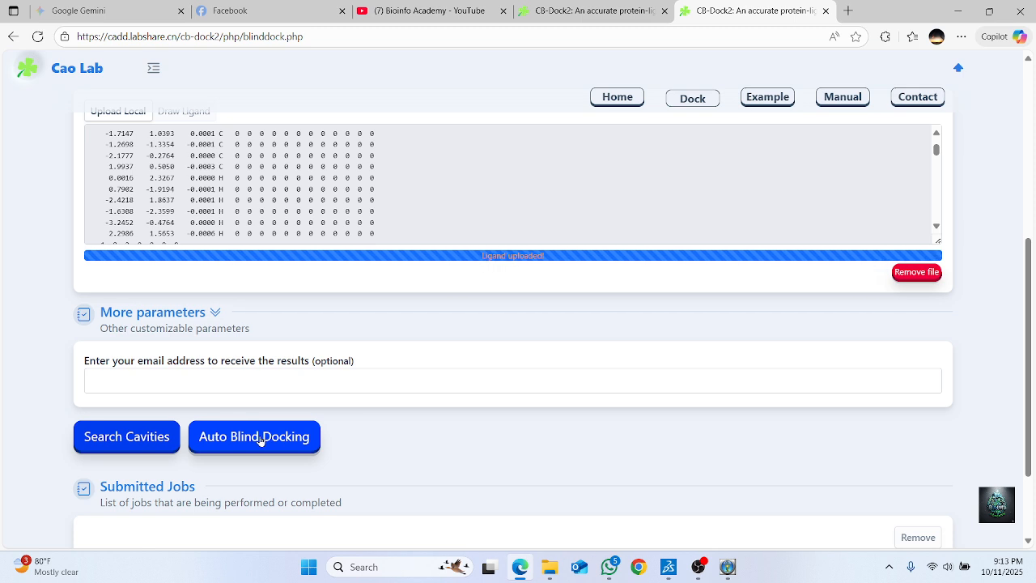
left_click(259, 440)
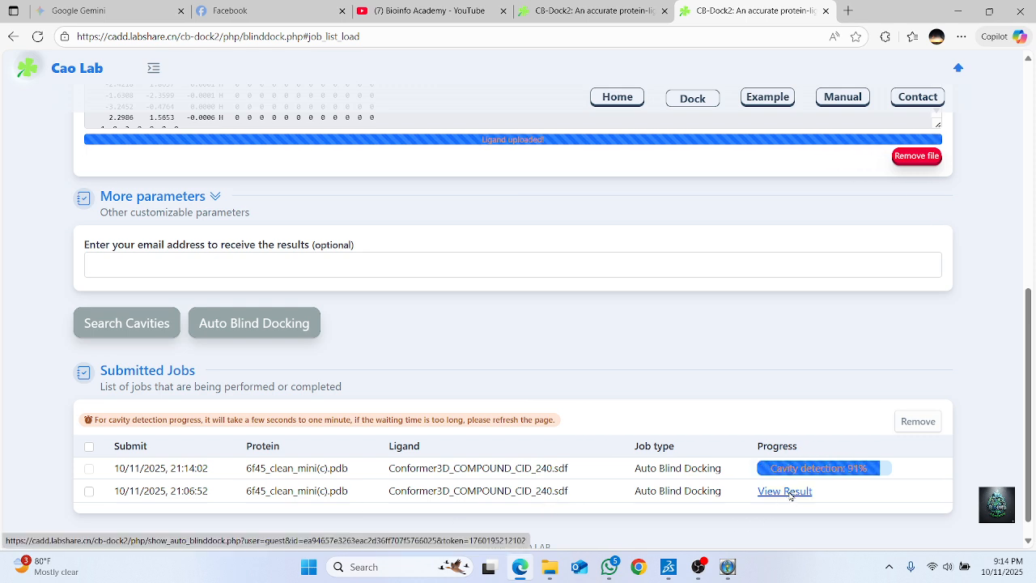
Open the results of the docking job submitted at 21:06:52 and examine its CurPocket table and the docked ligand in 3D
left_click(789, 495)
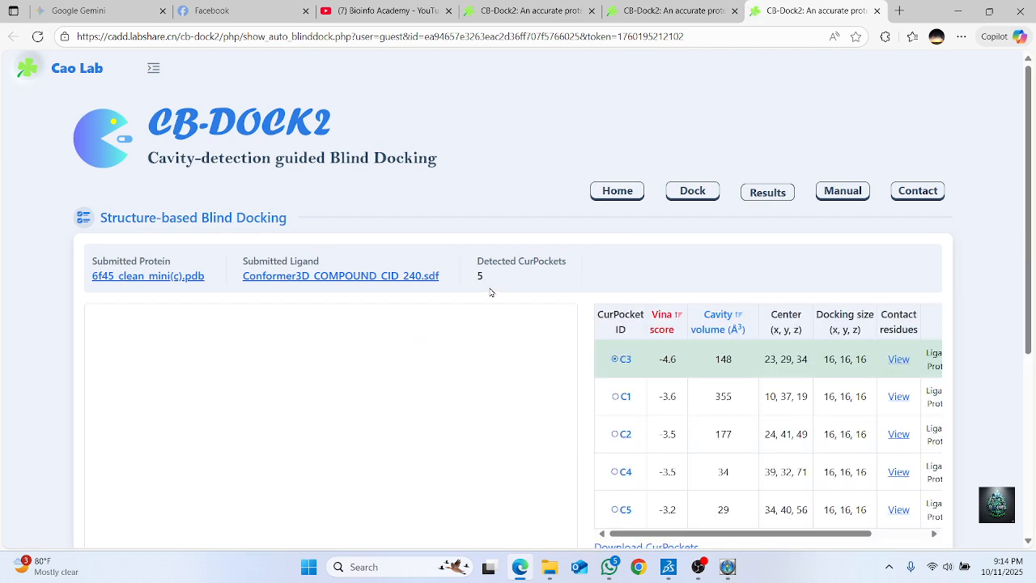
scroll(490, 294, "down", 3)
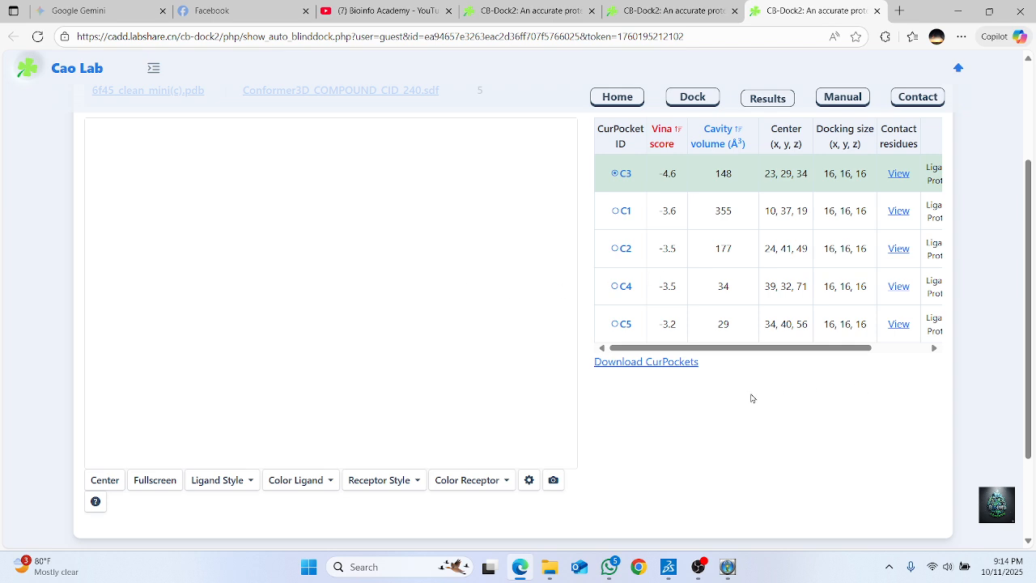
scroll(688, 377, "up", 1)
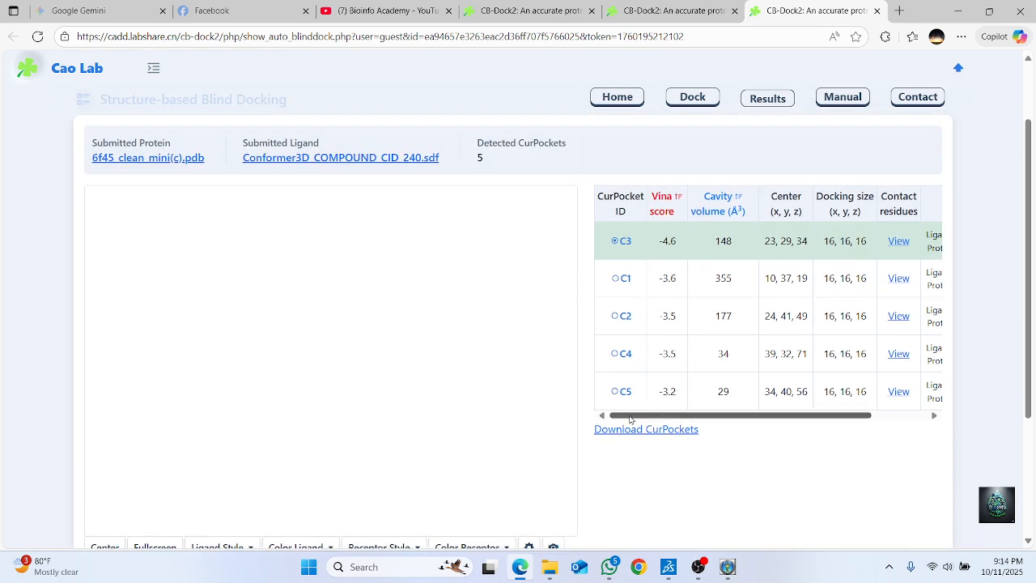
left_click_drag(636, 421, 723, 405)
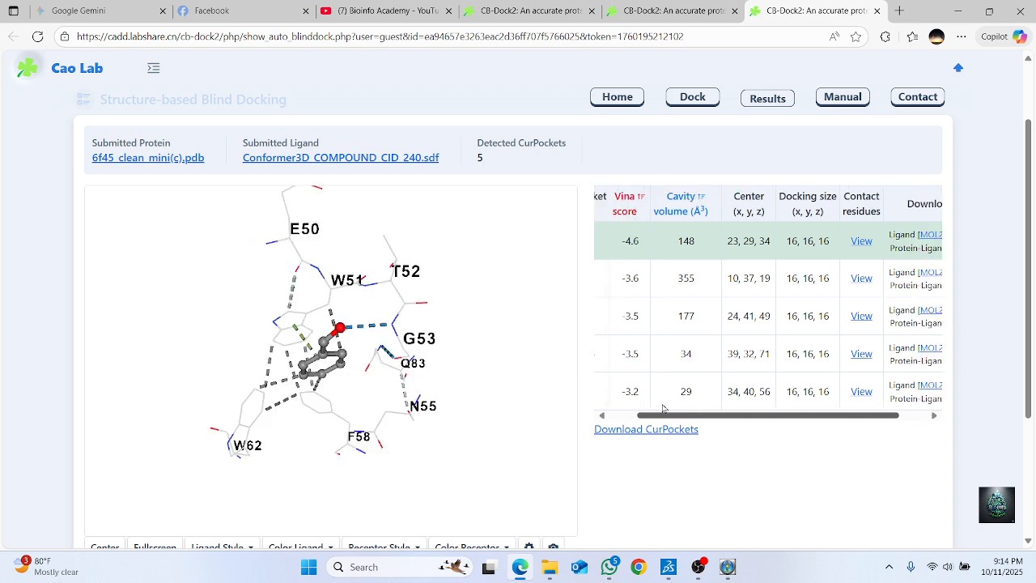
scroll(657, 372, "up", 2)
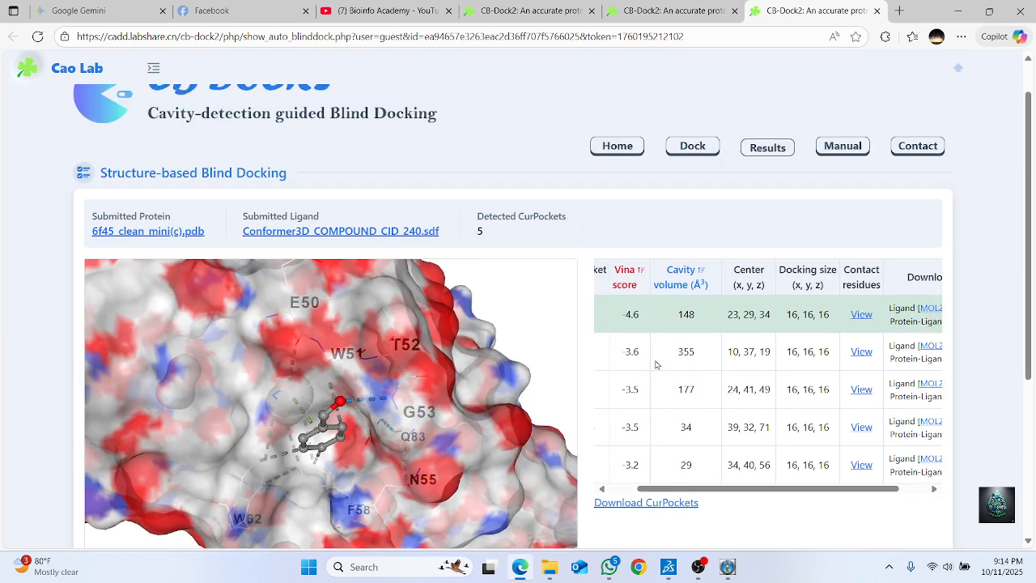
left_click_drag(669, 489, 613, 501)
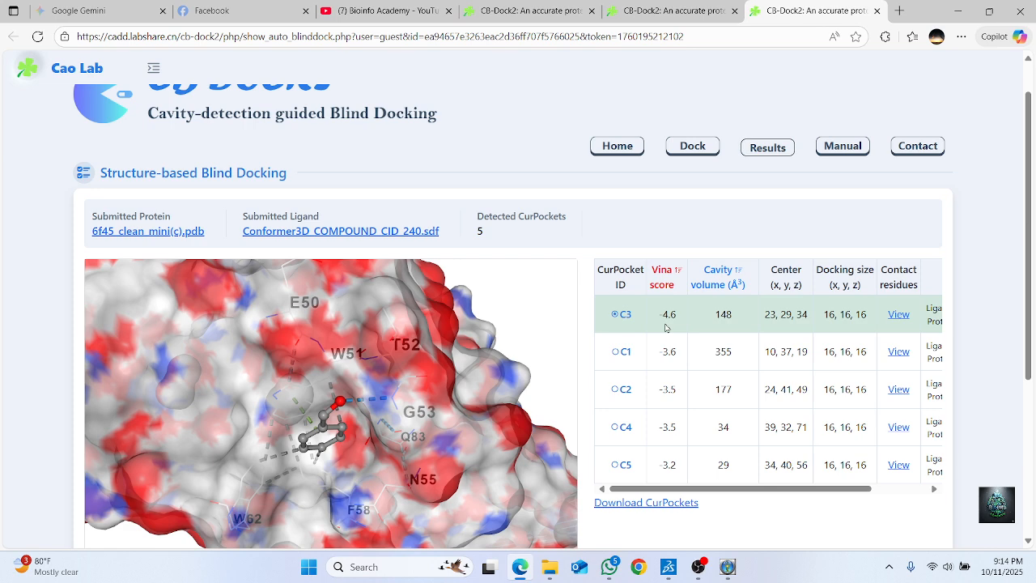
scroll(320, 422, "down", 1)
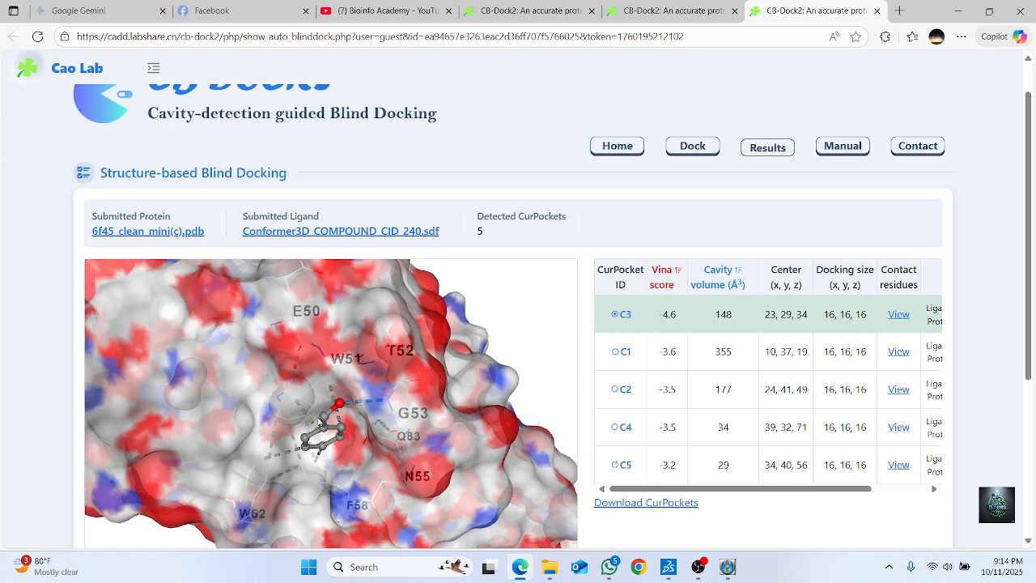
scroll(321, 425, "up", 2)
scroll(319, 406, "down", 1)
left_click_drag(319, 405, 368, 296)
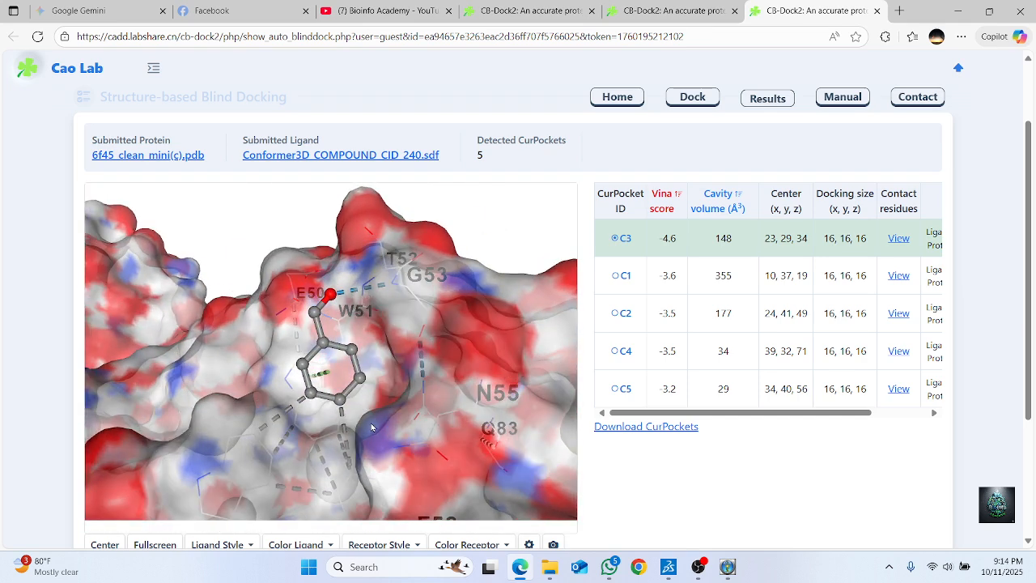
Download the Protein-Ligand complex of pocket C3 in PDB format from the CurPocket table
scroll(372, 426, "down", 1)
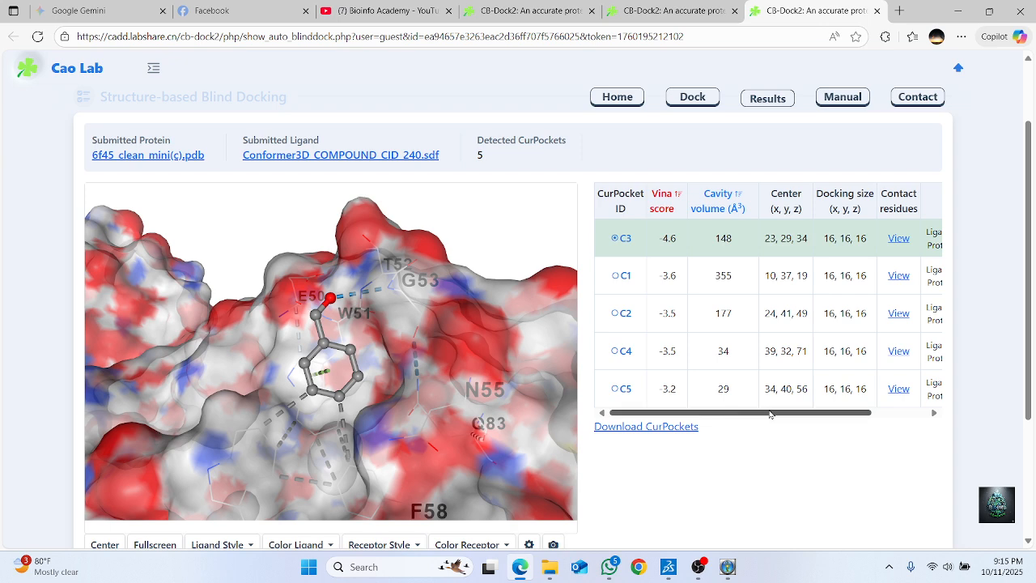
scroll(770, 414, "right", 1)
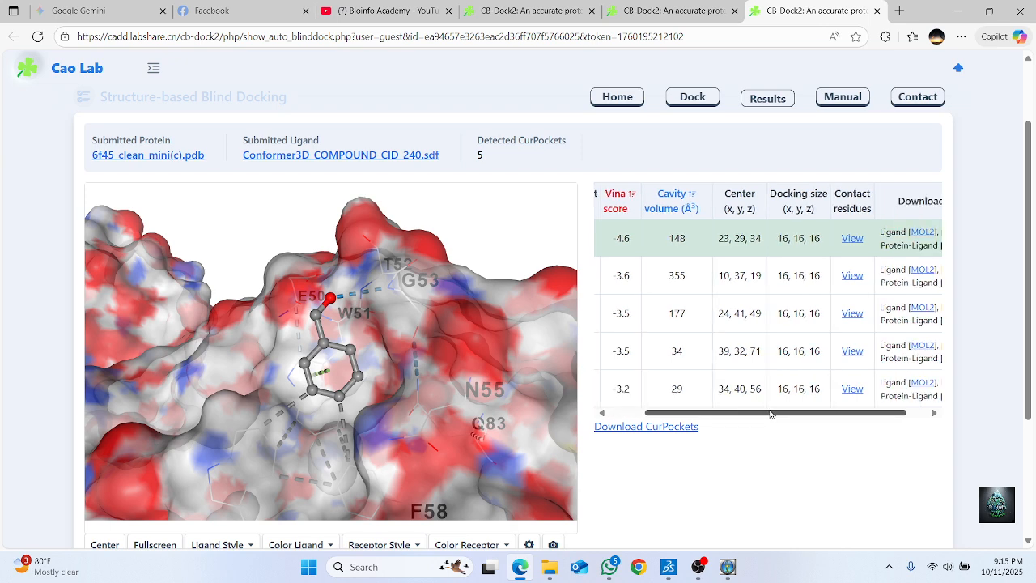
left_click_drag(770, 412, 812, 413)
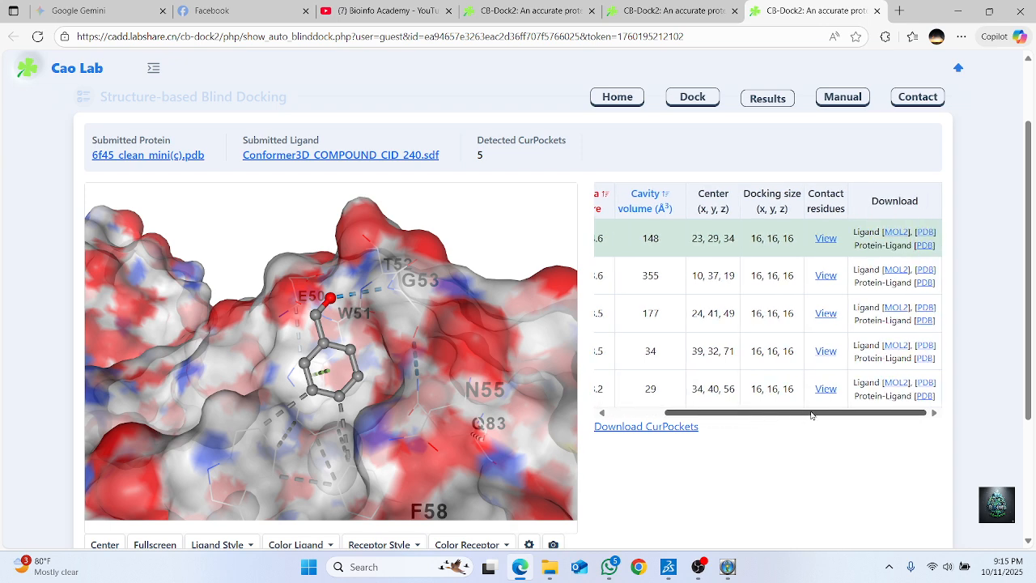
left_click(924, 247)
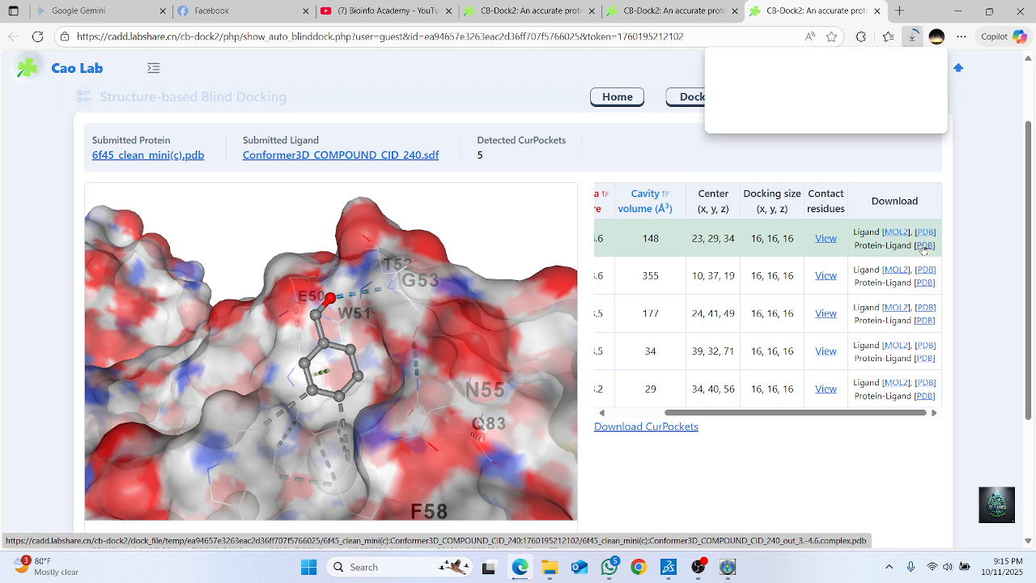
mouse_move(671, 580)
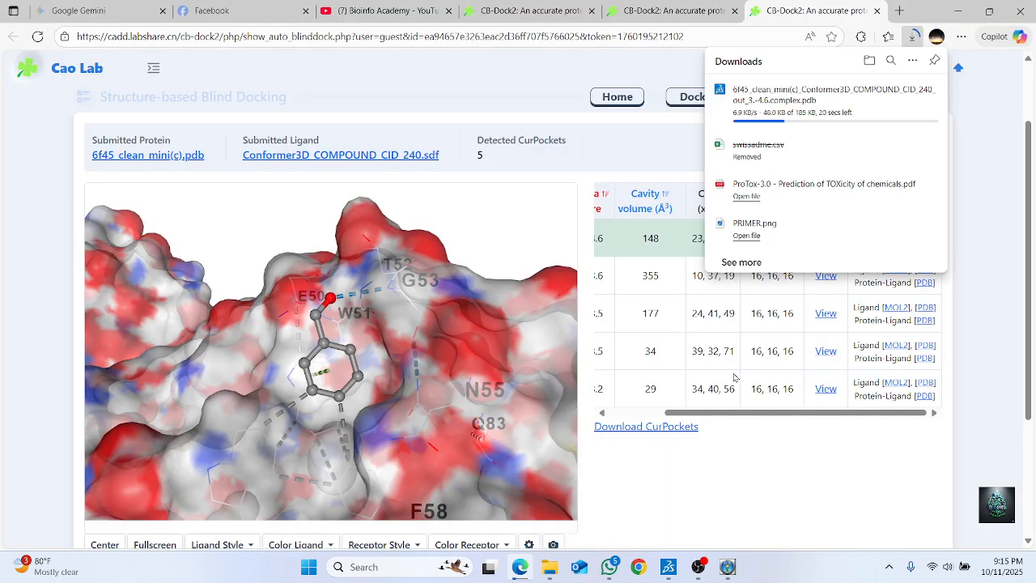
left_click(948, 16)
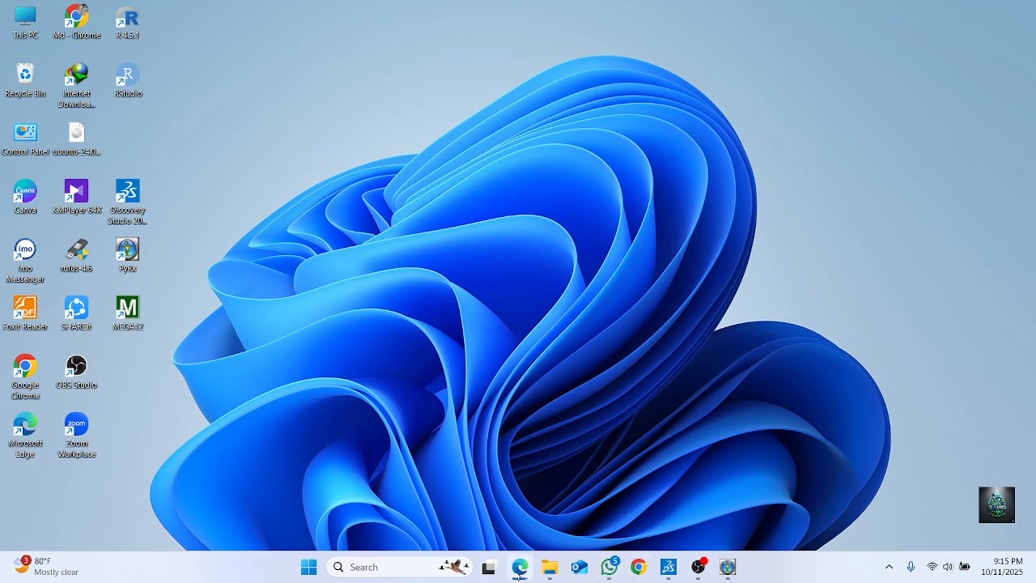
left_click(519, 569)
Examine the ligand docked in pocket C3 and the surrounding protein surface in the full-screen 3D view, returning to the results page
scroll(367, 284, "down", 5)
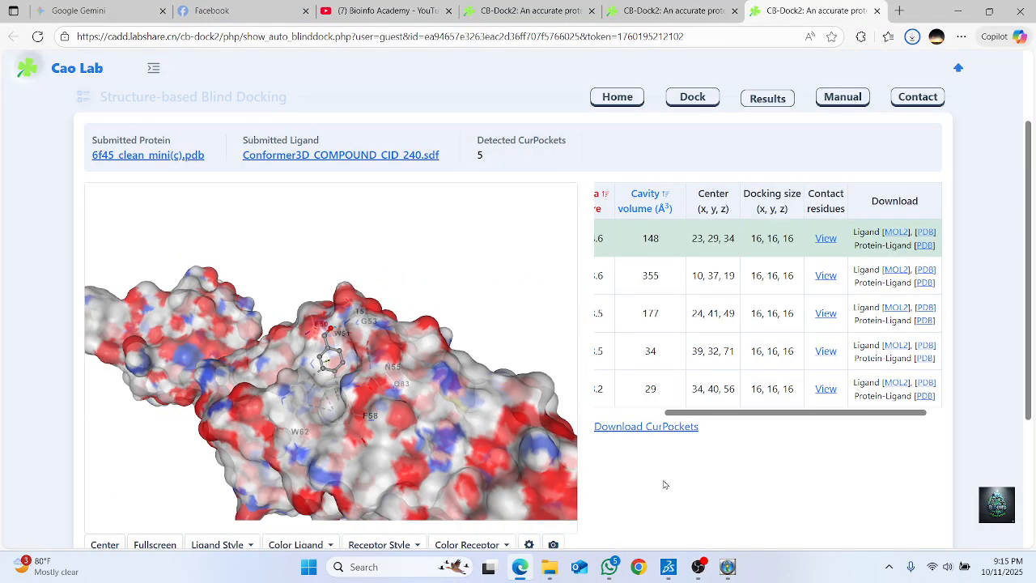
scroll(664, 483, "down", 2)
scroll(397, 334, "down", 3)
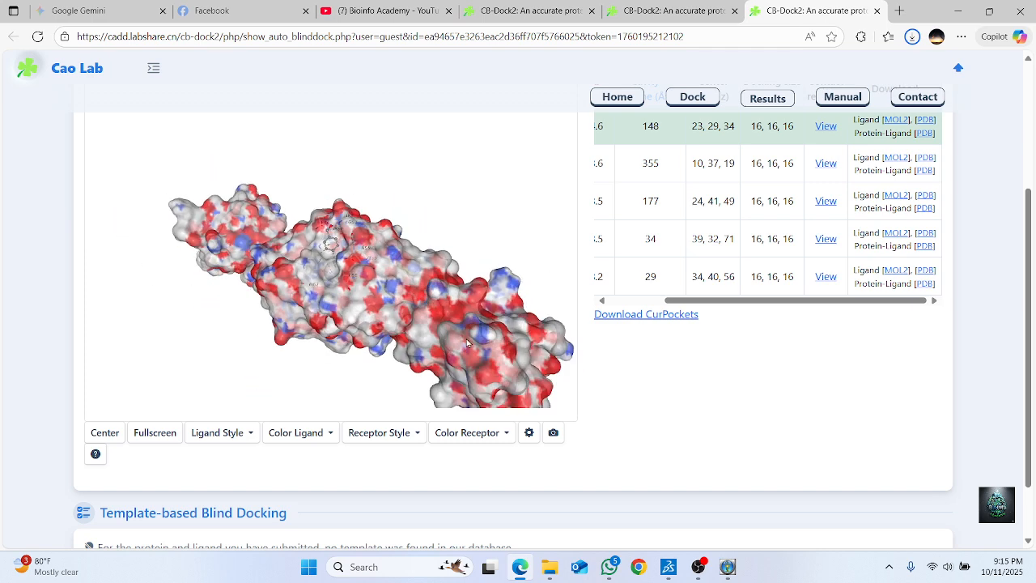
scroll(397, 318, "up", 2)
scroll(309, 439, "up", 3)
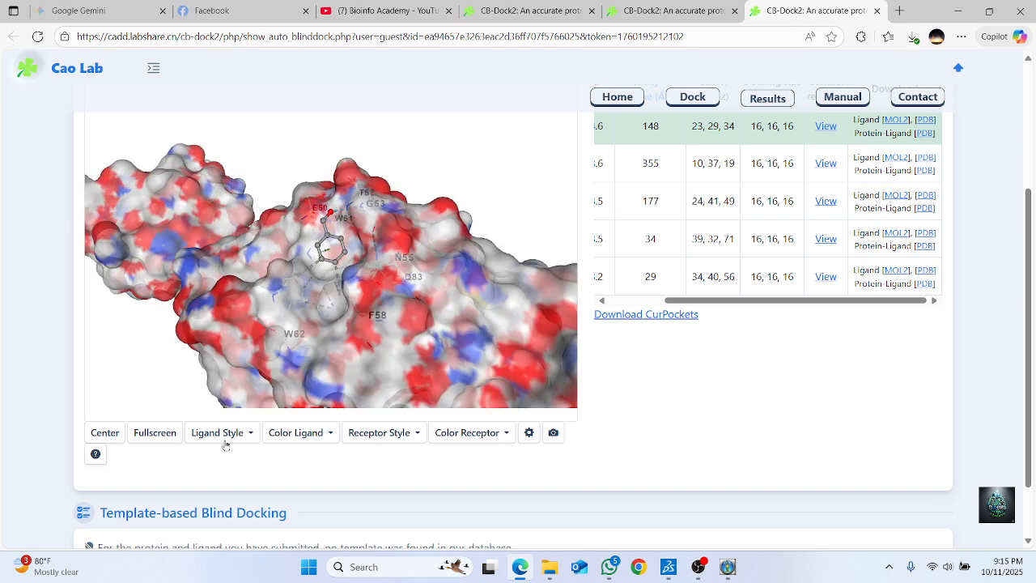
left_click(155, 433)
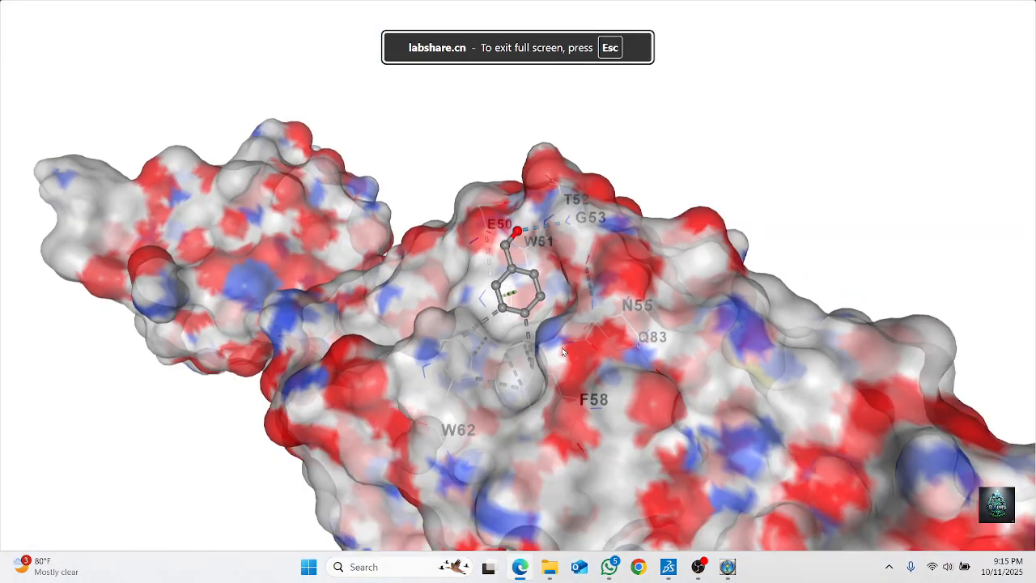
scroll(562, 348, "down", 5)
left_click_drag(608, 347, 461, 357)
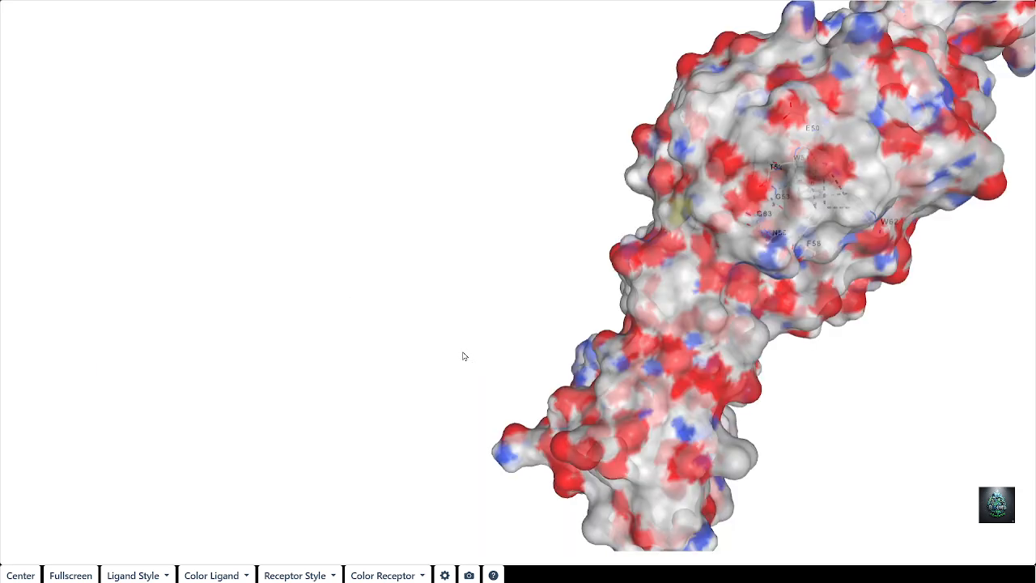
key("Escape")
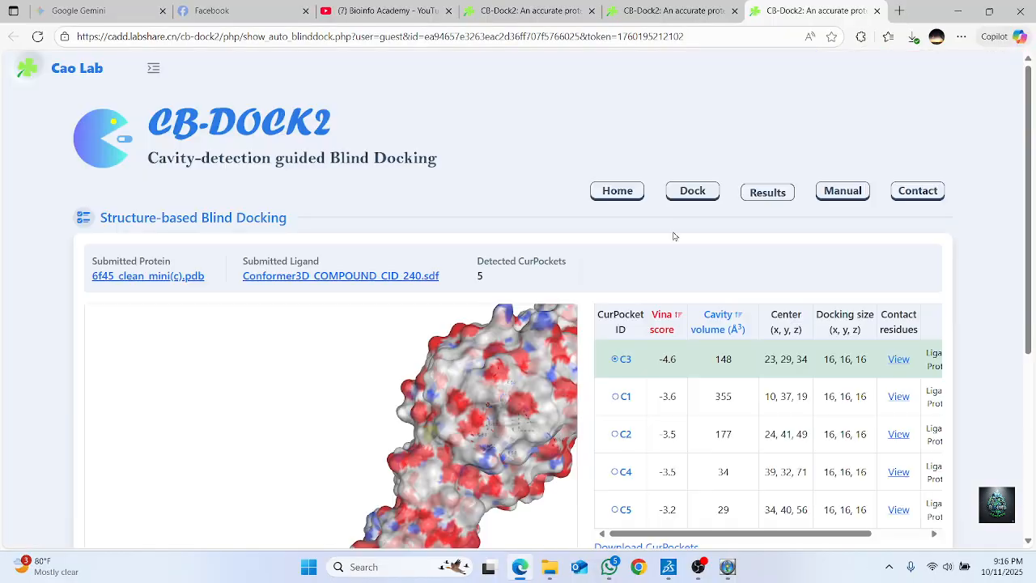
Close the extra PyRx console window and switch to the PyRx instance that is already running
left_click(959, 12)
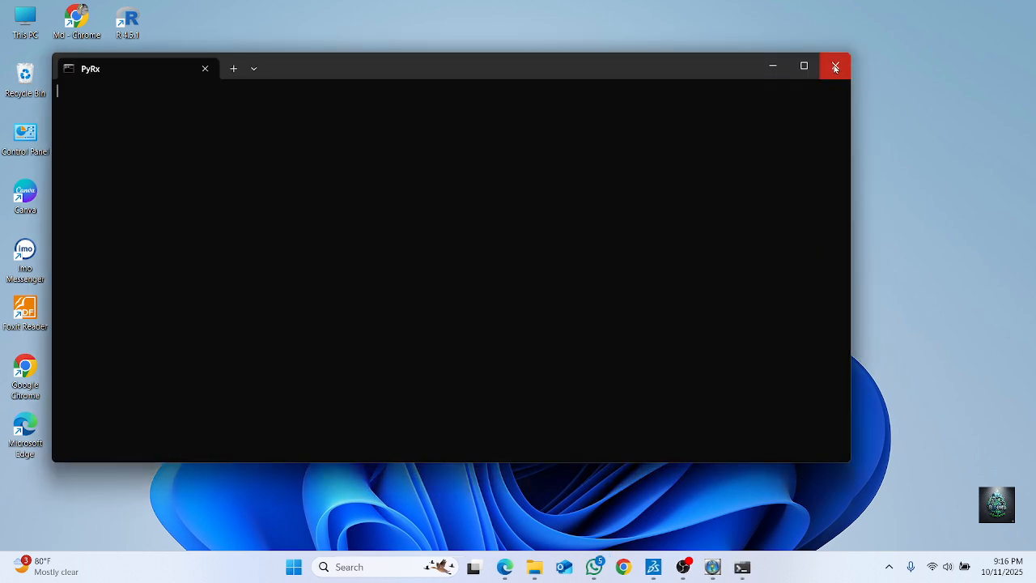
left_click(830, 71)
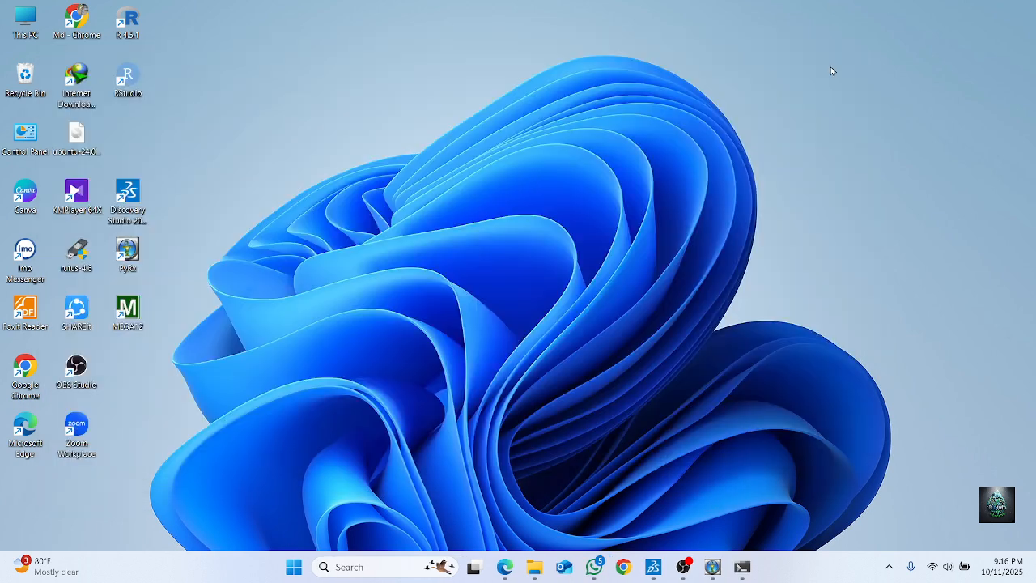
left_click(727, 568)
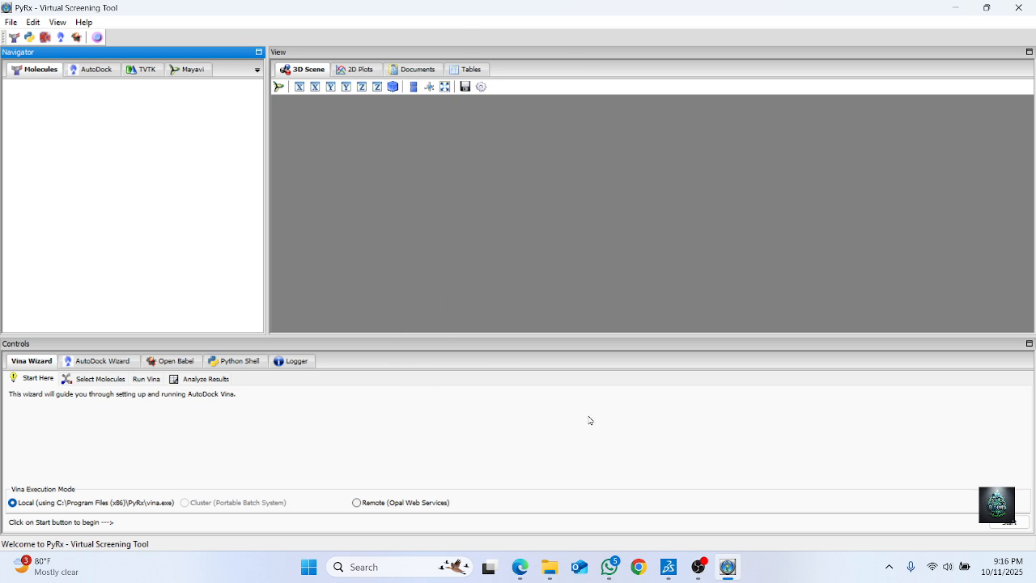
Load the protein file 6f45_clean_mini(c) from the Downloads folder as a molecule
left_click(14, 38)
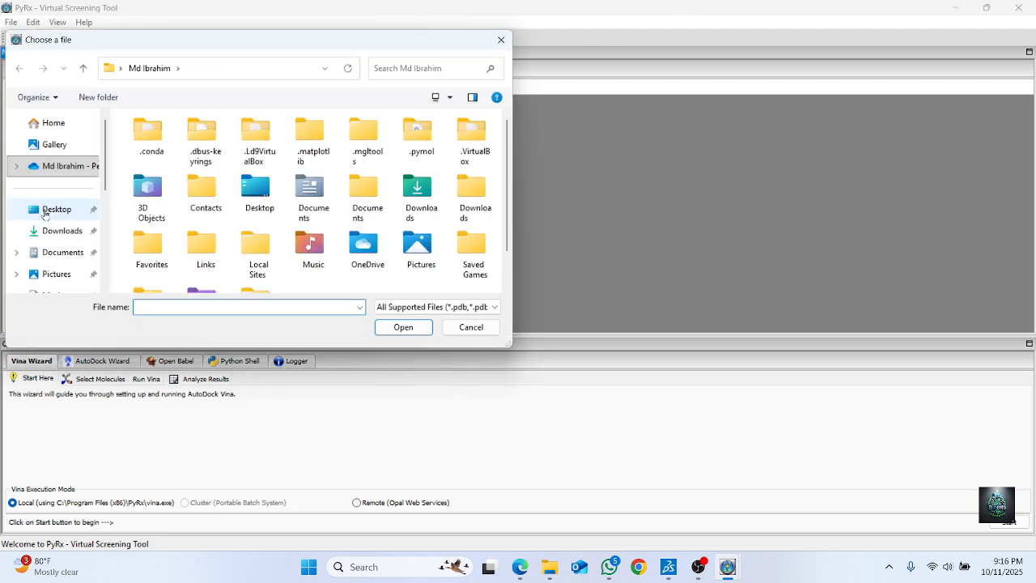
left_click(58, 193)
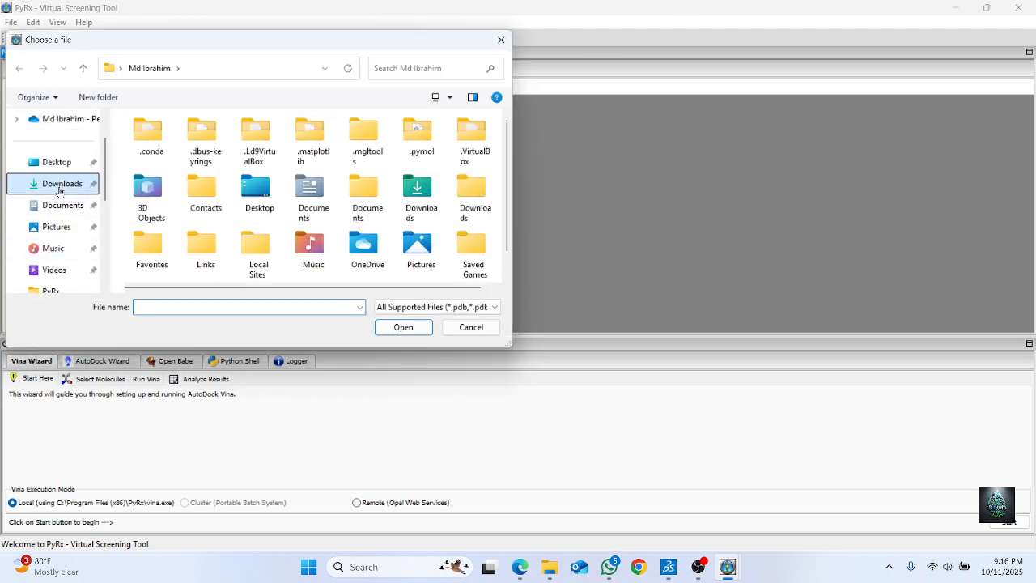
scroll(206, 211, "down", 1)
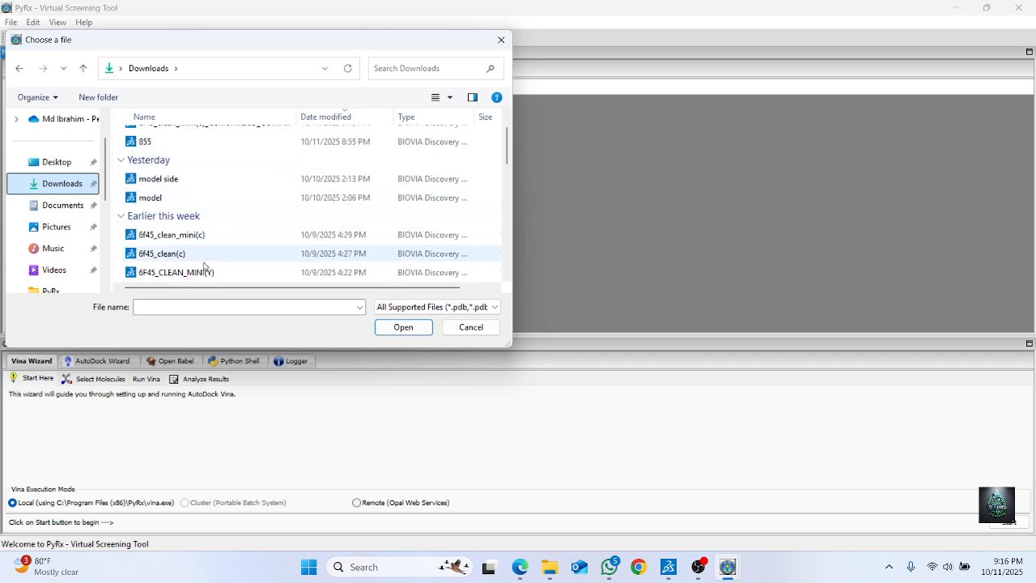
left_click(201, 235)
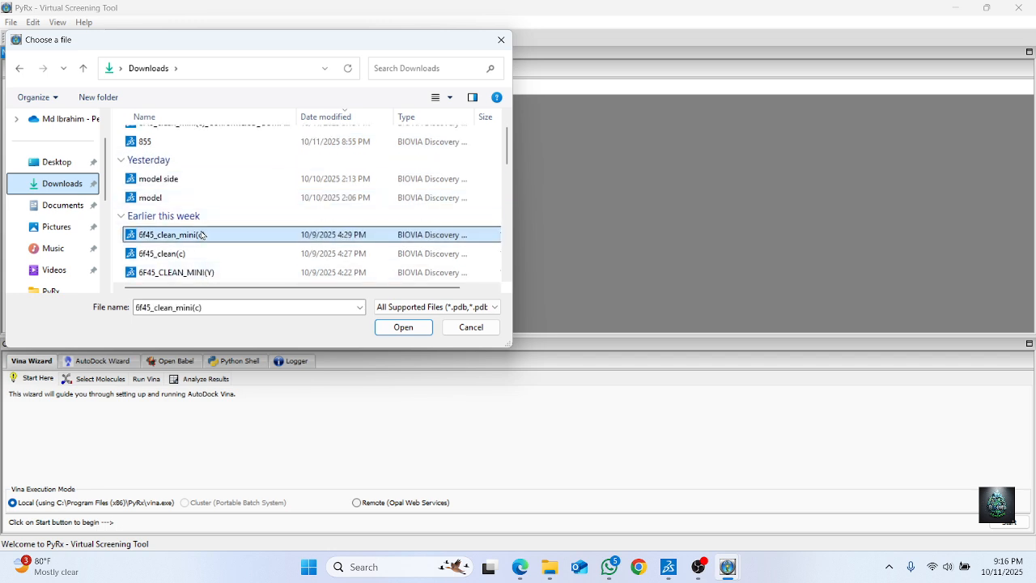
left_click(391, 328)
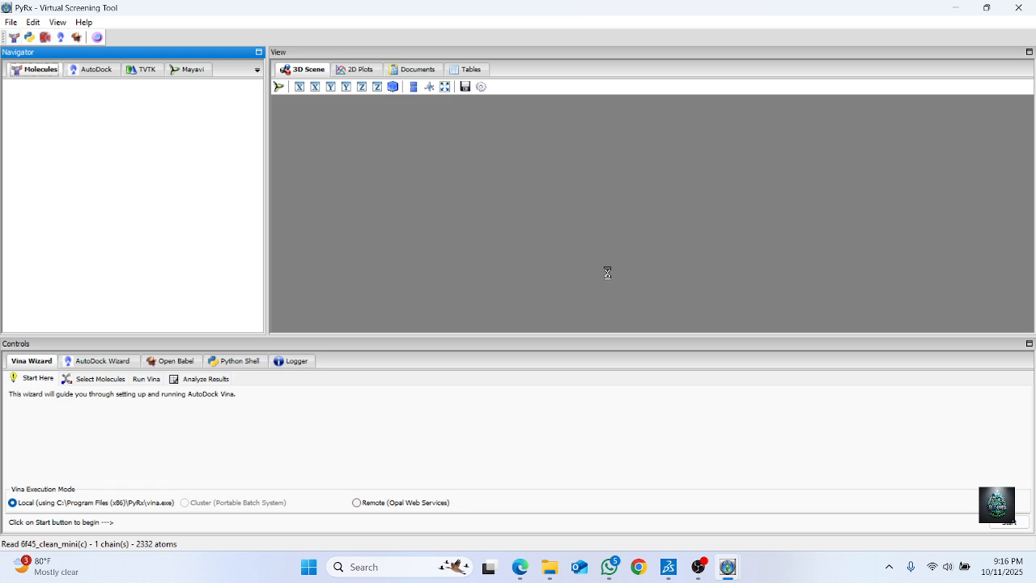
Inspect the loaded 6f45_clean_mini(c) structure in 3D and convert it into an AutoDock macromolecule
scroll(680, 196, "up", 6)
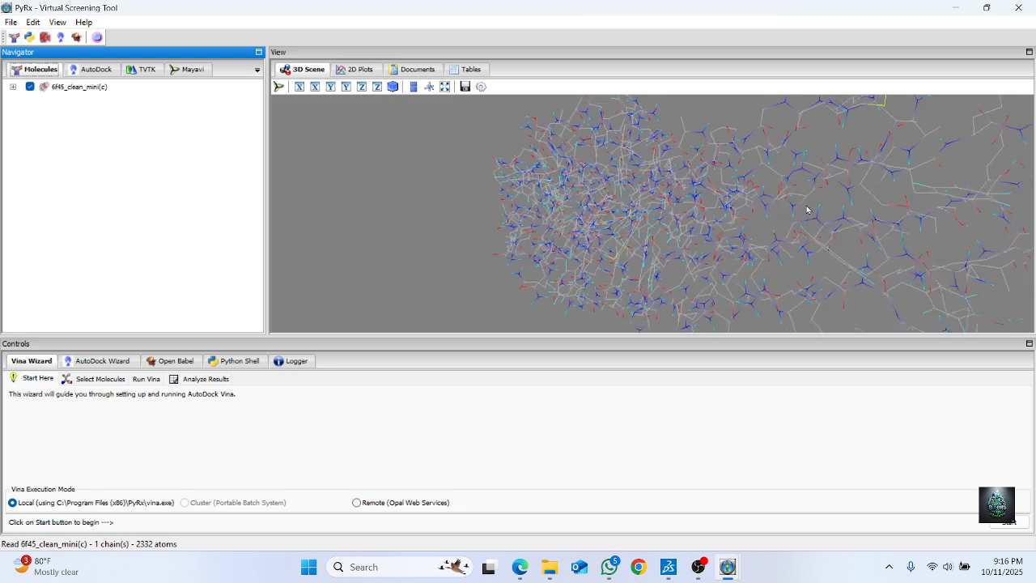
scroll(807, 211, "down", 3)
left_click_drag(635, 217, 745, 235)
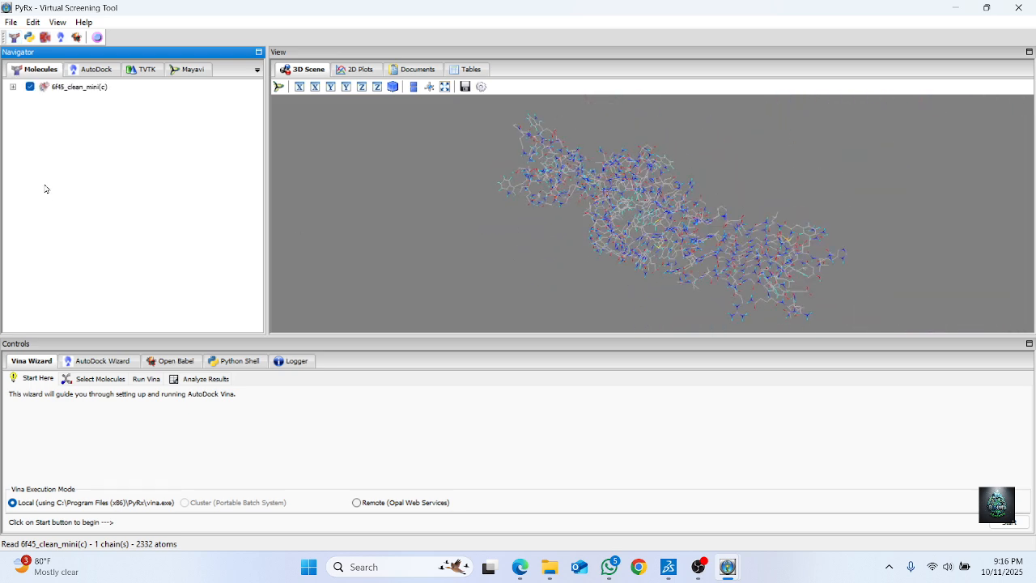
left_click(84, 87)
right_click(77, 82)
left_click(51, 125)
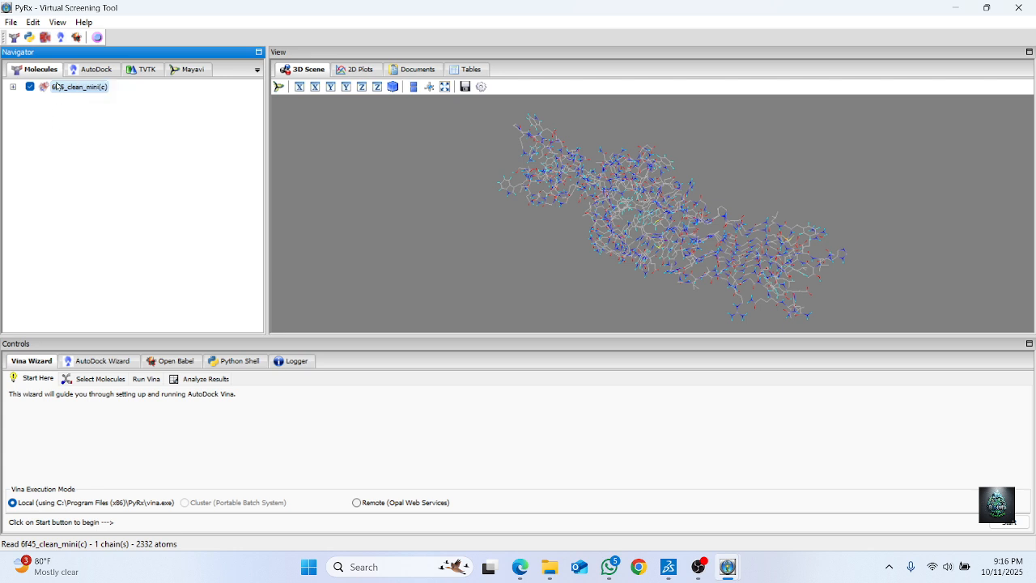
right_click(59, 88)
mouse_move(105, 107)
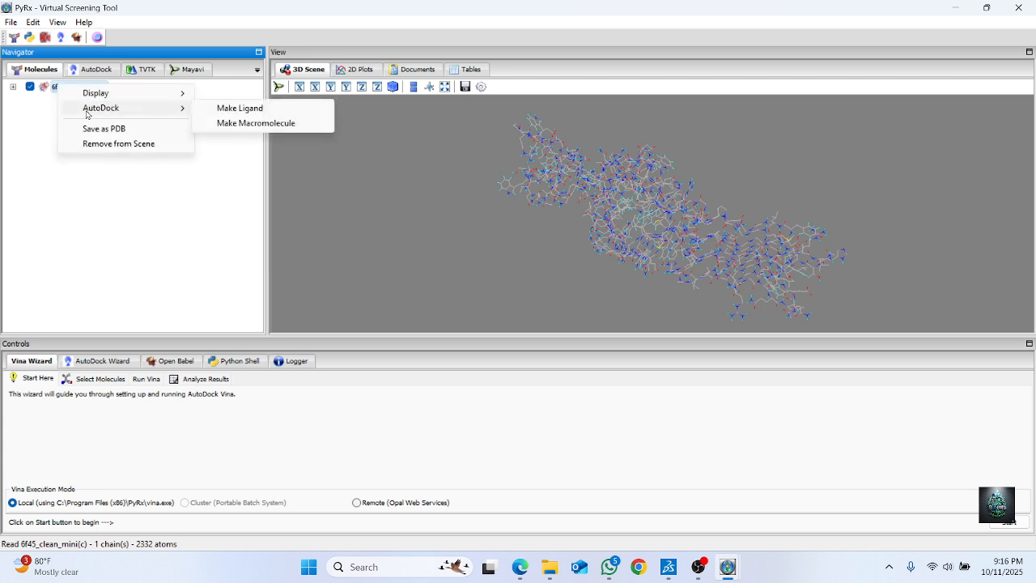
left_click(241, 124)
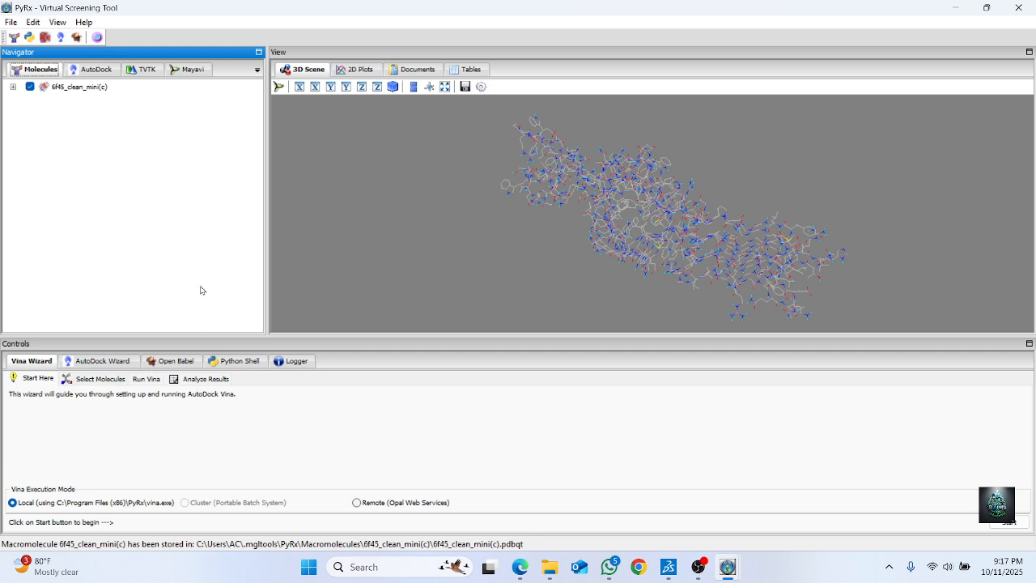
Import the 6f45_clean_mini(c)_Conformer3D_COMPOUND_CID_240_out_3.-4.6.complex file from Downloads into Open Babel
left_click(169, 361)
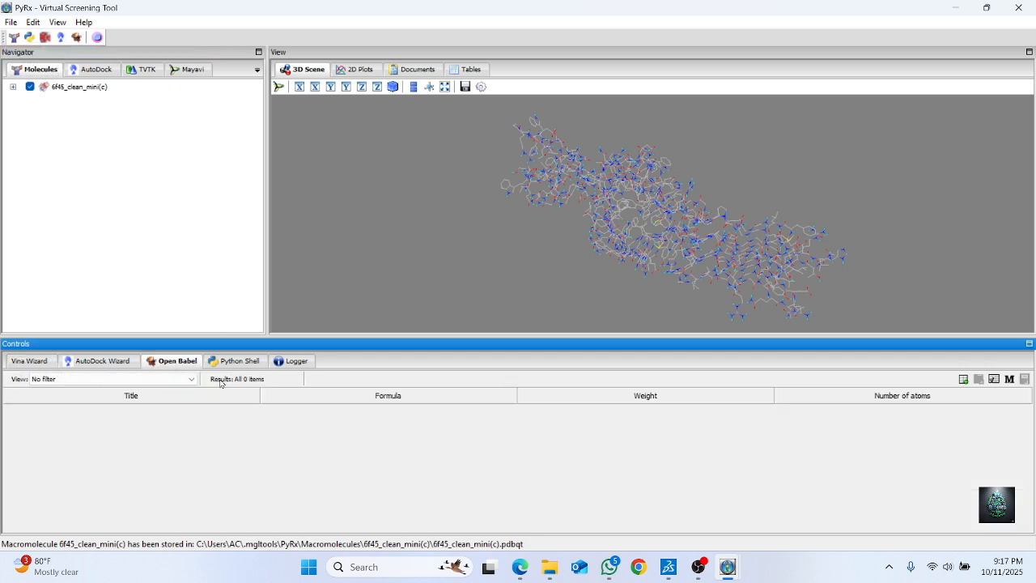
left_click(964, 381)
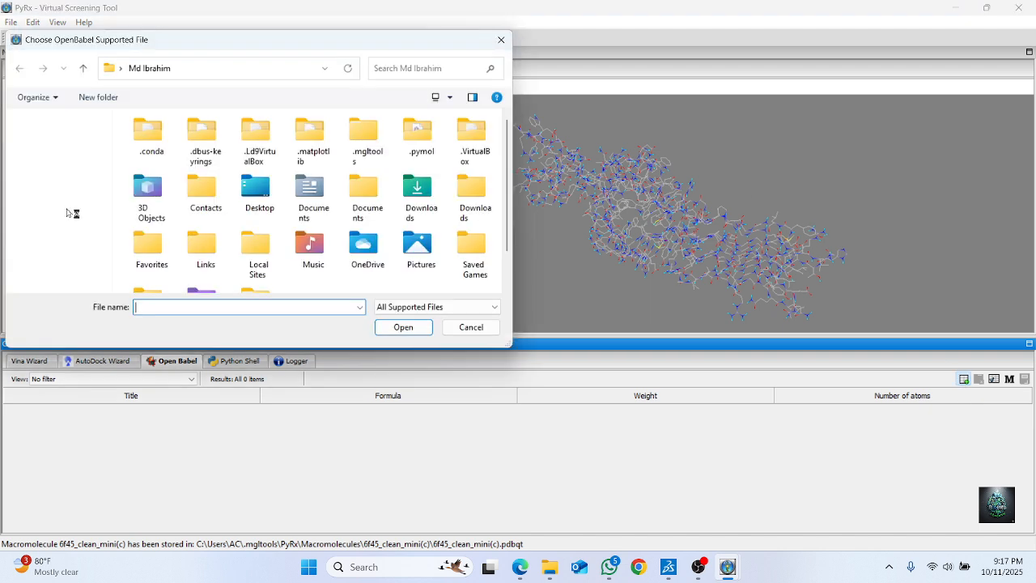
left_click(62, 184)
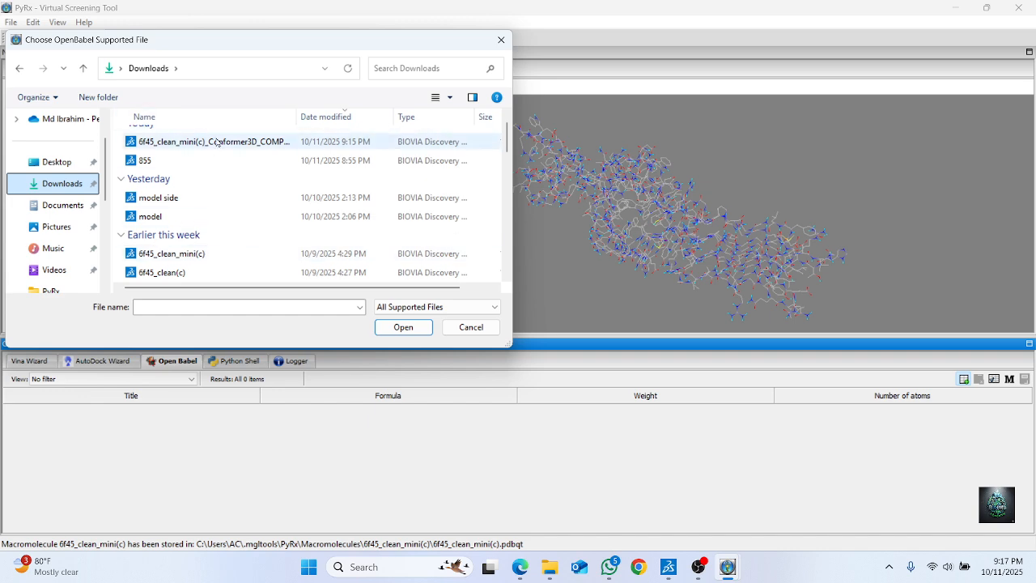
left_click(216, 142)
left_click(411, 330)
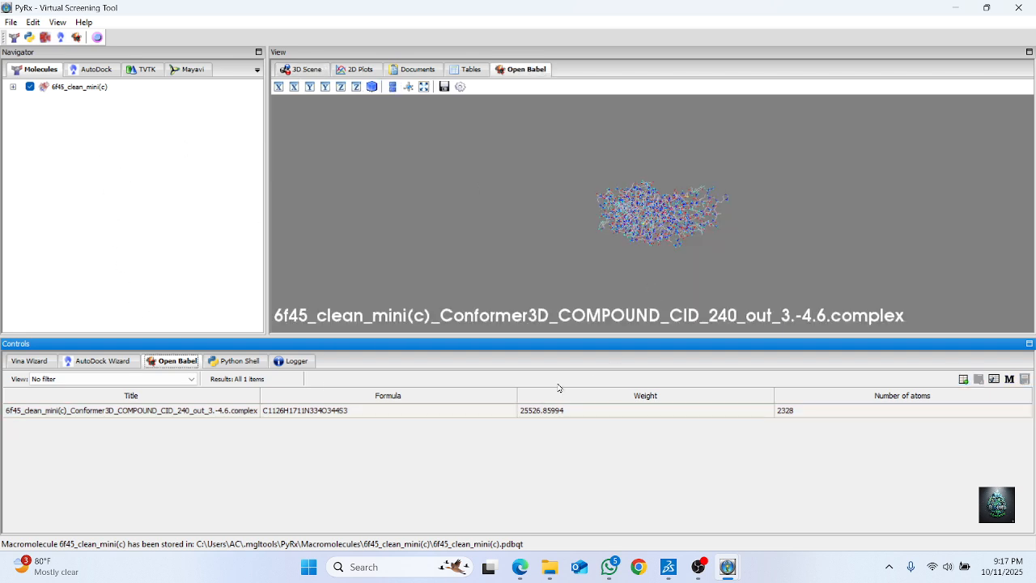
Delete all items from the Open Babel table to discard the imported complex
left_click(490, 410)
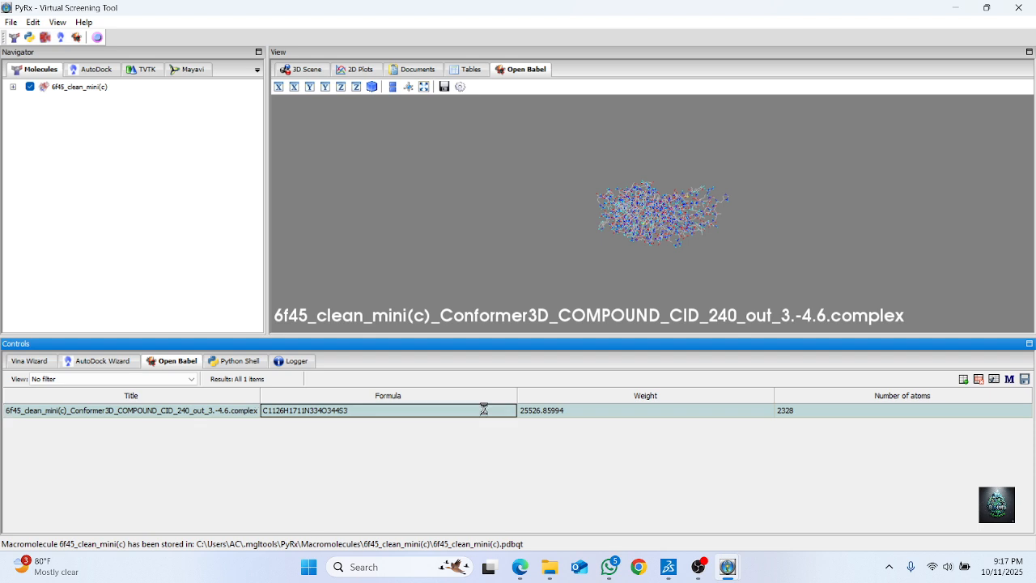
right_click(486, 421)
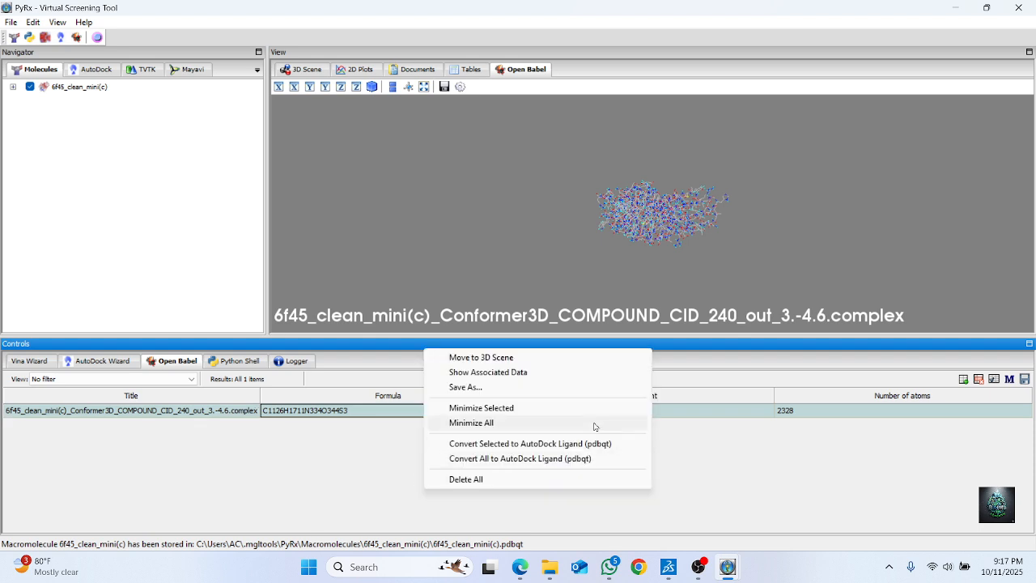
left_click(499, 482)
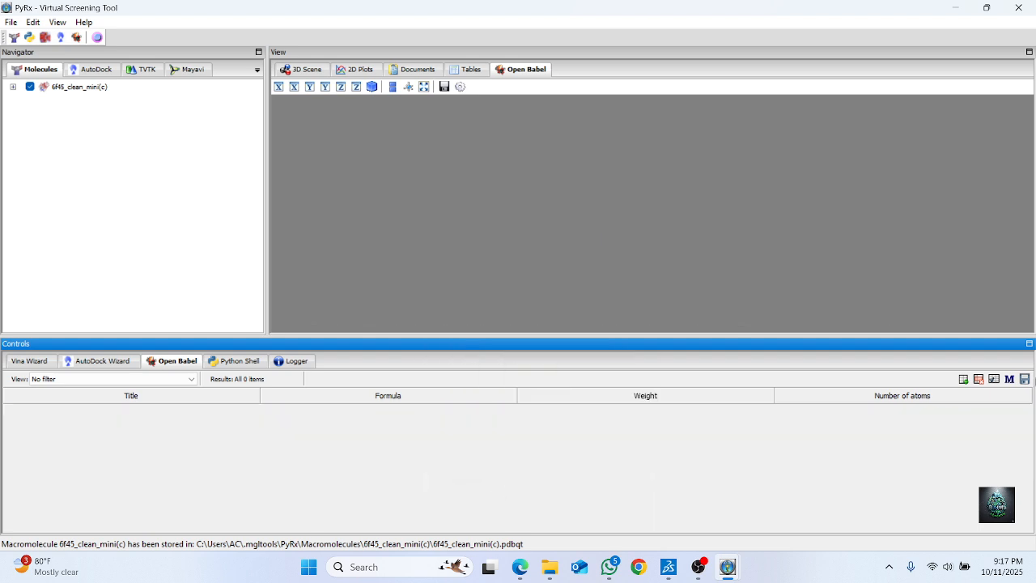
Import the ligand file Conformer3D_COMPOUND_CID_240 from the Downloads folder into Open Babel
left_click(963, 380)
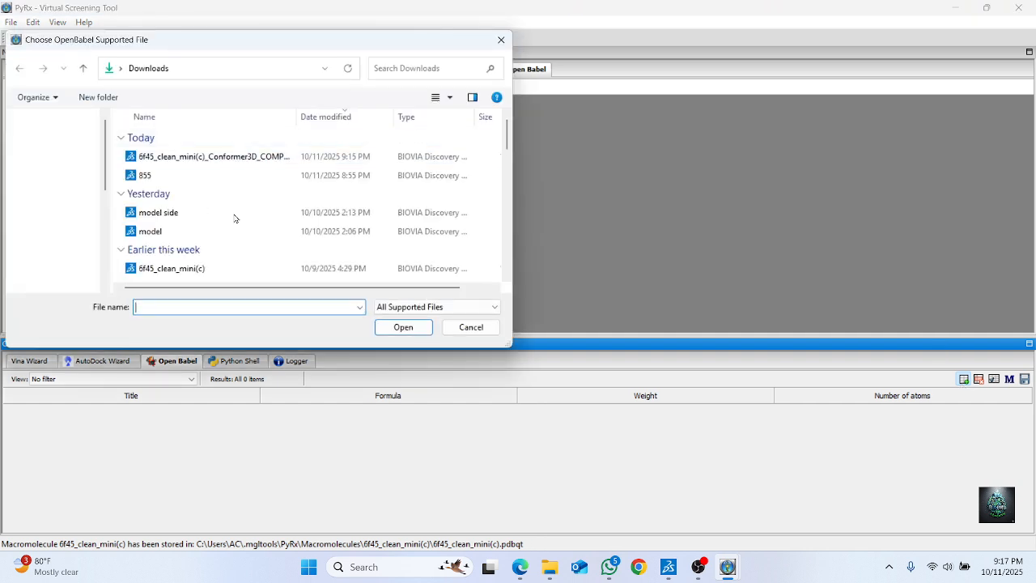
scroll(235, 218, "down", 3)
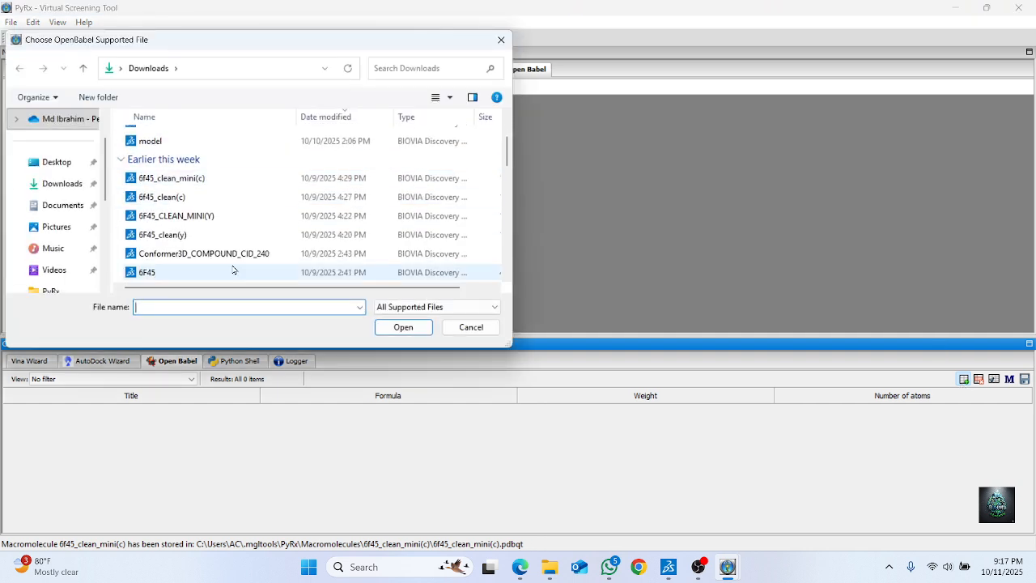
left_click(229, 257)
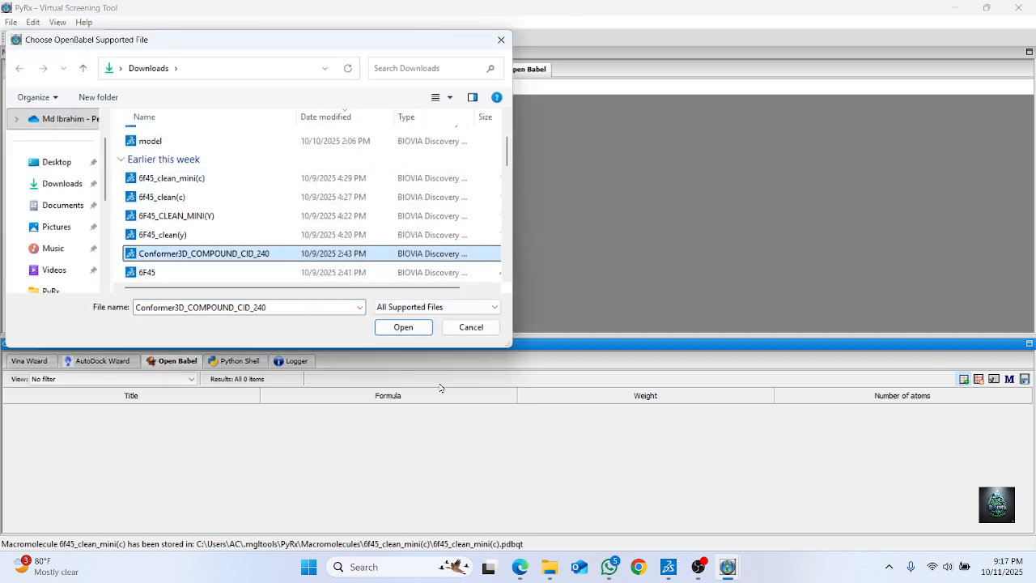
left_click(401, 326)
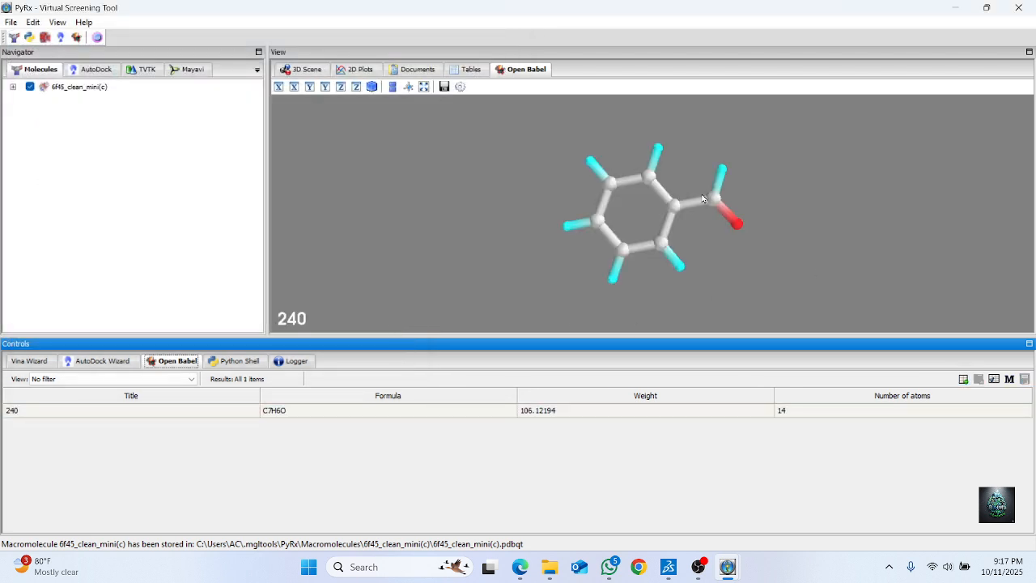
Minimize the energy of ligand 240, keeping the uff force field, Conjugate Gradients and 200 total steps
left_click(327, 413)
right_click(325, 411)
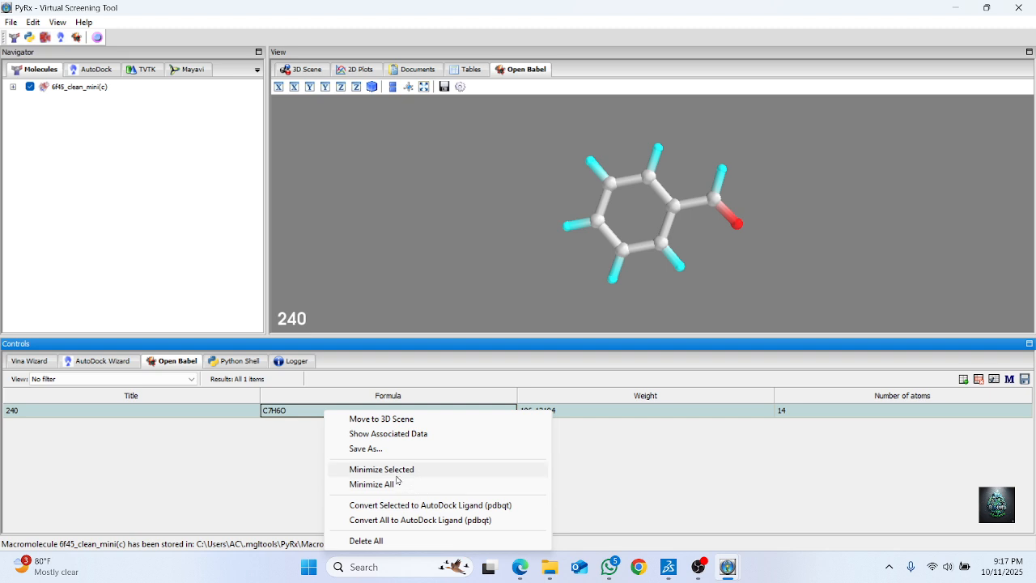
left_click(396, 472)
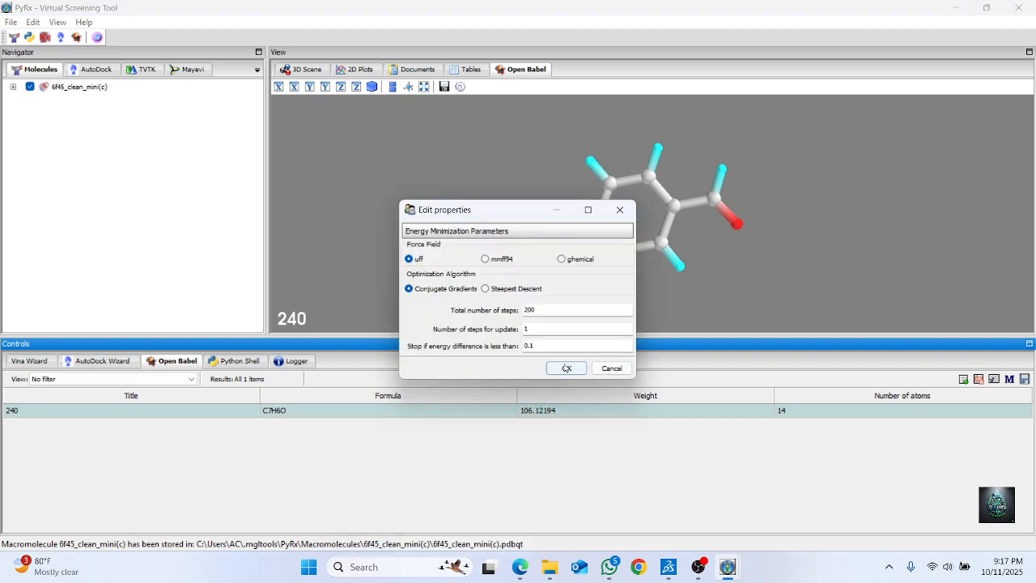
left_click(567, 368)
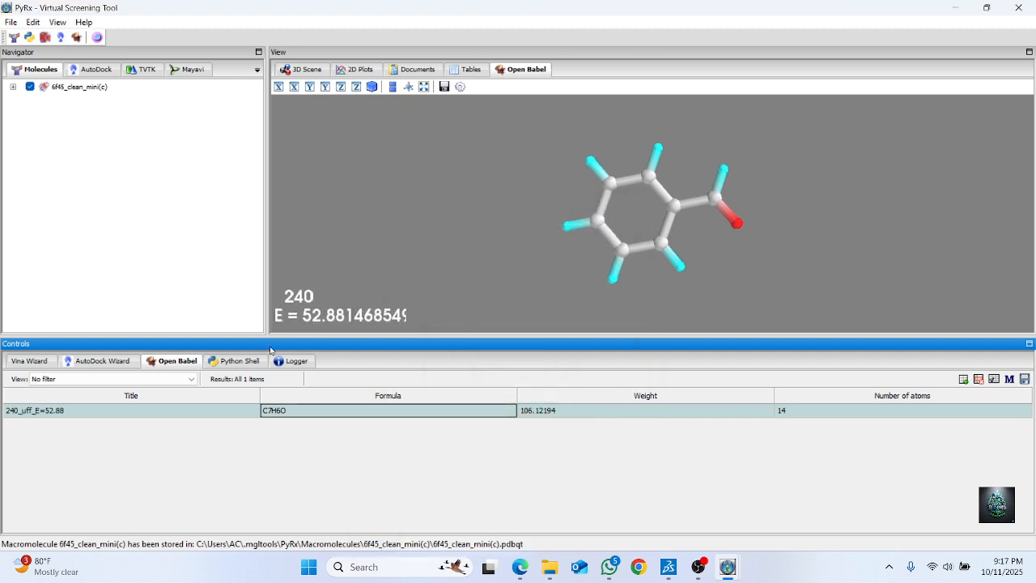
Convert the minimized ligand 240 to AutoDock pdbqt format and set it up with the 6f45_clean_mini(c) macromolecule in the local Vina Wizard
right_click(356, 410)
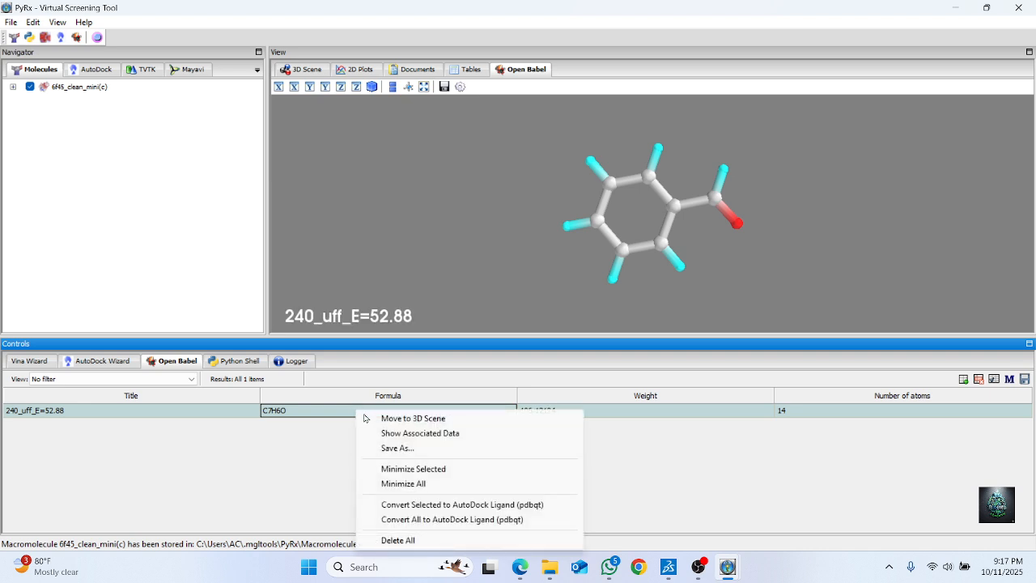
left_click(518, 508)
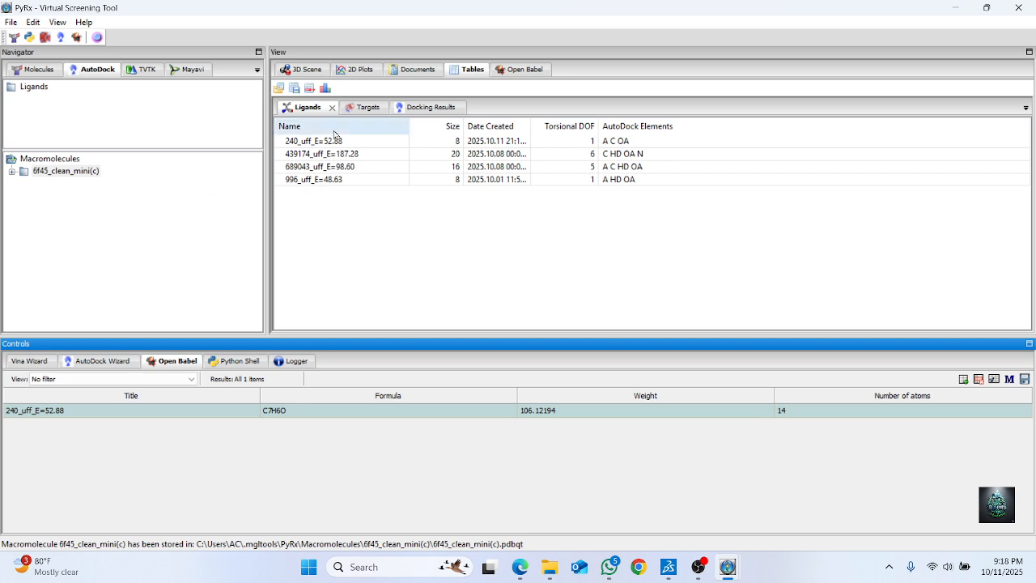
left_click(28, 363)
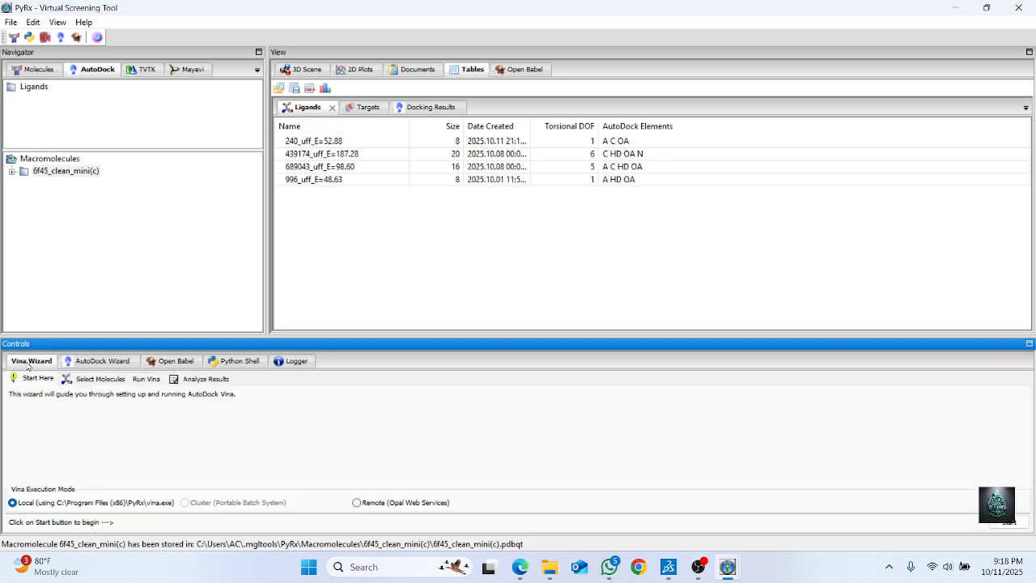
left_click(1007, 522)
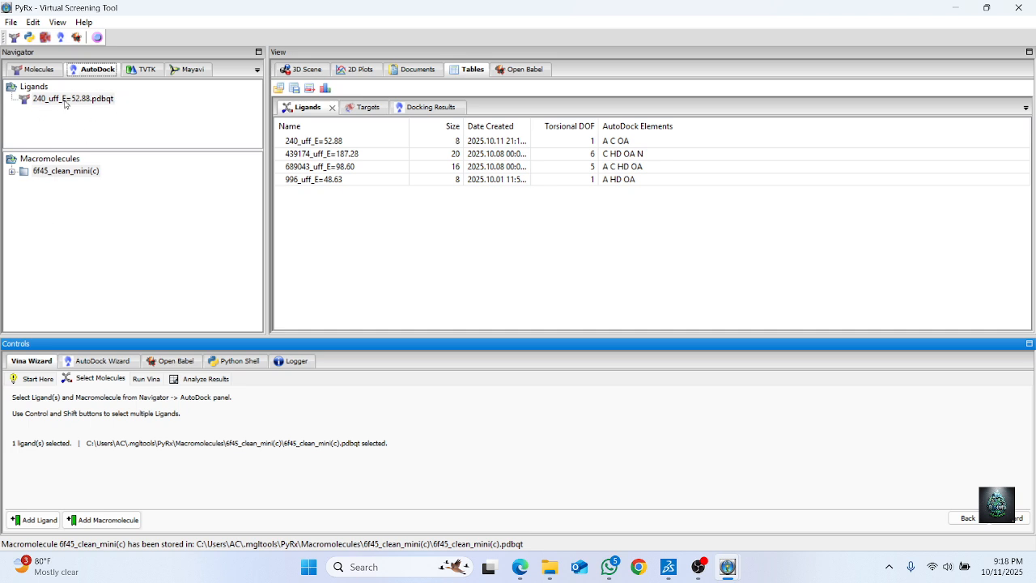
left_click(998, 522)
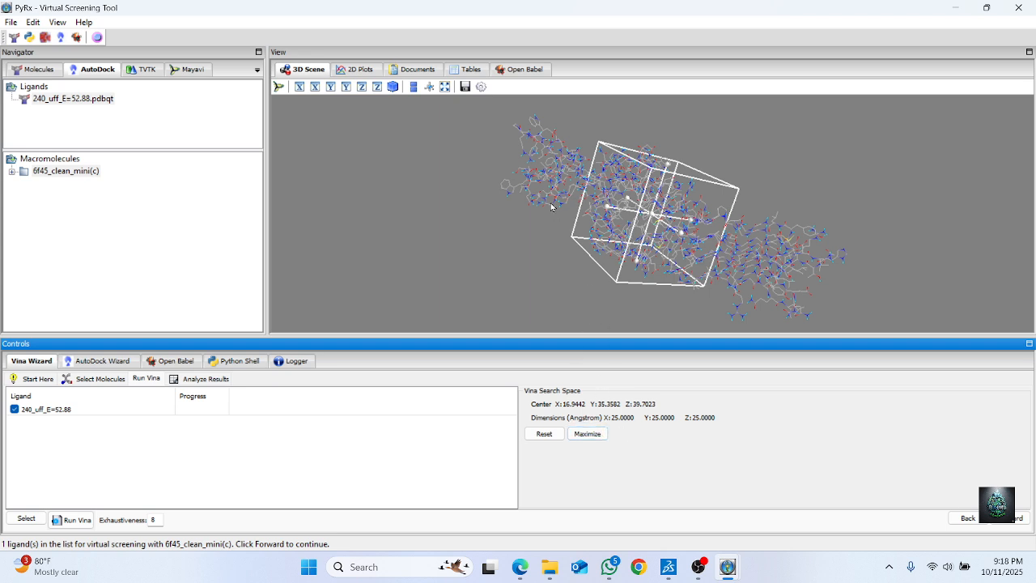
Maximize the Vina search space around the whole protein and run the docking with exhaustiveness 8
left_click(595, 435)
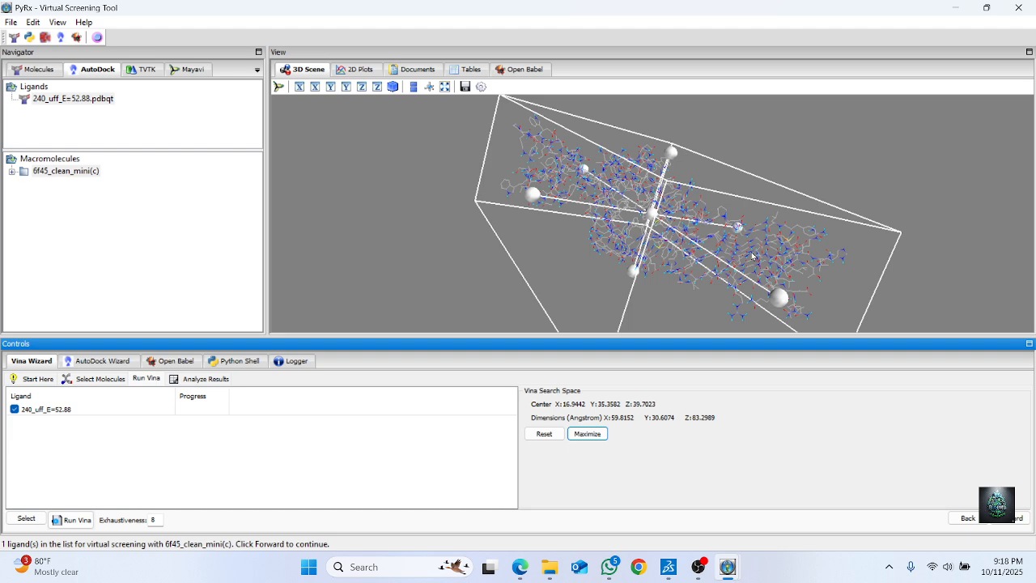
left_click_drag(855, 159, 930, 189)
scroll(929, 191, "down", 5)
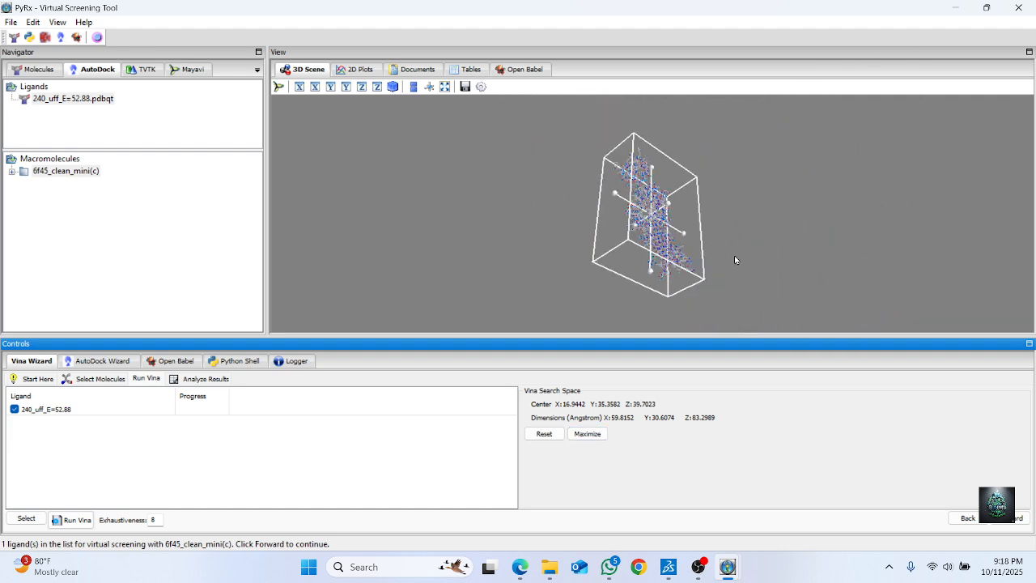
left_click_drag(735, 260, 487, 237)
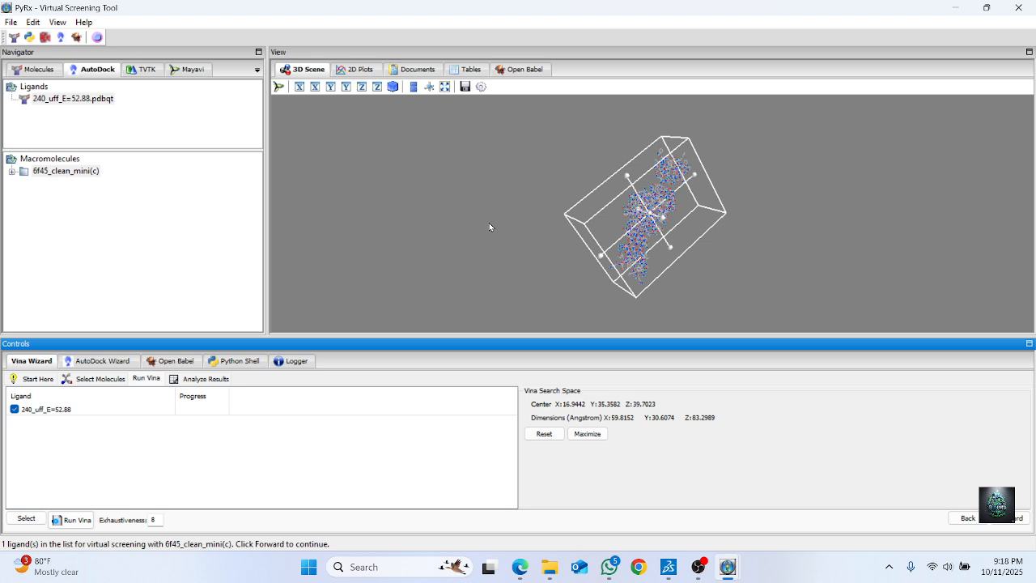
left_click_drag(729, 248, 508, 202)
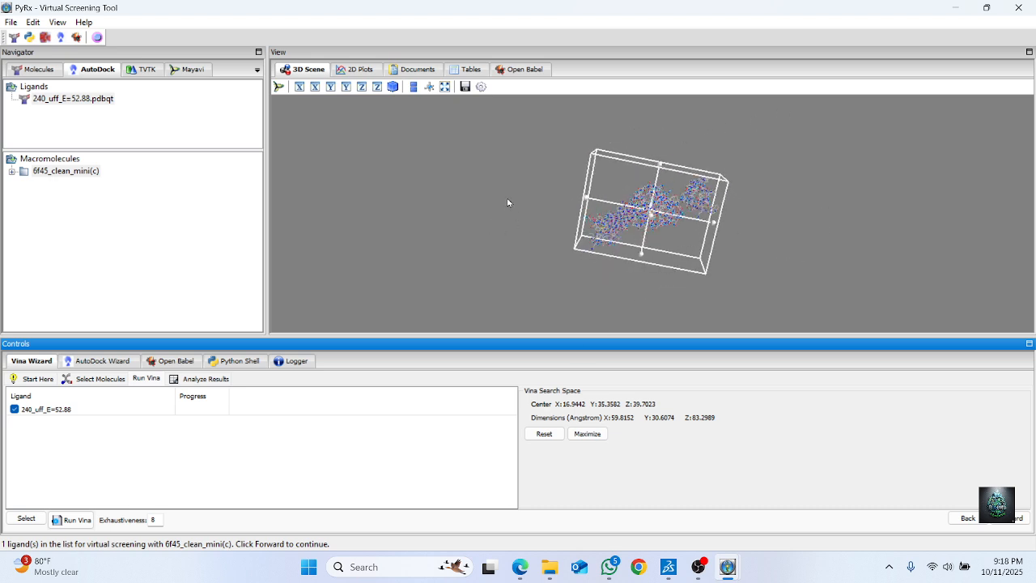
left_click(1004, 523)
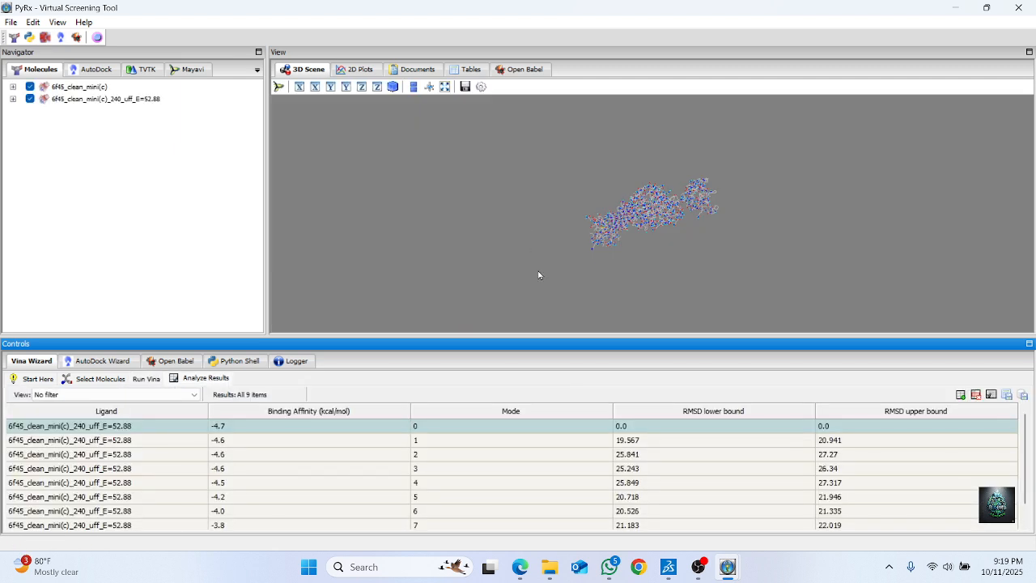
Examine the top-ranked docked pose of ligand 240 within the protein structure from several angles
scroll(665, 191, "up", 2)
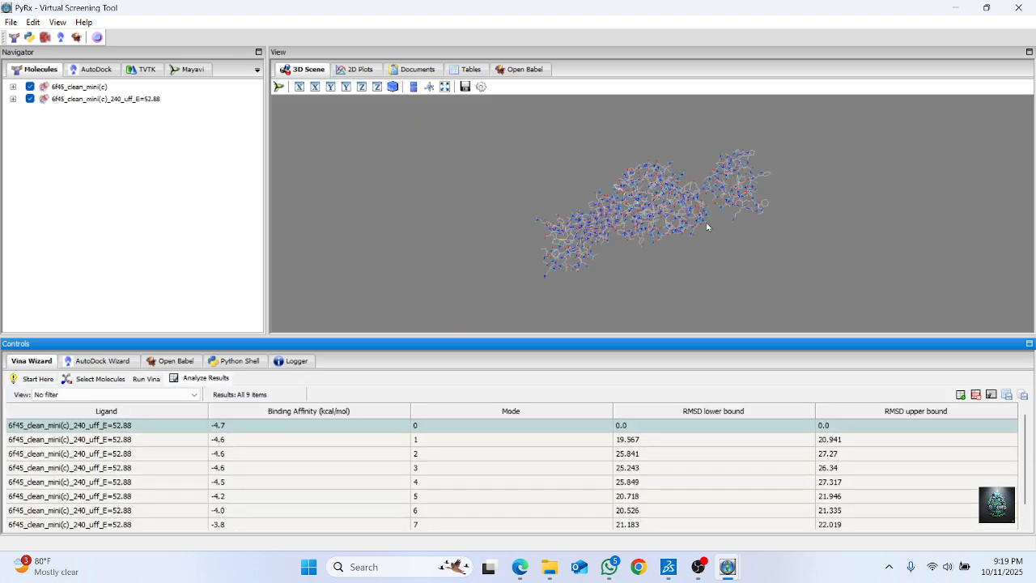
scroll(707, 226, "up", 2)
scroll(607, 191, "up", 2)
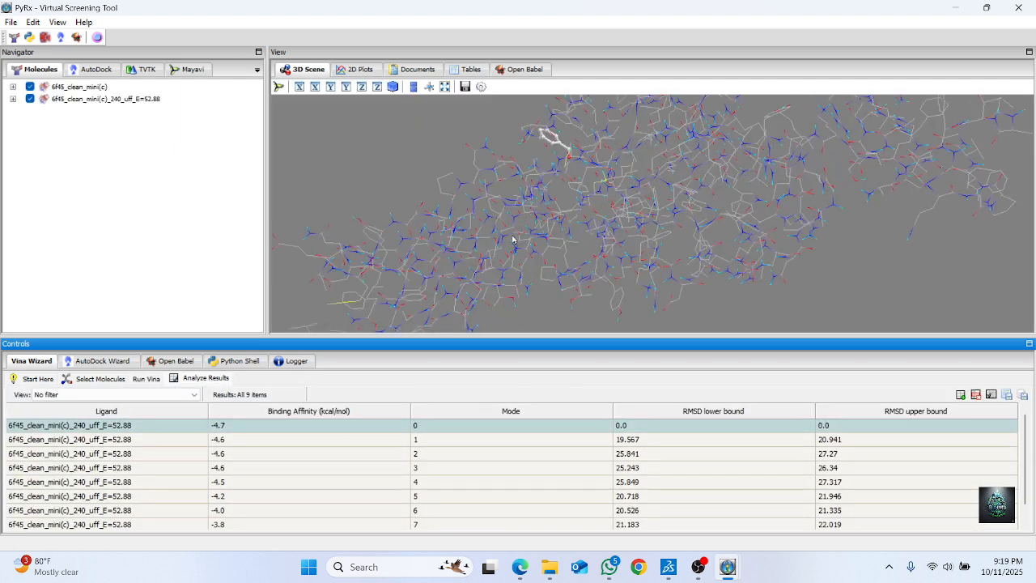
scroll(587, 146, "down", 3)
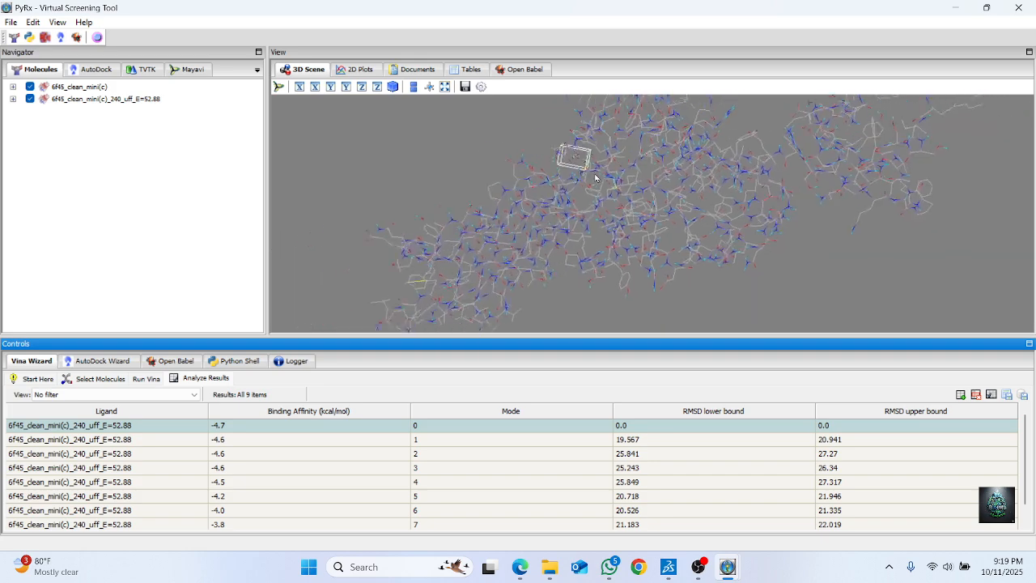
left_click_drag(561, 180, 799, 289)
scroll(552, 194, "up", 3)
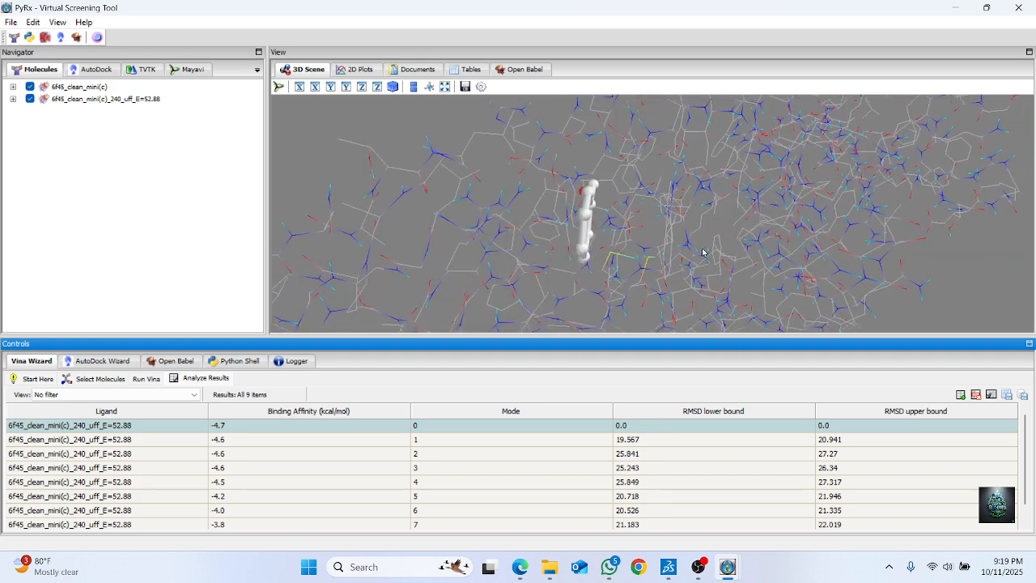
left_click_drag(692, 227, 812, 222)
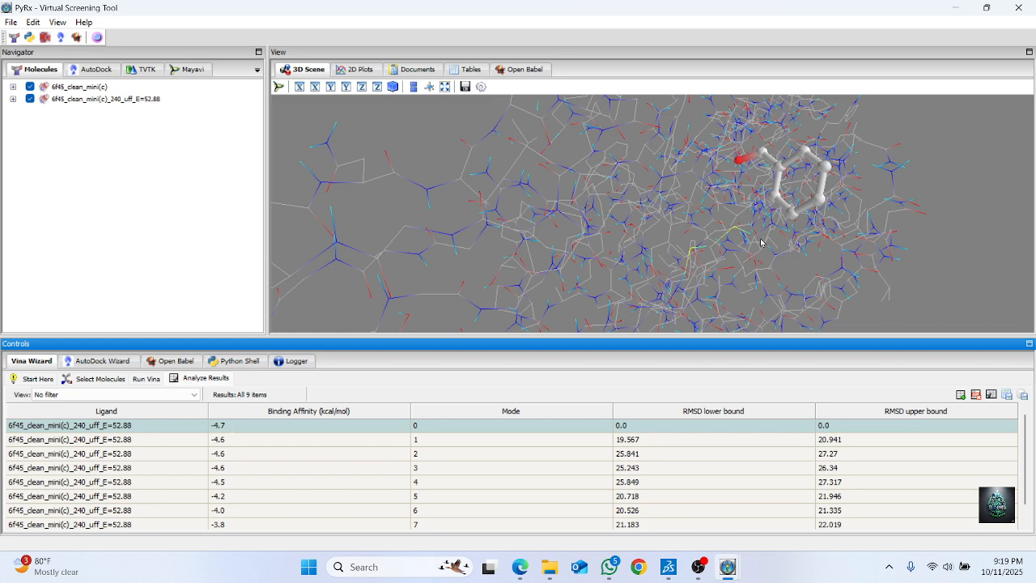
scroll(714, 280, "down", 3)
scroll(722, 249, "up", 5)
scroll(822, 180, "down", 5)
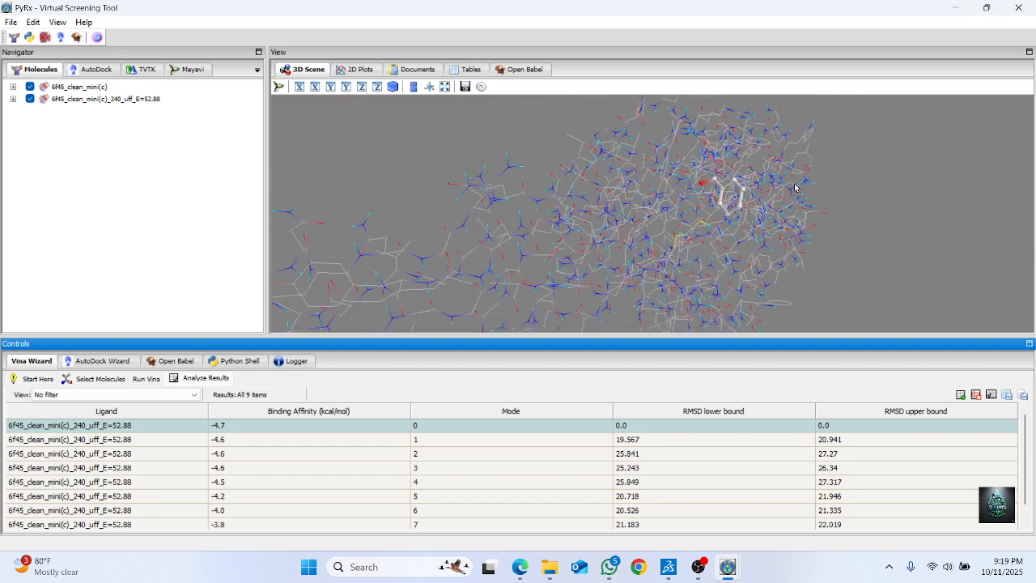
scroll(794, 189, "down", 5)
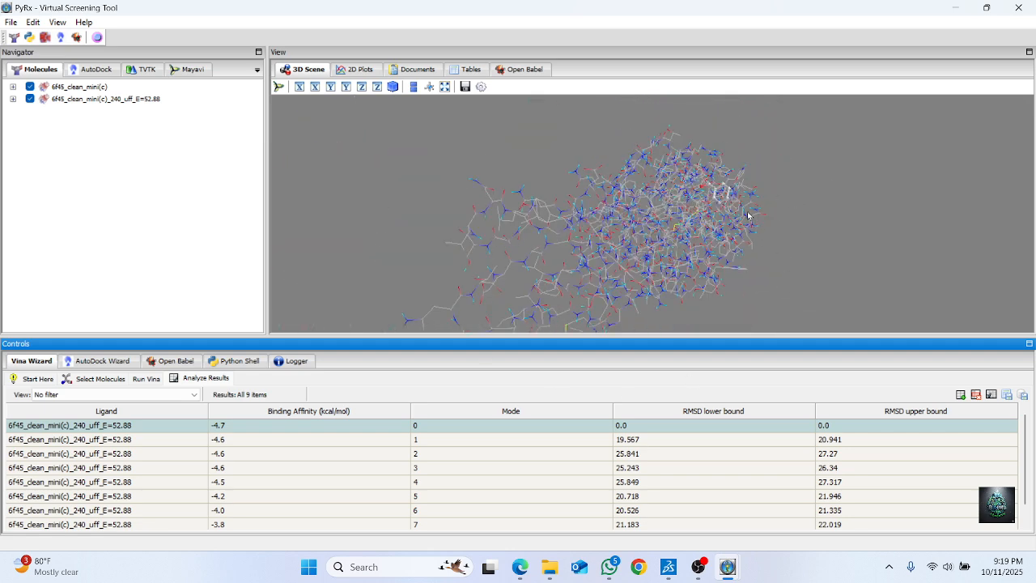
scroll(725, 209, "up", 5)
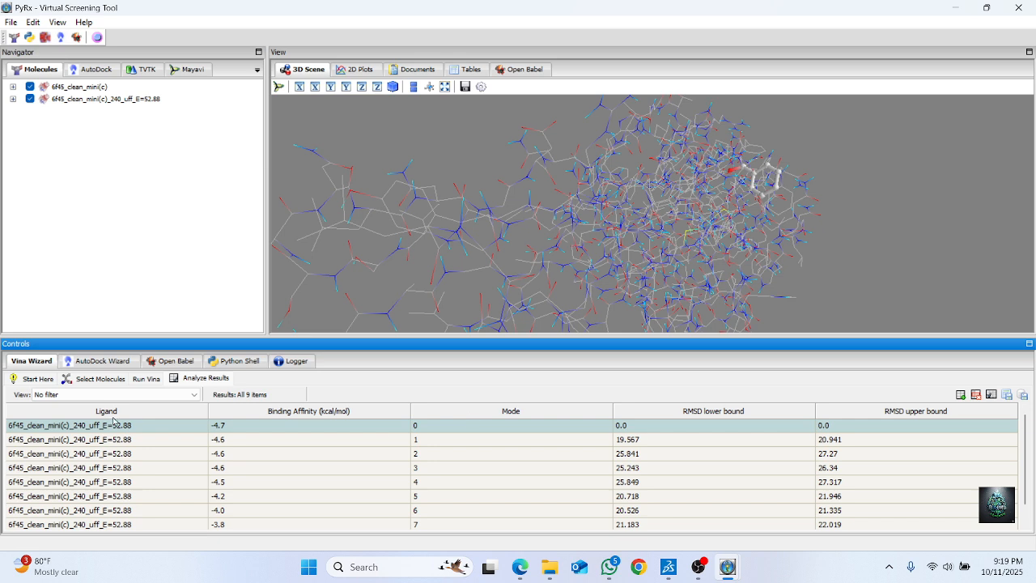
Display the docked models from 240_uff_E=52.88_out.pdbqt under the 6f45_clean_mini(c) macromolecule in the 3D scene
left_click(98, 72)
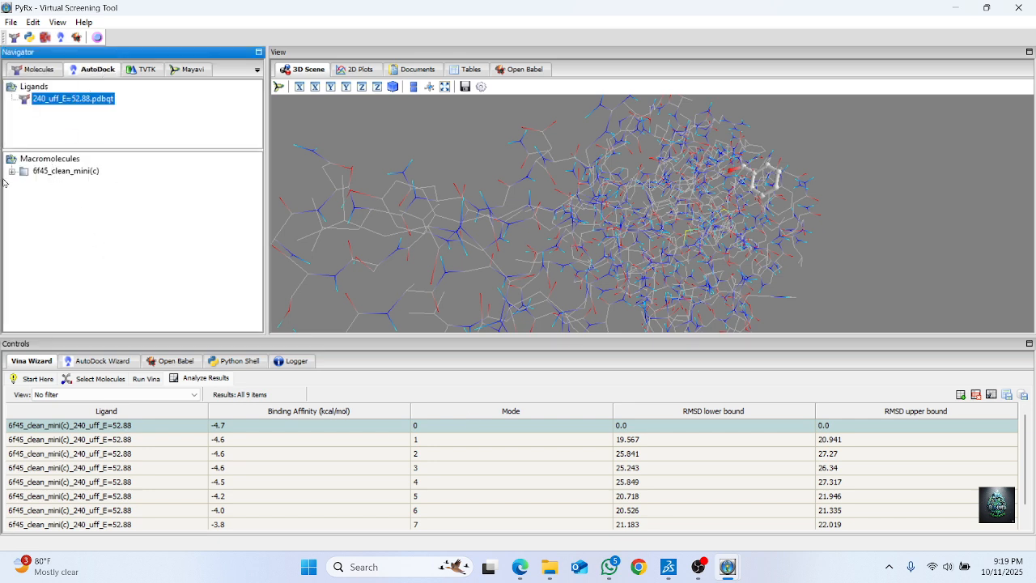
left_click(12, 172)
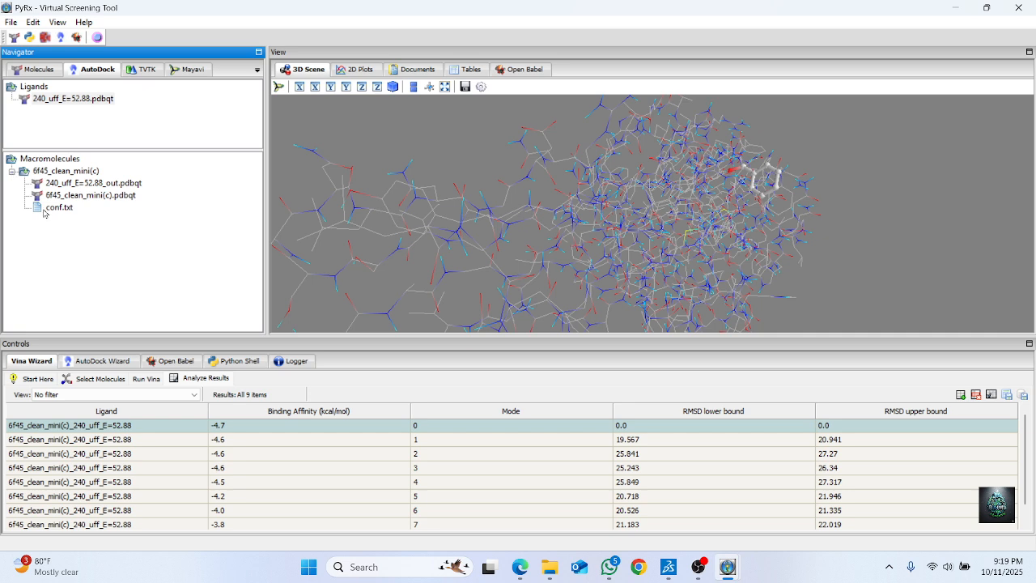
left_click(82, 183)
right_click(84, 183)
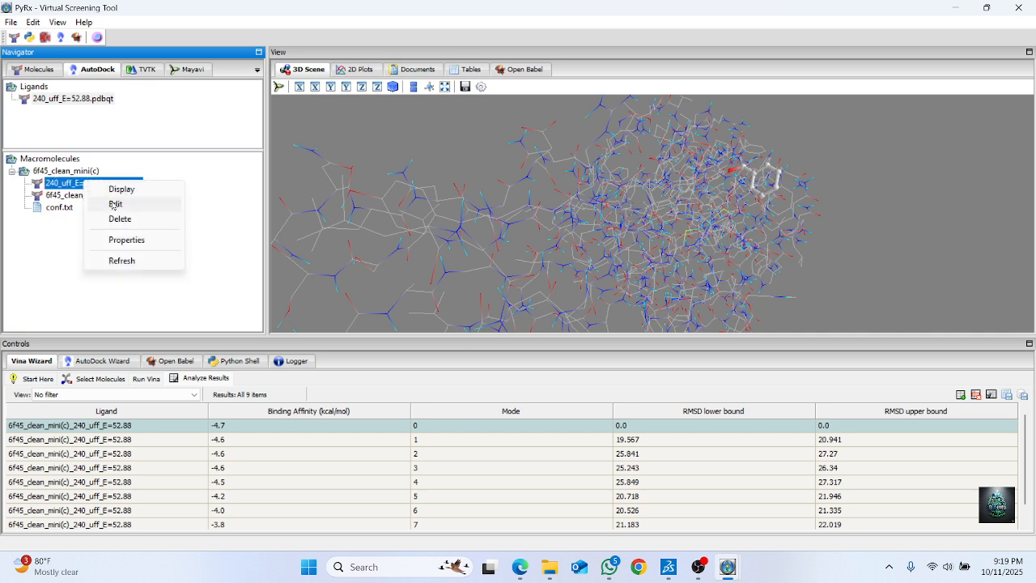
left_click(121, 189)
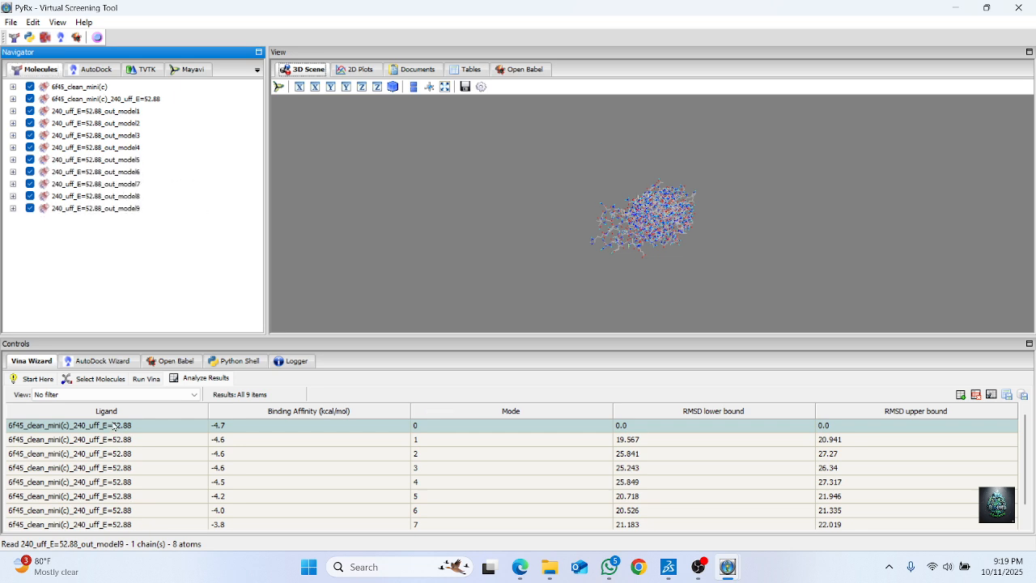
Save 240_uff_E=52.88_out_model1 as a PDB file named 920 in the Downloads folder
left_click(125, 112)
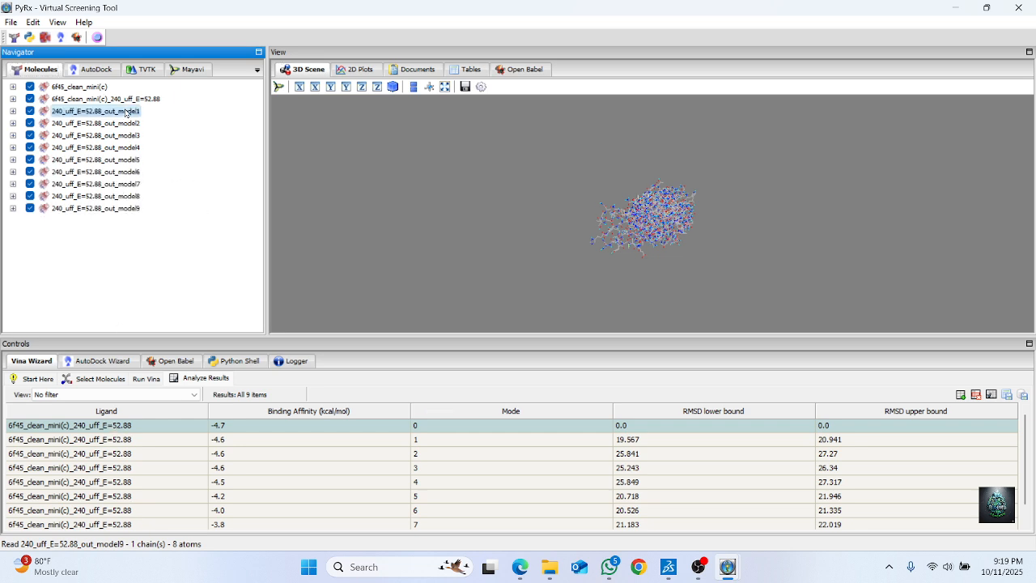
right_click(125, 112)
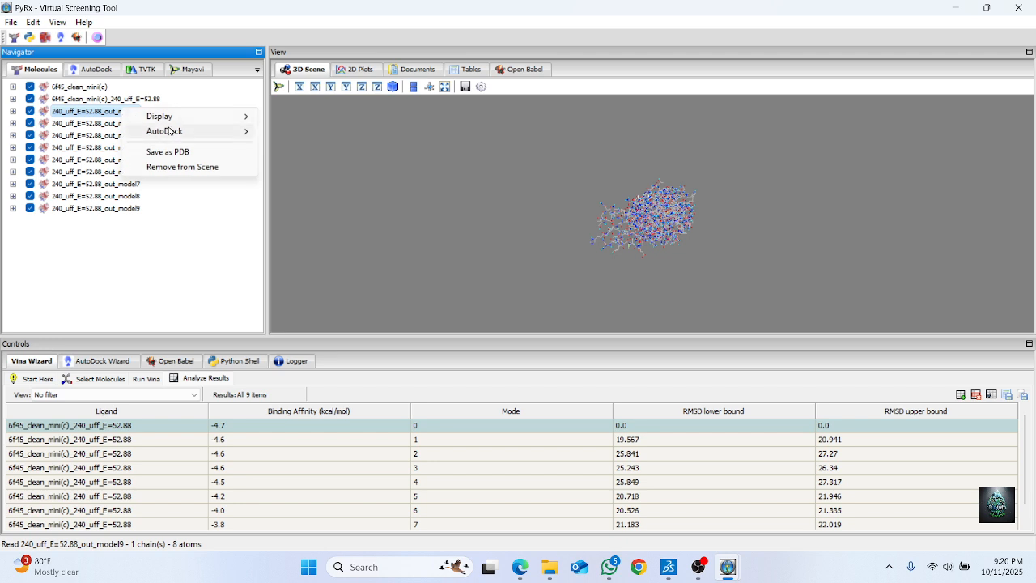
left_click(179, 151)
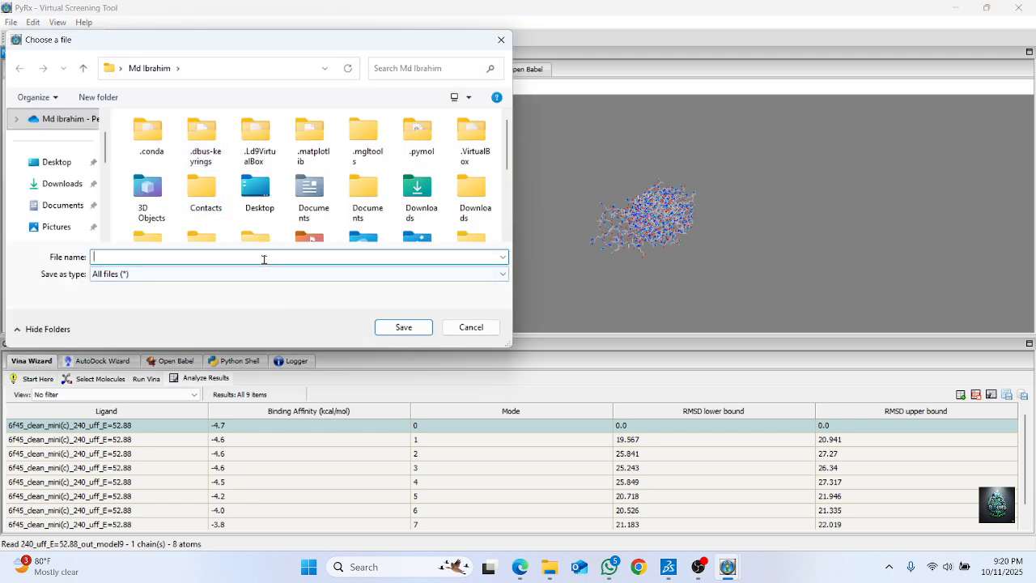
left_click(49, 187)
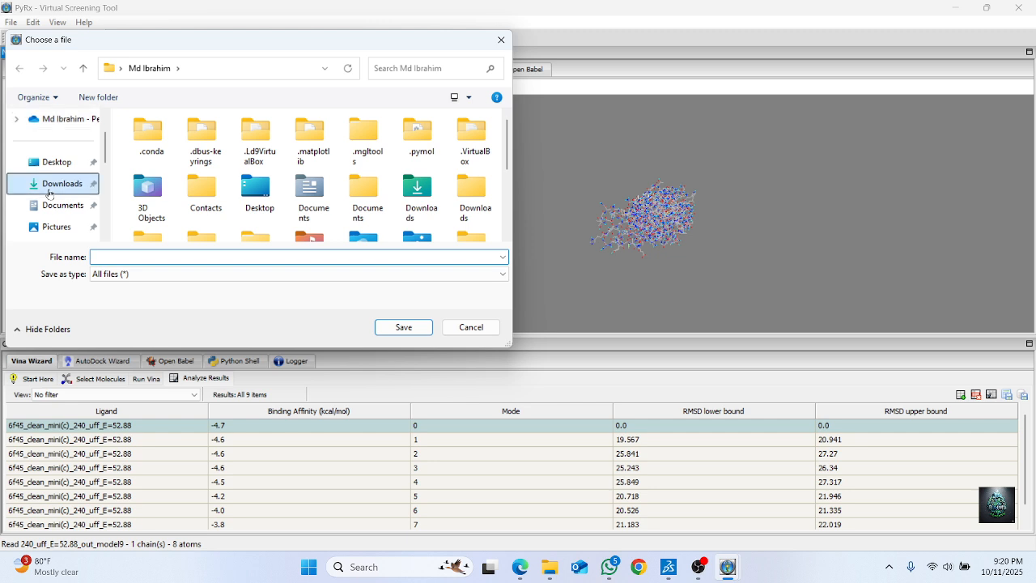
left_click(110, 257)
type("920")
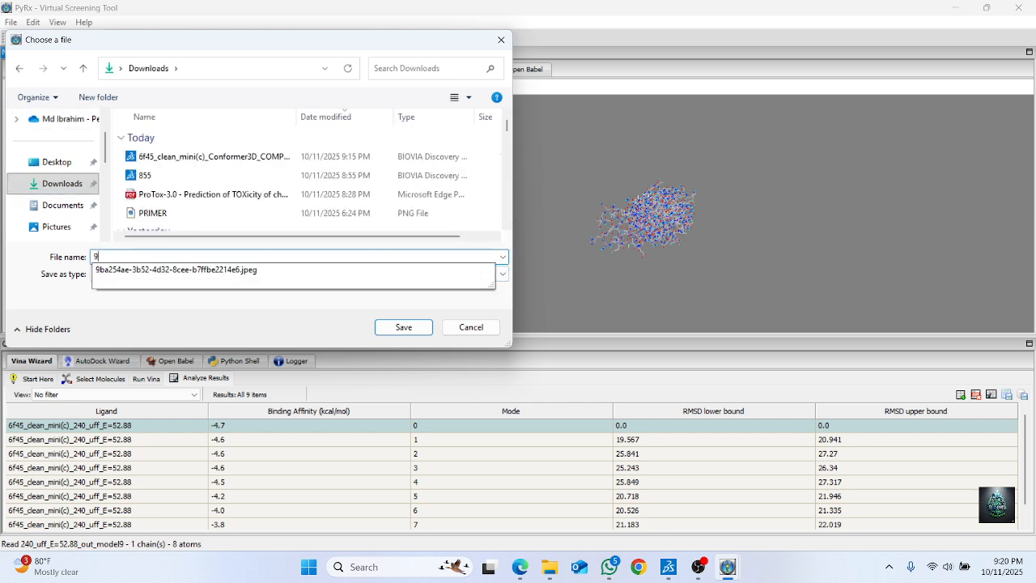
left_click(402, 328)
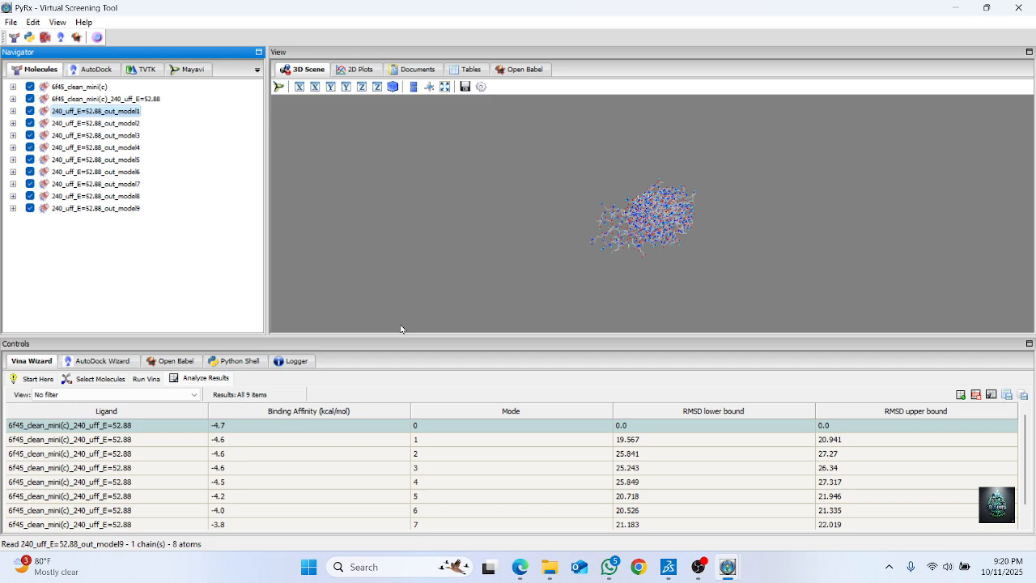
Minimize the docking session's window and close the second, empty PyRx window
left_click(957, 6)
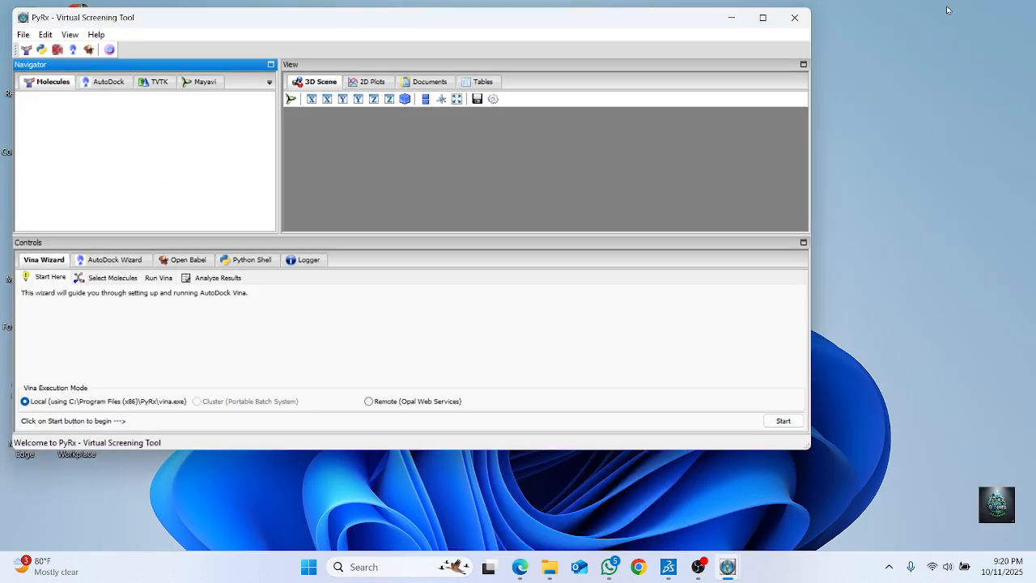
left_click(792, 18)
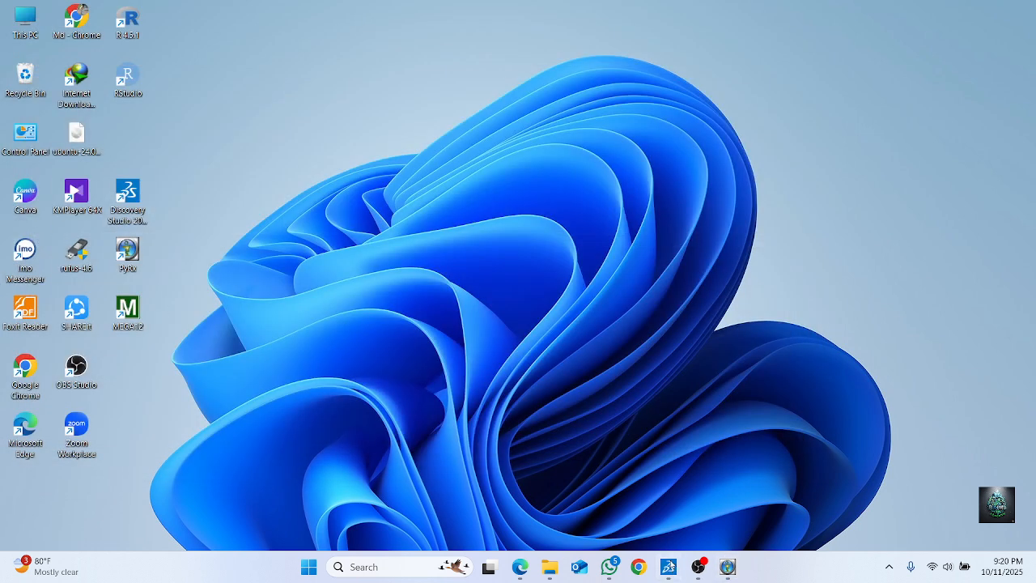
Switch to Discovery Studio Visualizer, close the 855 and 6f45_clean_mini(c) documents without saving, and exit the program
left_click(669, 567)
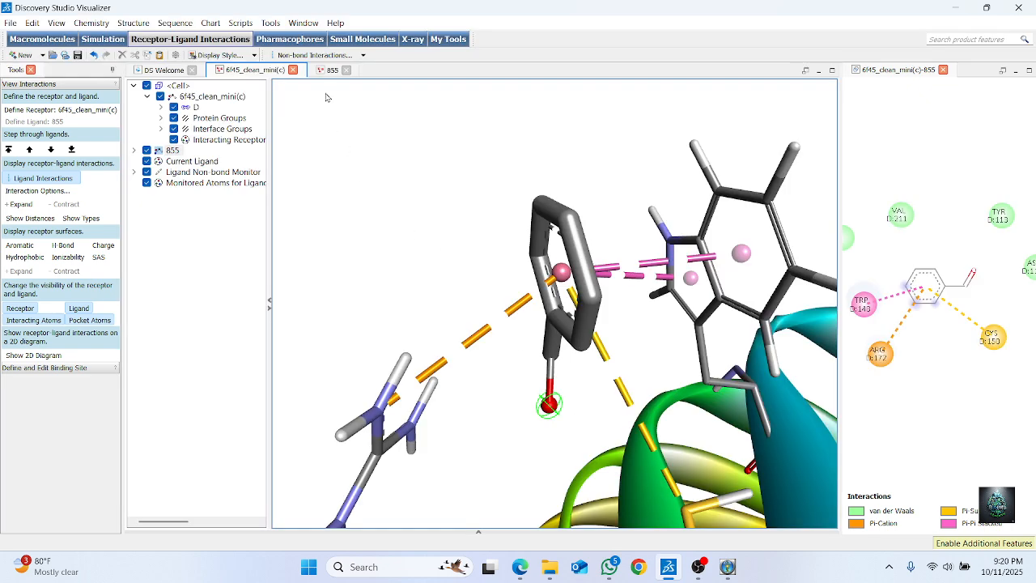
left_click(294, 71)
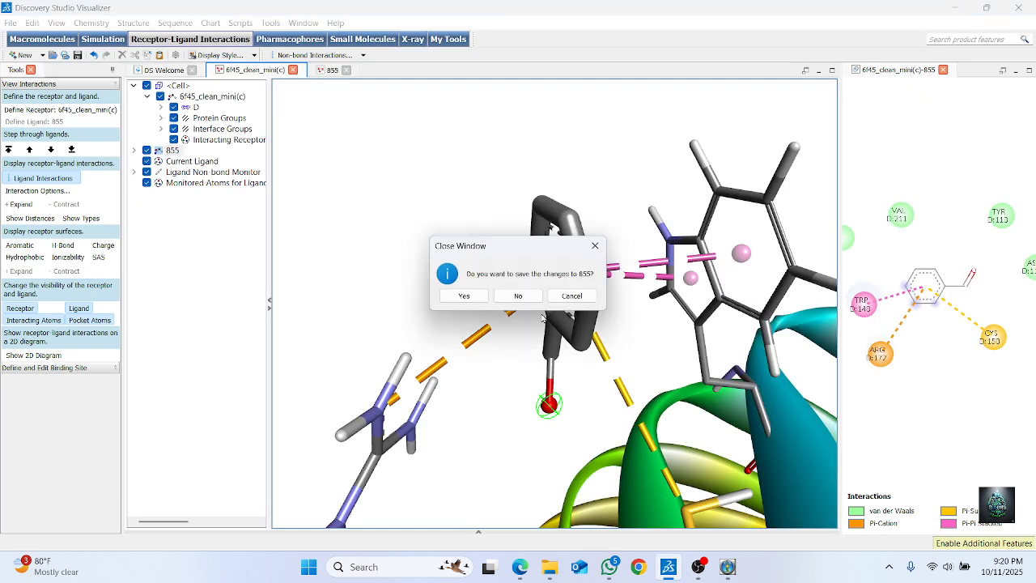
left_click(518, 295)
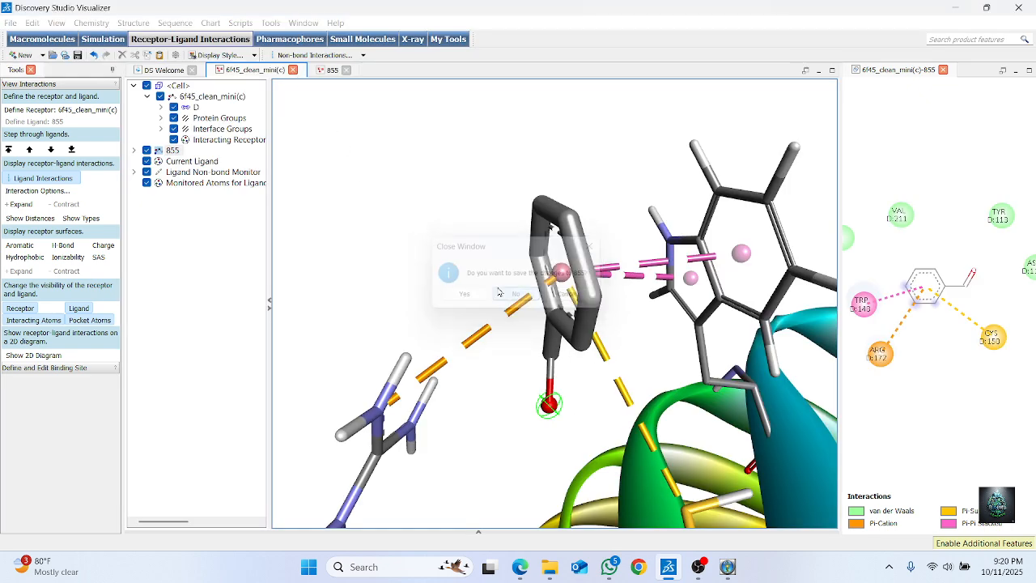
left_click(292, 71)
left_click(522, 296)
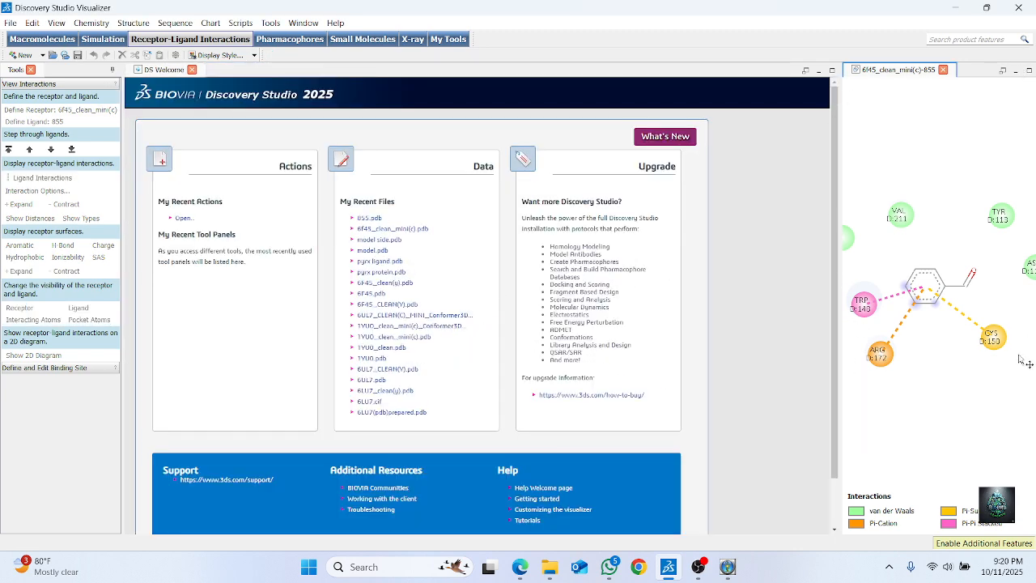
left_click(1017, 9)
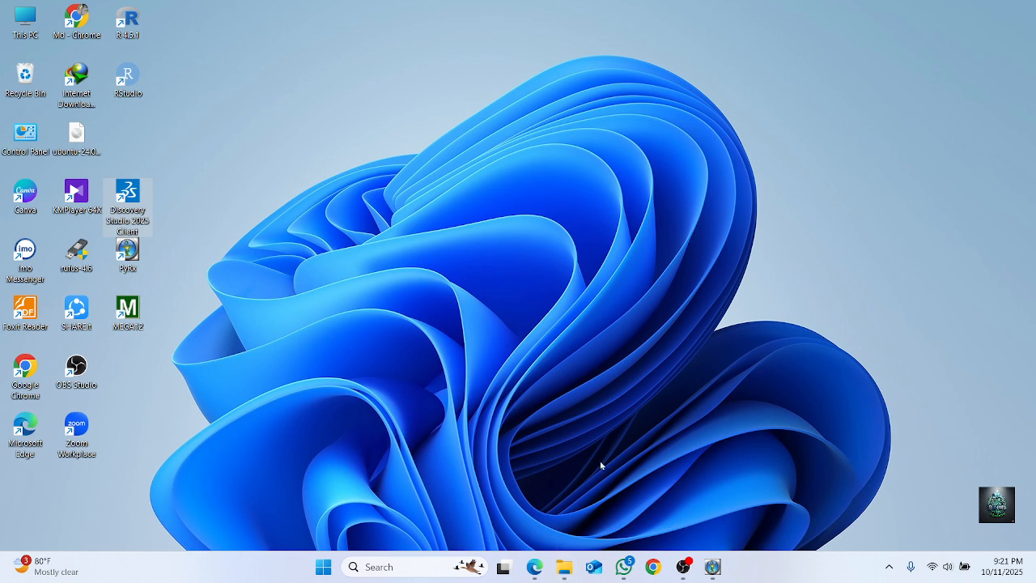
Switch to the CB-Dock2 results in Edge and set the docked ligand's display style to Spacefill
mouse_move(534, 566)
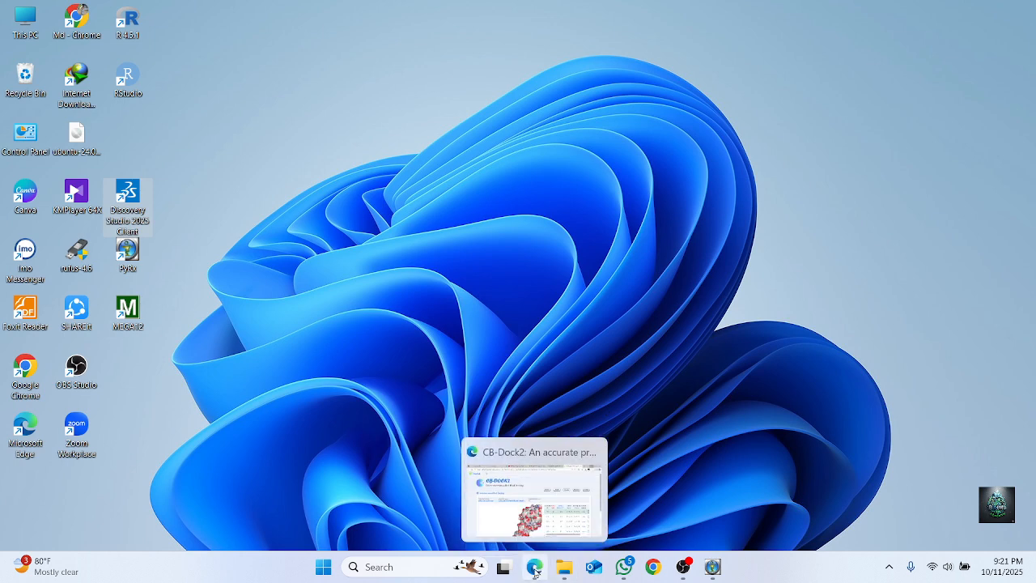
left_click(540, 516)
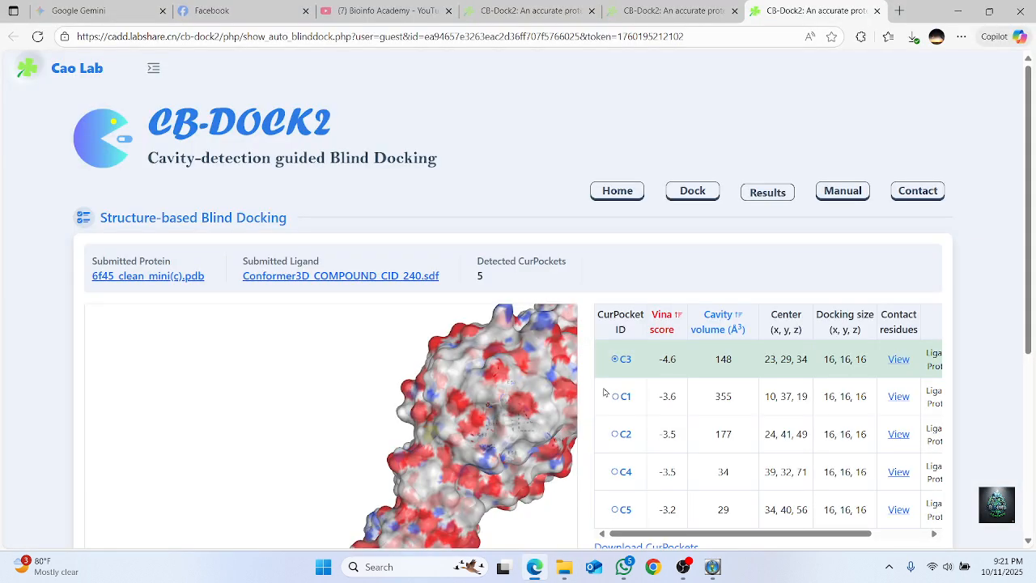
scroll(758, 369, "down", 1)
scroll(572, 405, "down", 5)
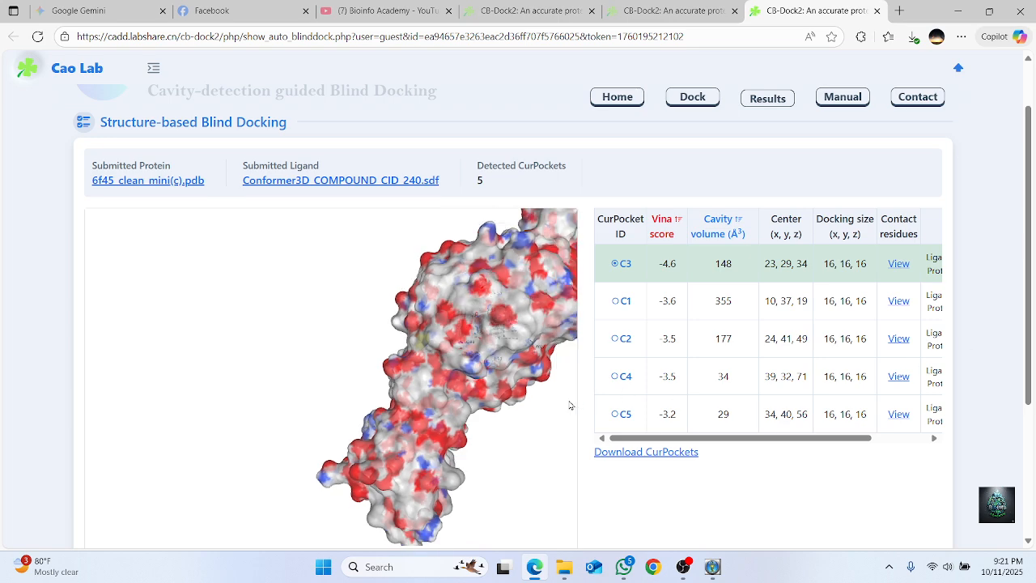
scroll(495, 410, "up", 3)
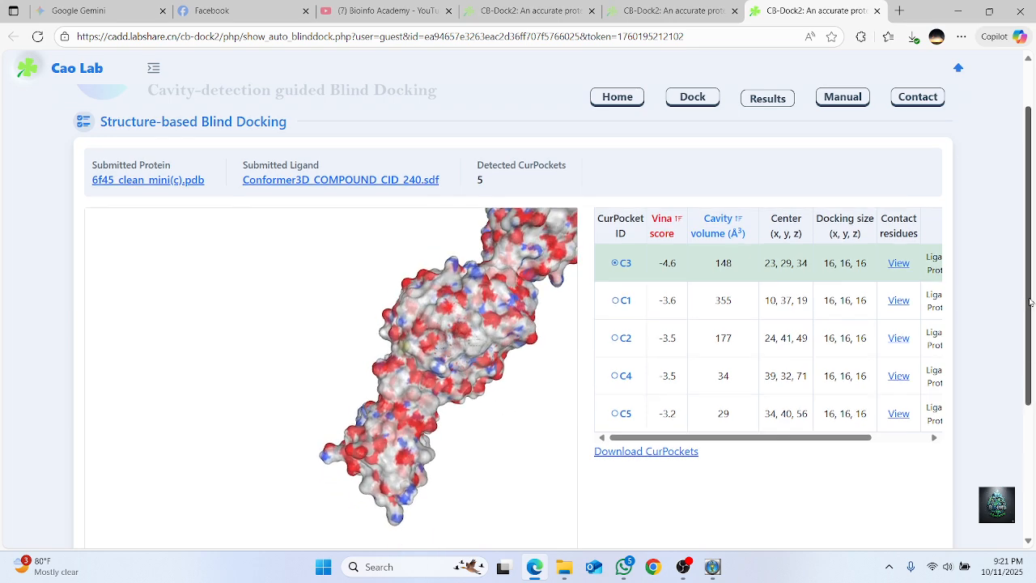
scroll(1032, 299, "down", 1)
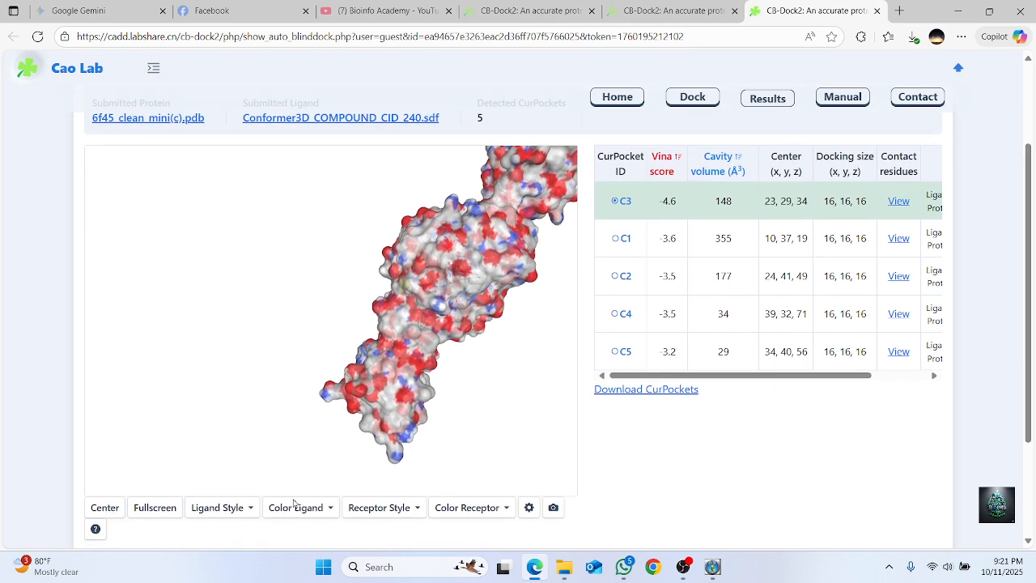
left_click(238, 510)
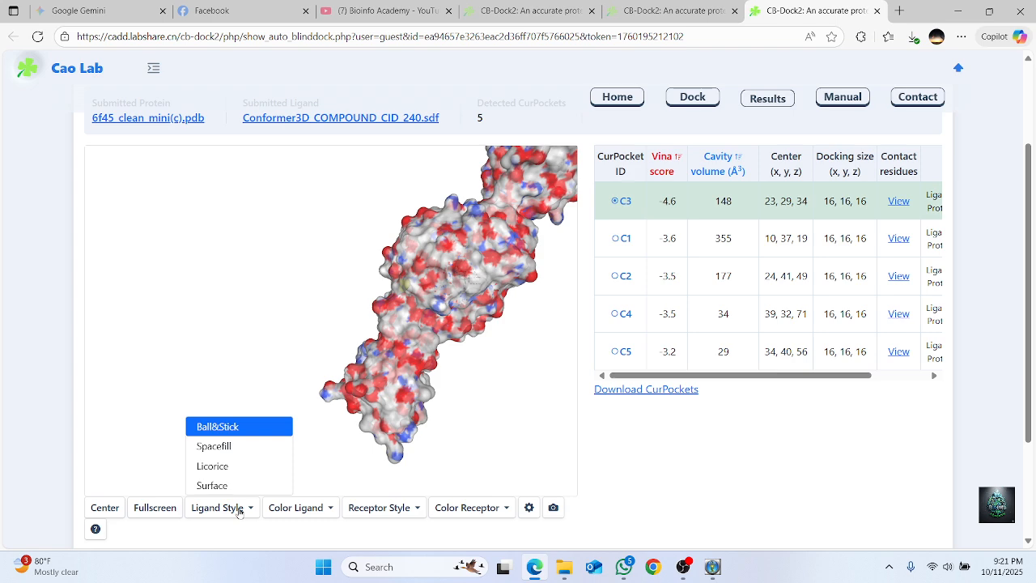
left_click(235, 449)
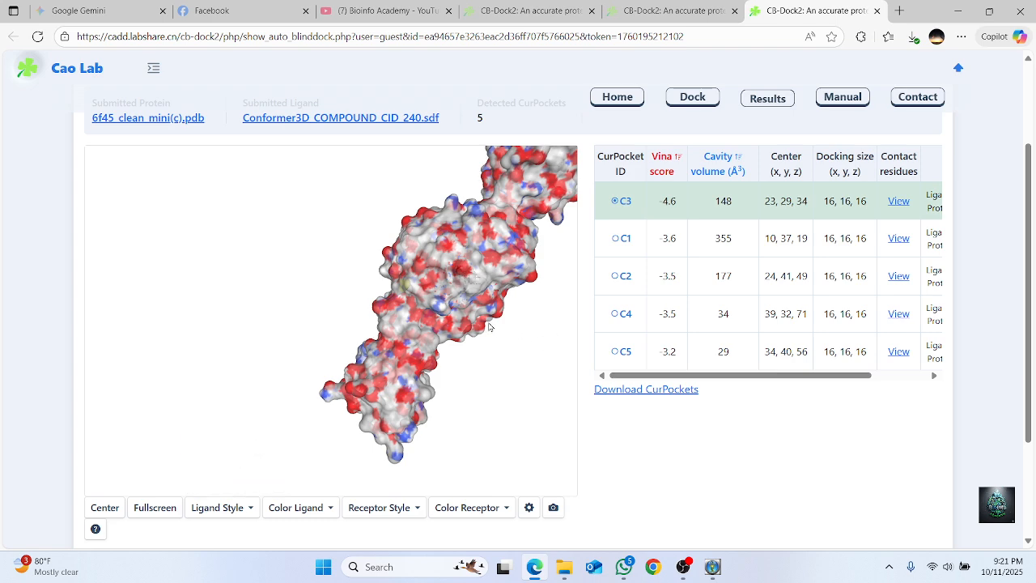
Inspect the ligand in the C3 pocket, change the receptor to a space-filling sphere style, and minimize the browser
scroll(485, 273, "up", 2)
left_click_drag(506, 280, 463, 290)
scroll(299, 280, "up", 6)
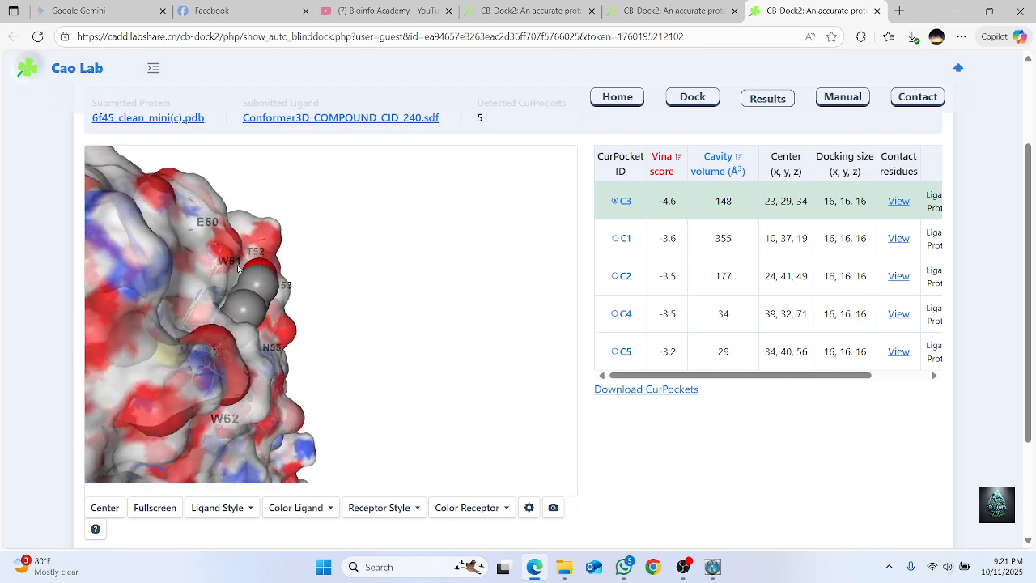
scroll(231, 274, "up", 5)
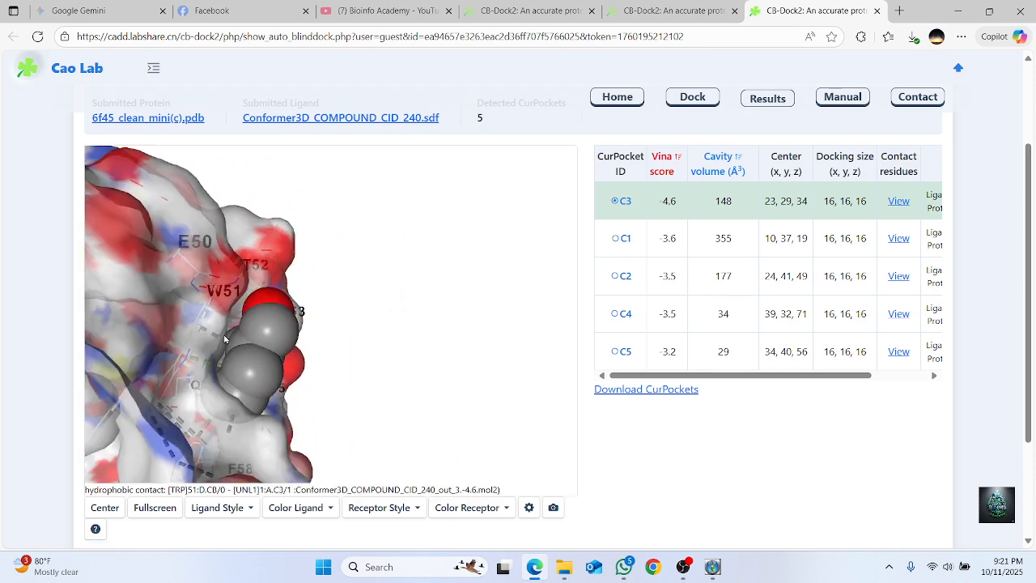
scroll(251, 339, "down", 5)
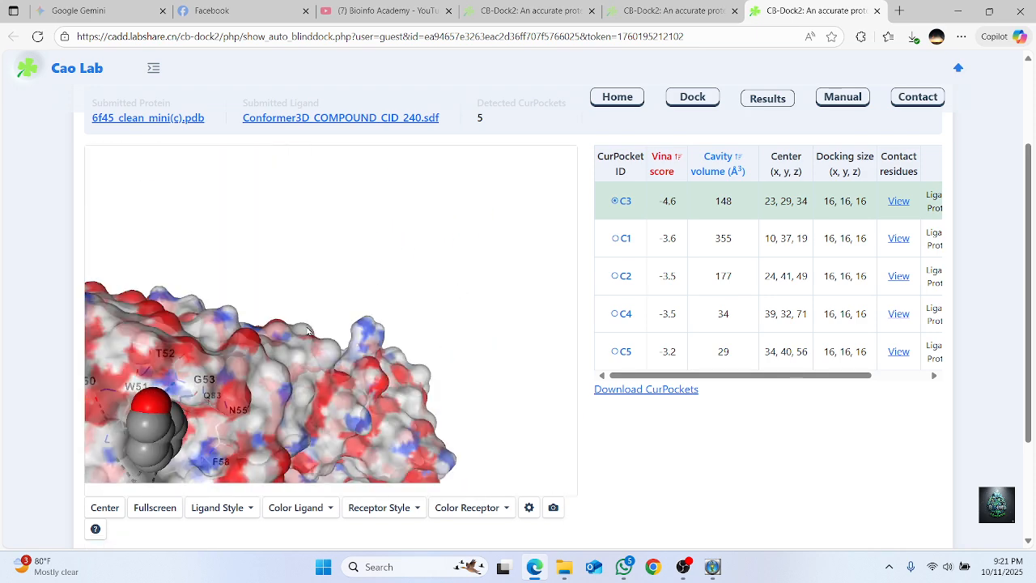
left_click(395, 508)
left_click(396, 425)
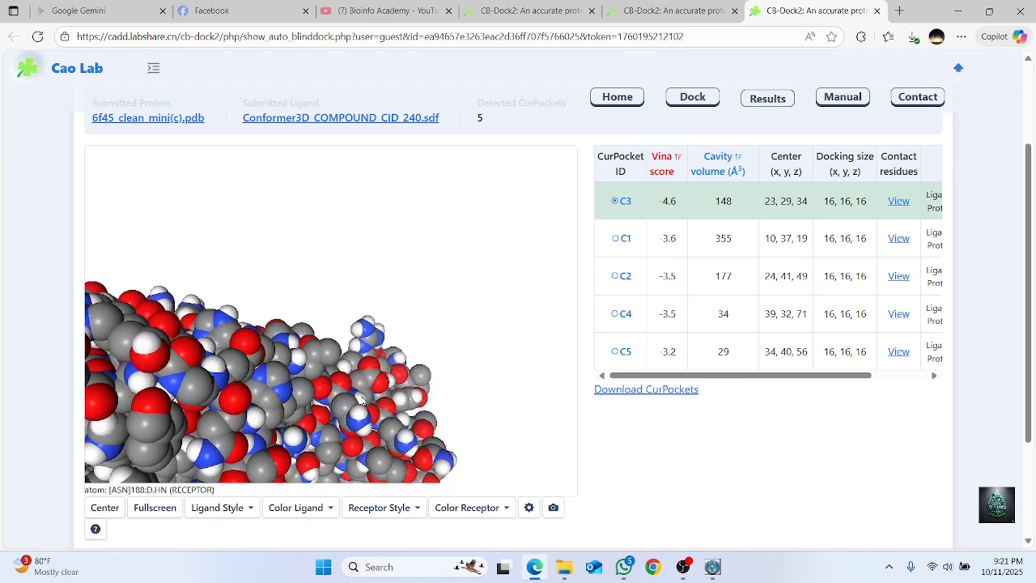
left_click_drag(413, 325, 485, 328)
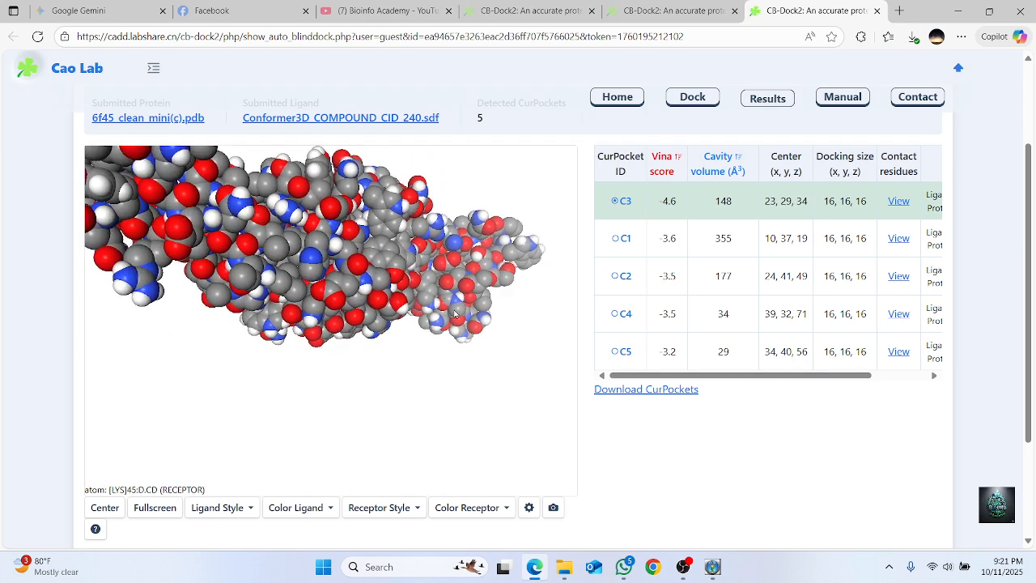
left_click(957, 11)
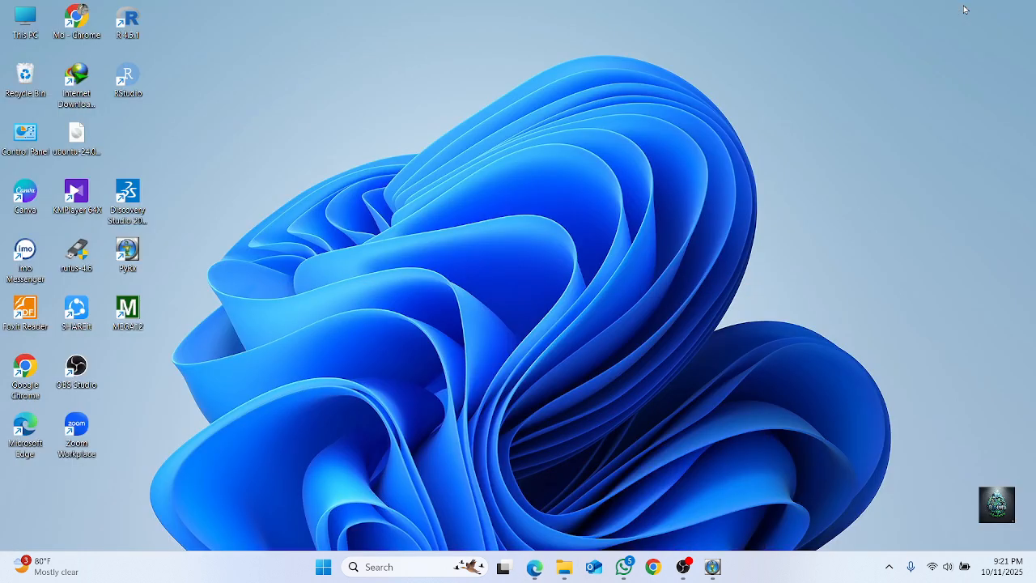
Launch Discovery Studio and open the 6f45_clean_mini(c)_Conformer3D_COMPOUND_CID_240_out_3.-4.6.complex file from the Downloads folder
left_click(126, 197)
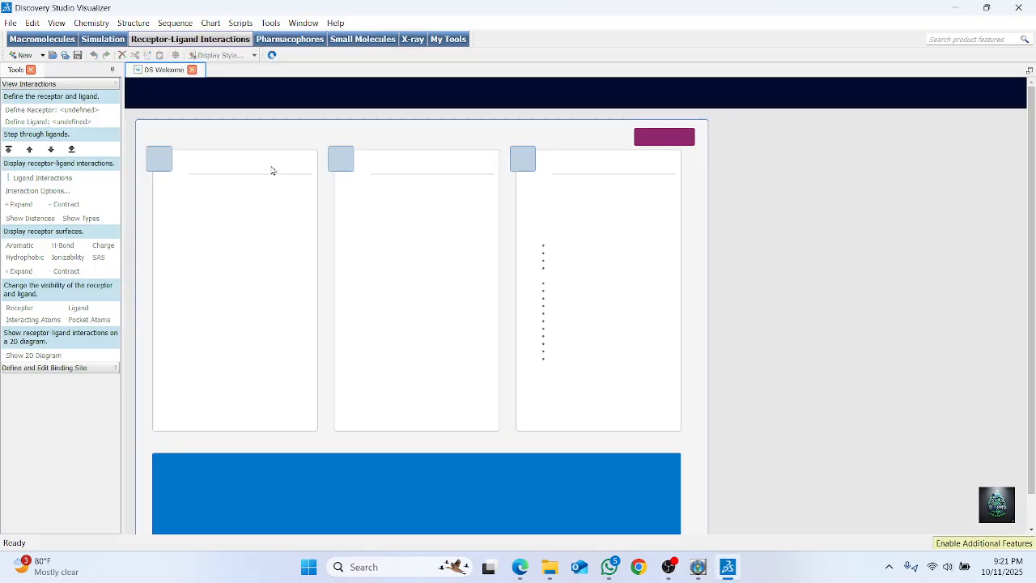
left_click(9, 23)
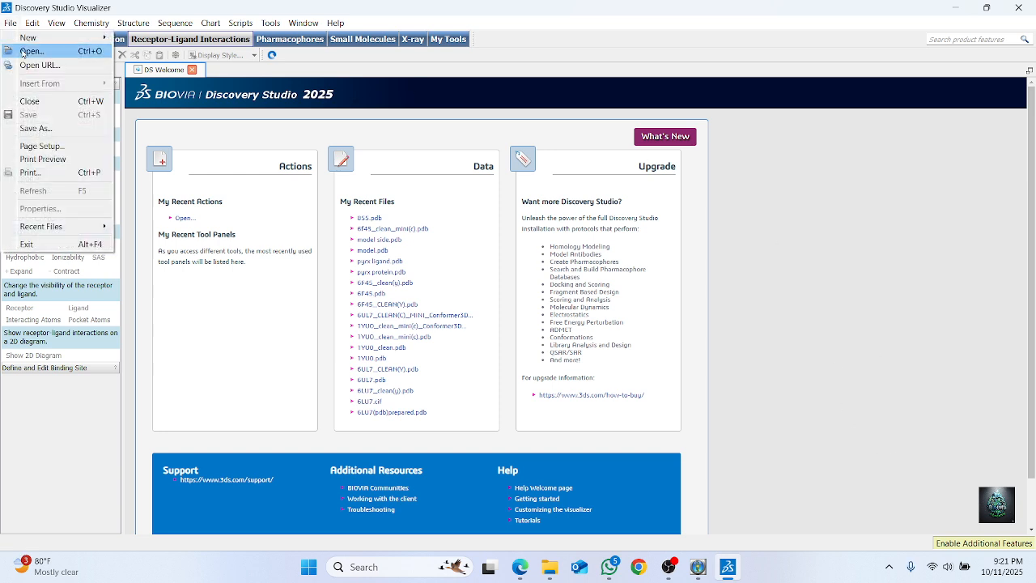
left_click(29, 51)
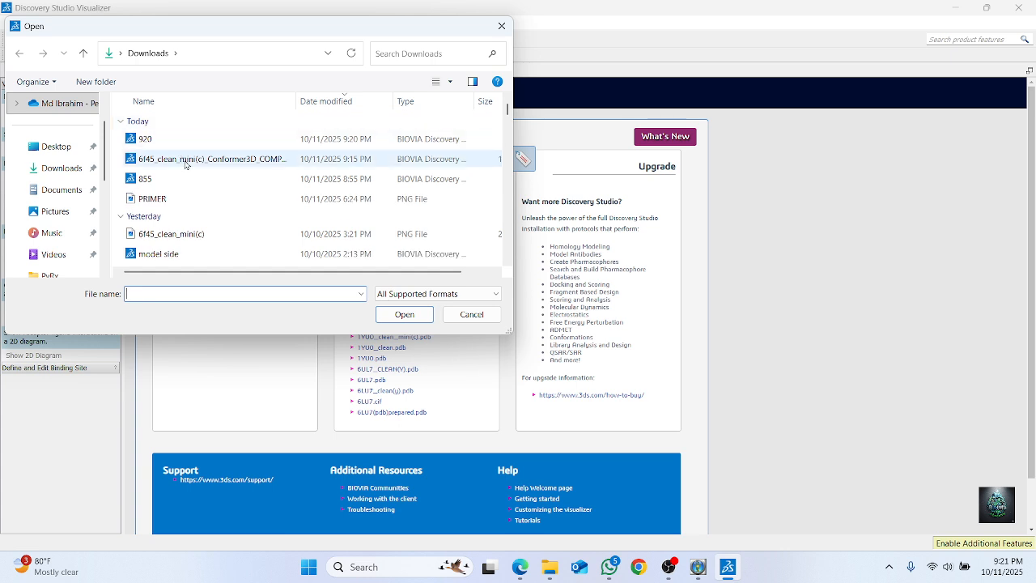
left_click(186, 165)
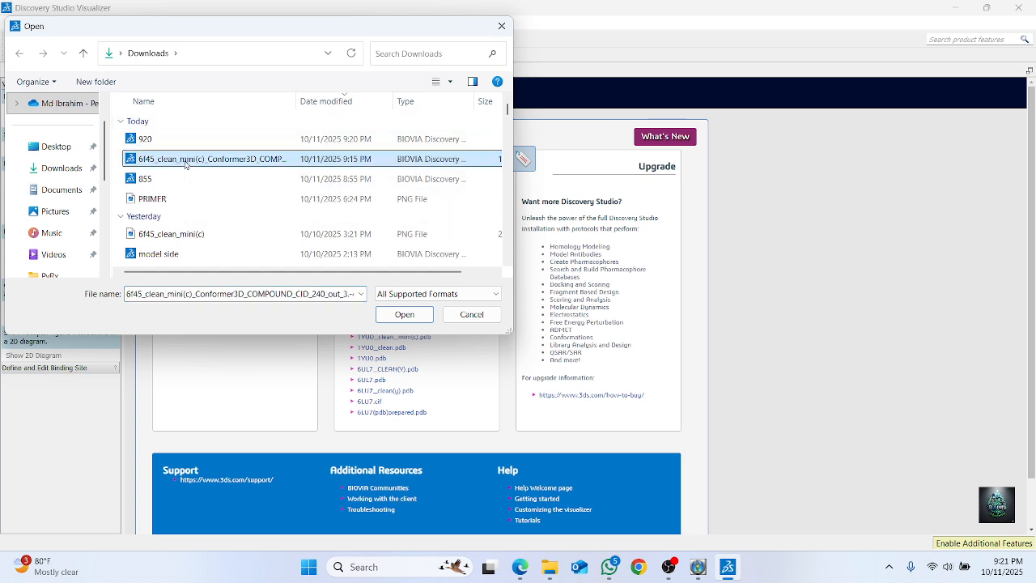
left_click(405, 314)
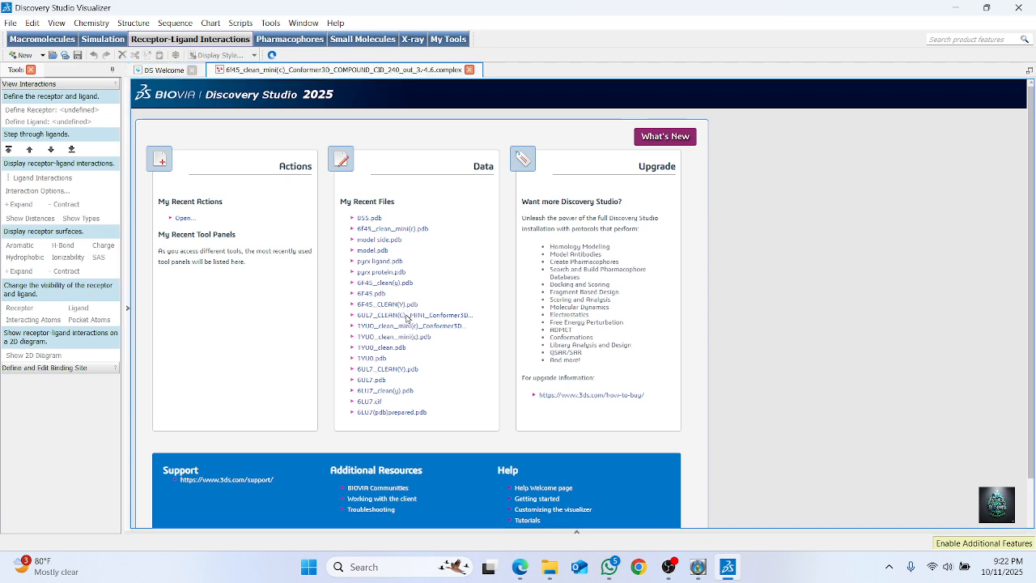
Examine the ligand's position in the docked complex from several angles, box-selecting it together with the adjacent protein segments
scroll(601, 321, "up", 4)
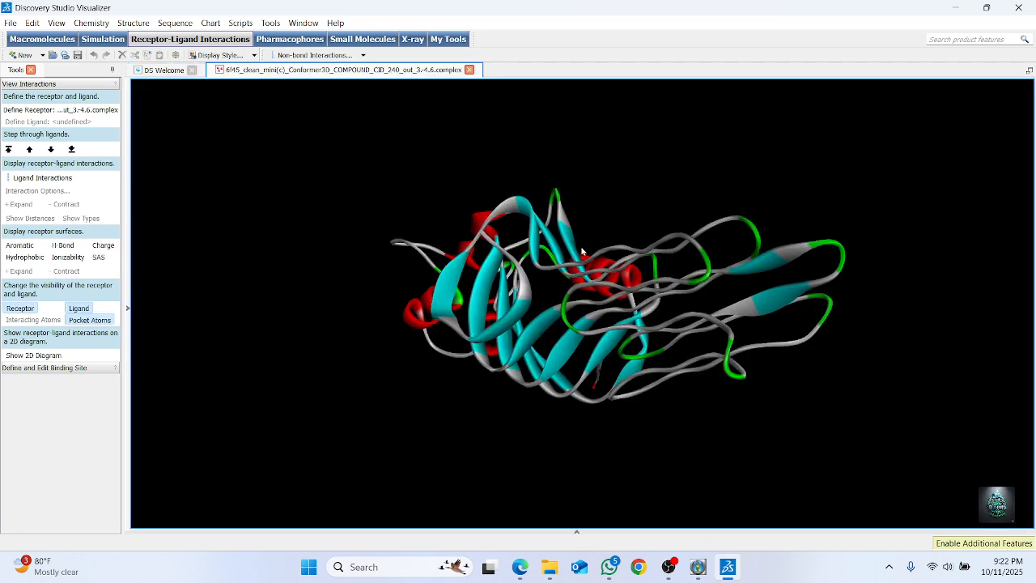
right_click_drag(582, 249, 827, 239)
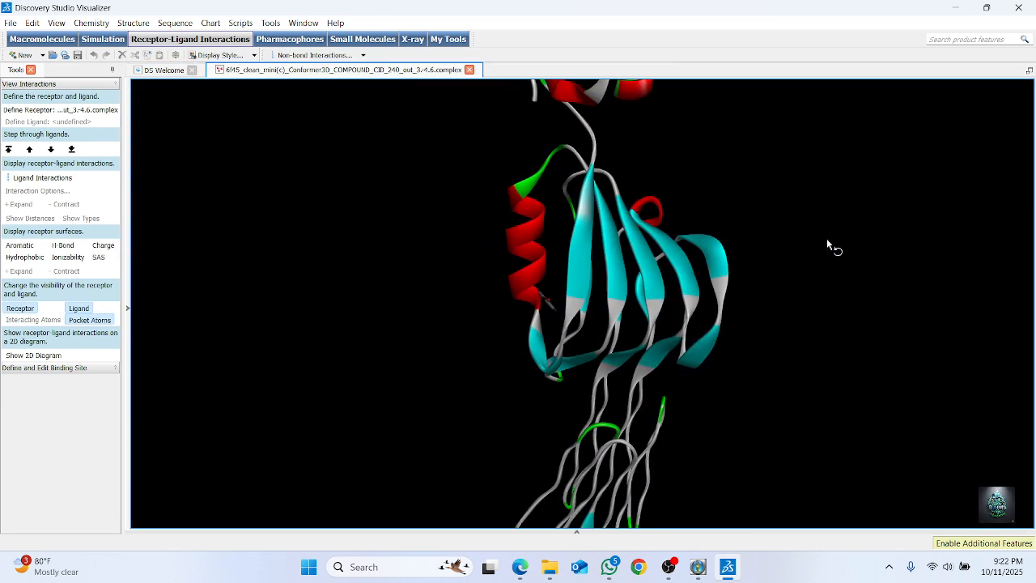
scroll(593, 322, "up", 4)
right_click_drag(561, 300, 589, 198)
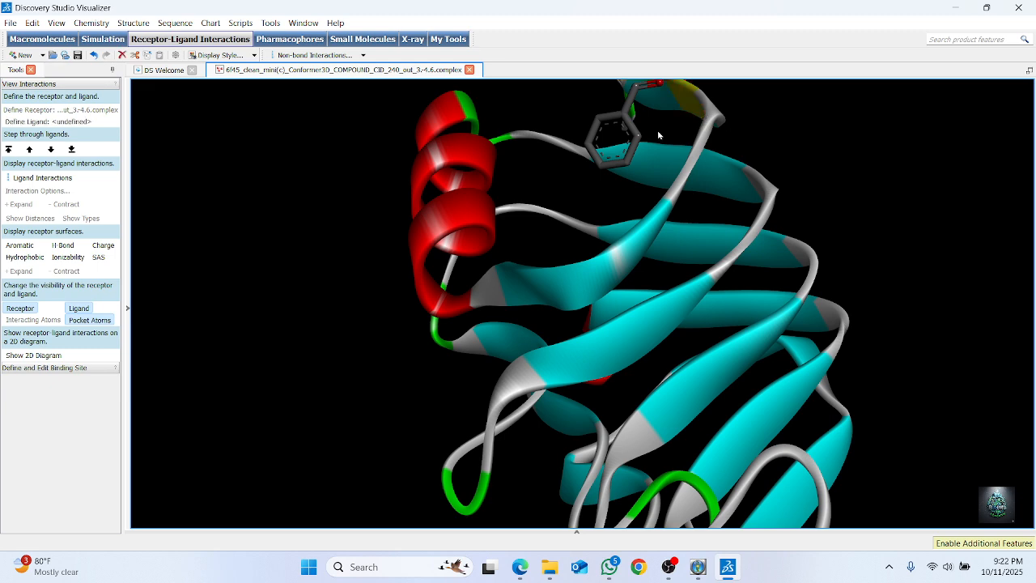
scroll(745, 106, "down", 3)
right_click_drag(764, 153, 637, 254)
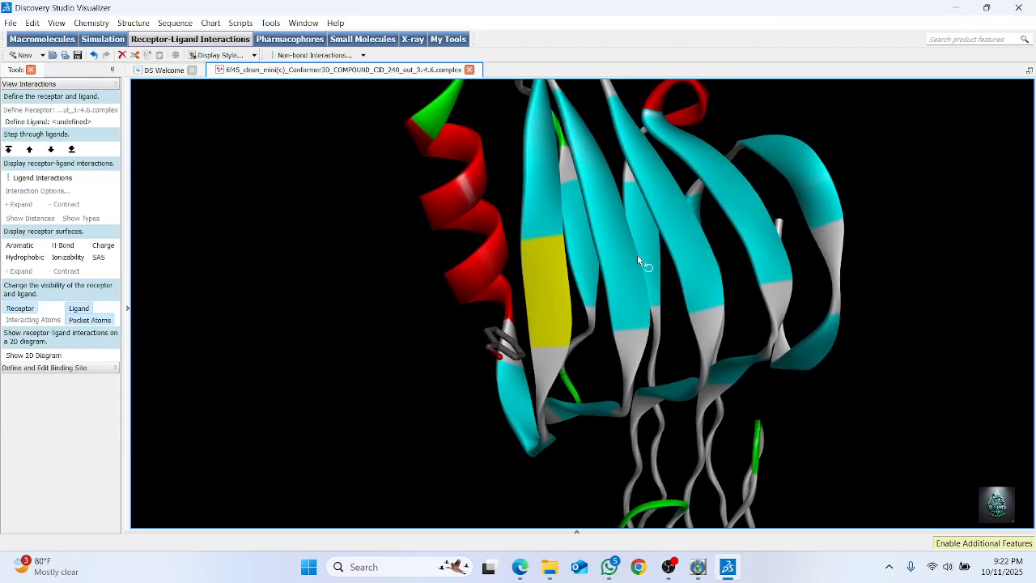
mouse_move(500, 311)
left_mouse_down()
mouse_move(469, 353)
mouse_move(526, 368)
mouse_move(508, 324)
left_mouse_up()
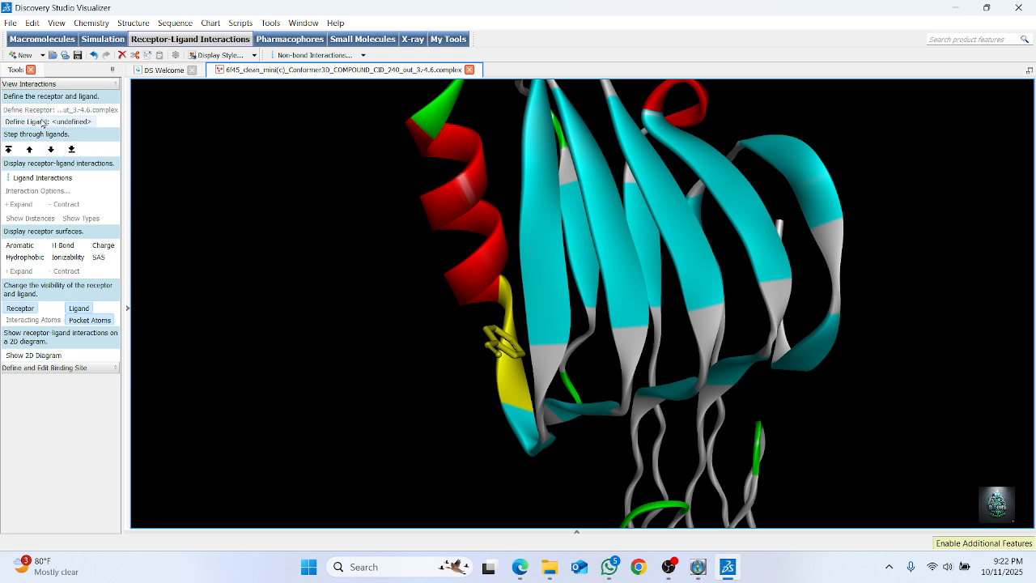
left_click(225, 292)
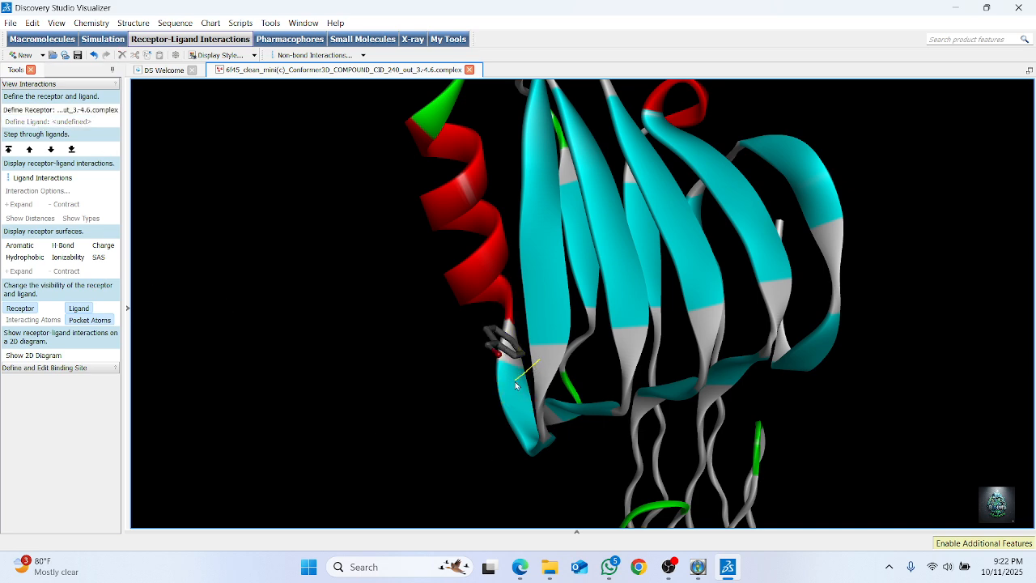
left_click(516, 381)
scroll(628, 326, "down", 1)
right_click_drag(583, 319, 885, 222)
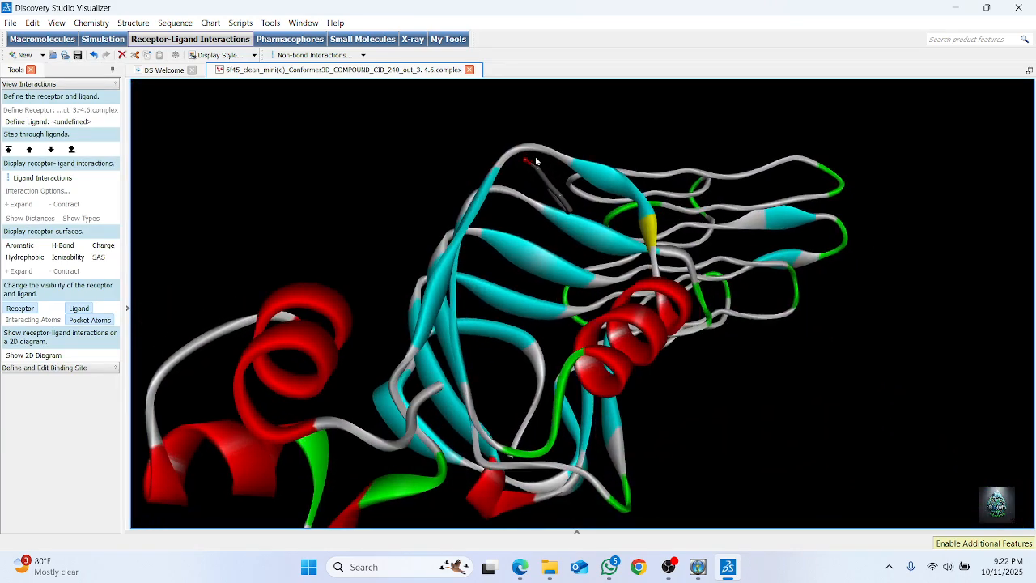
mouse_move(535, 161)
left_mouse_down()
mouse_move(520, 156)
mouse_move(576, 220)
mouse_move(535, 153)
left_mouse_up()
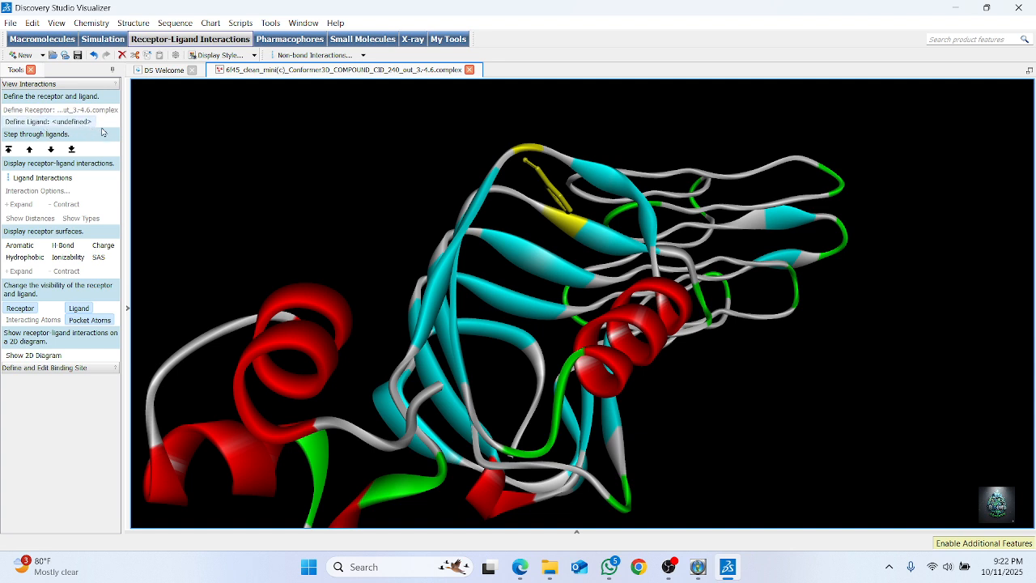
Close the CB-Dock2 complex without saving and open the 6f45_clean_mini(c) protein file from the Downloads folder
left_click(469, 71)
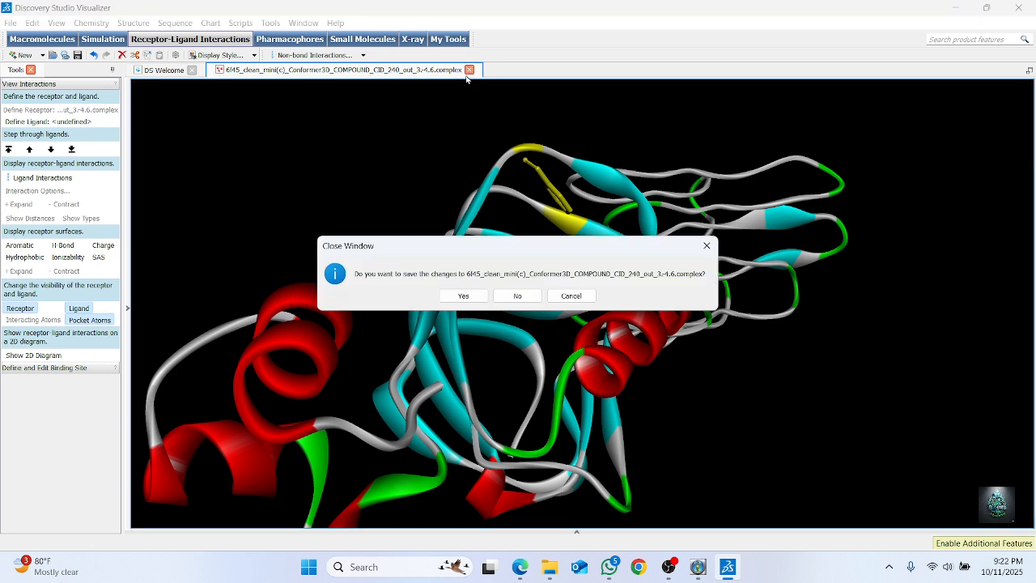
left_click(521, 296)
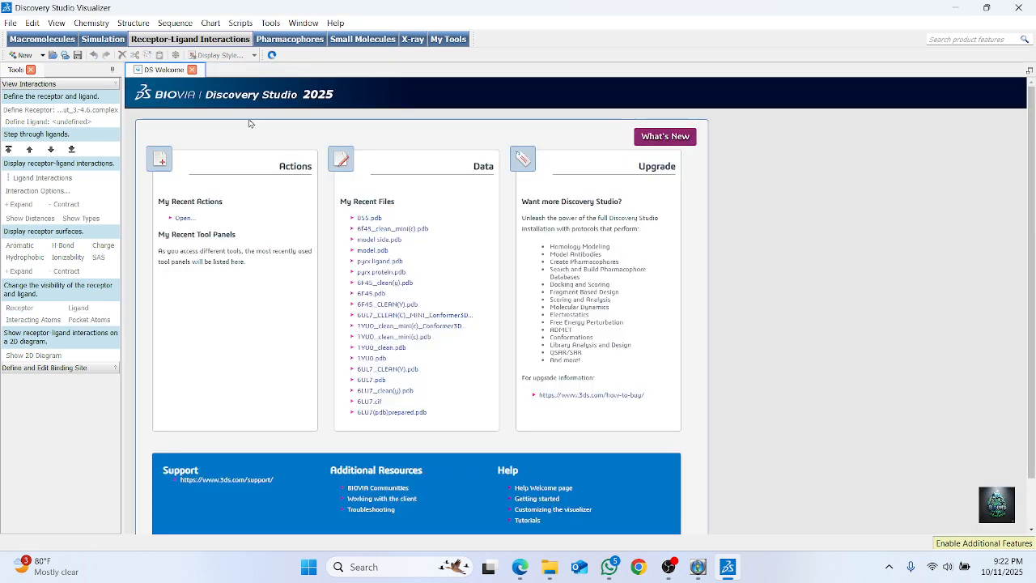
left_click(11, 22)
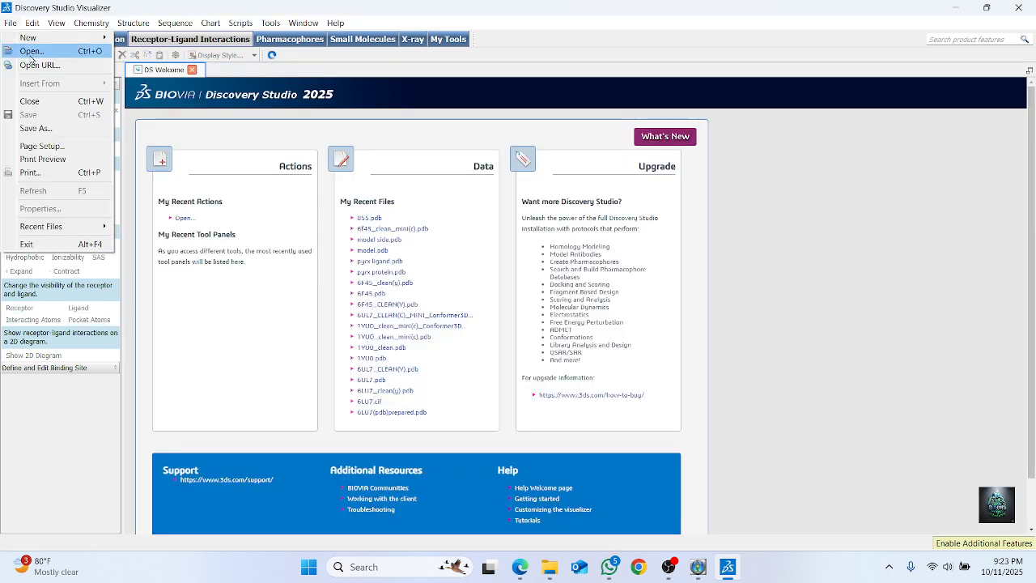
left_click(29, 51)
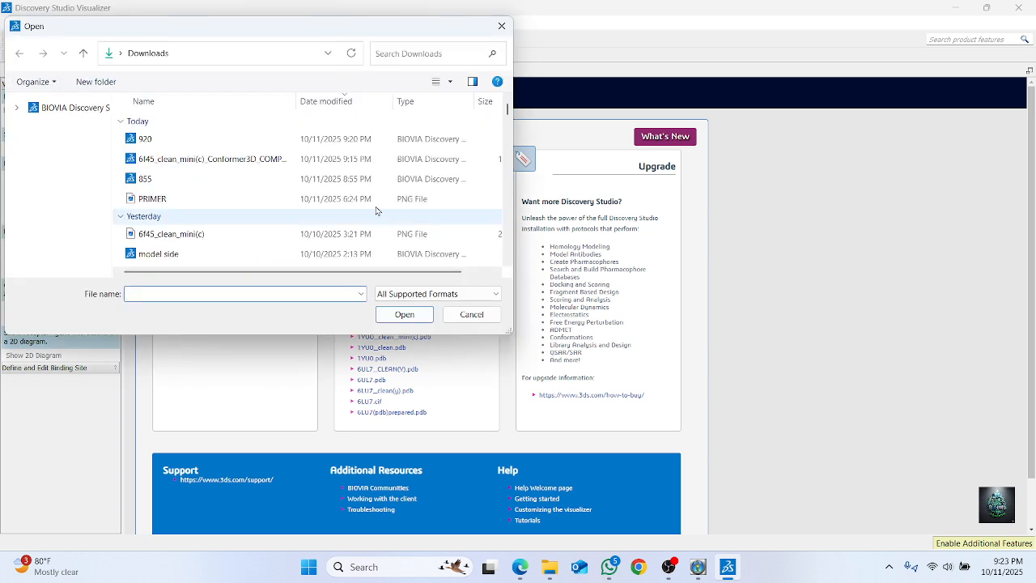
scroll(235, 211, "down", 3)
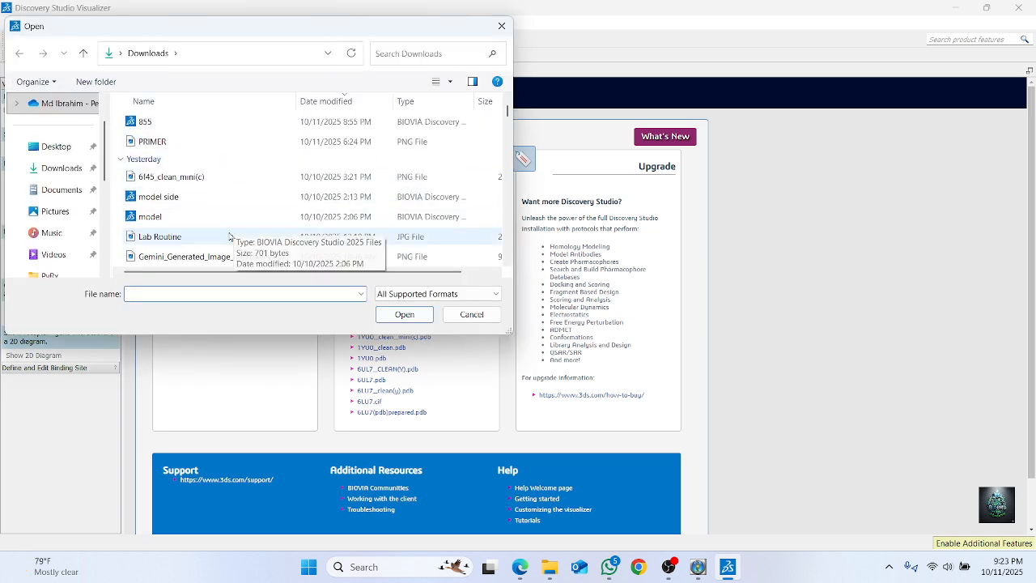
scroll(223, 241, "down", 1)
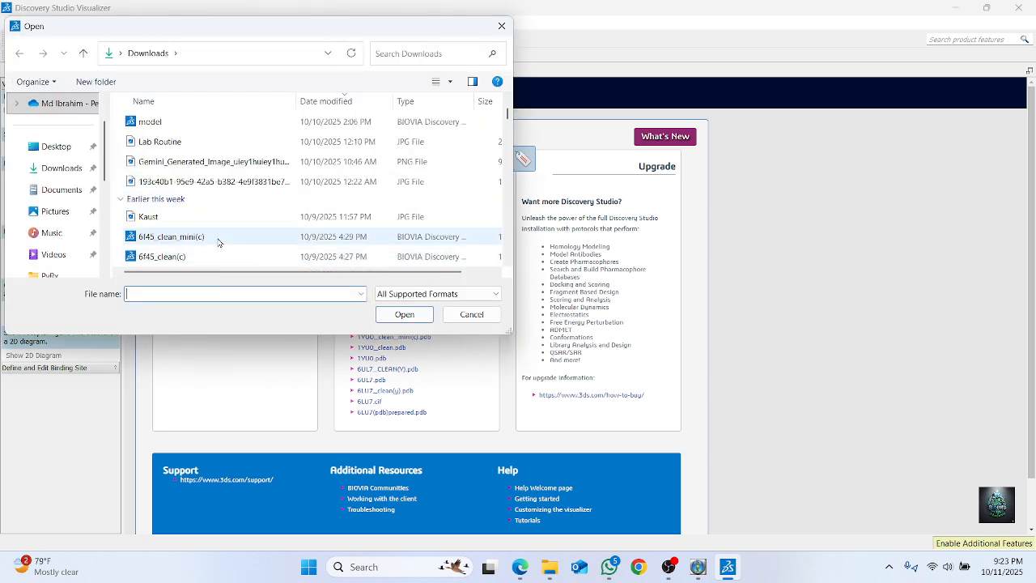
left_click(218, 241)
left_click(405, 314)
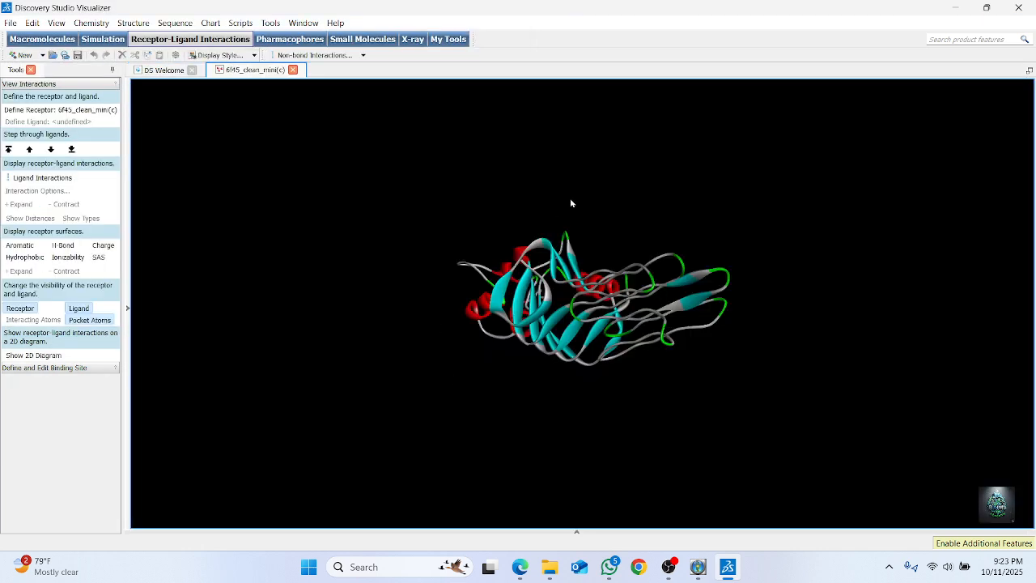
Open the 920 ligand file from the Downloads folder alongside the 6f45_clean_mini(c) protein
scroll(572, 204, "up", 5)
right_click_drag(571, 204, 668, 369)
scroll(669, 369, "down", 3)
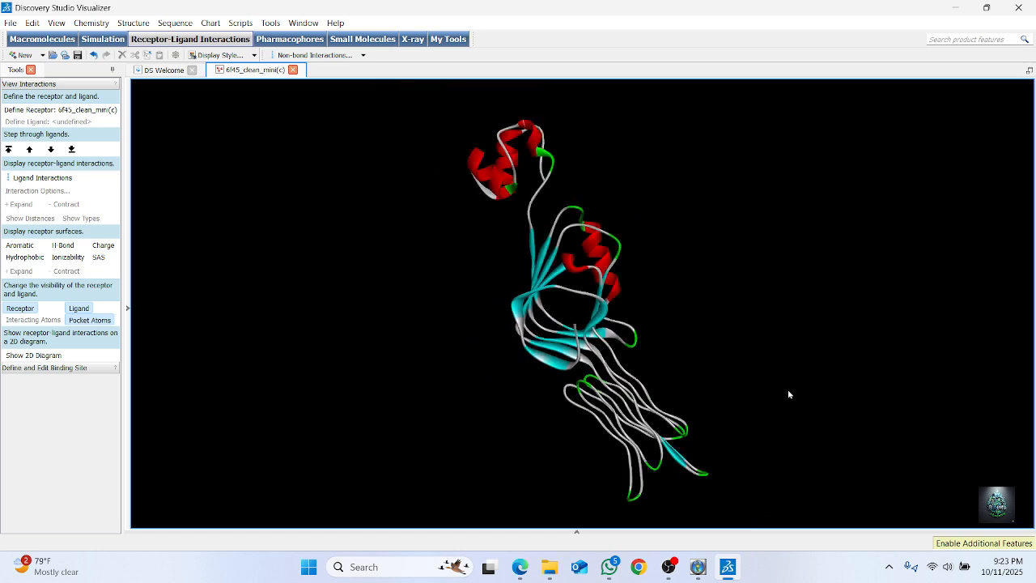
left_click(10, 23)
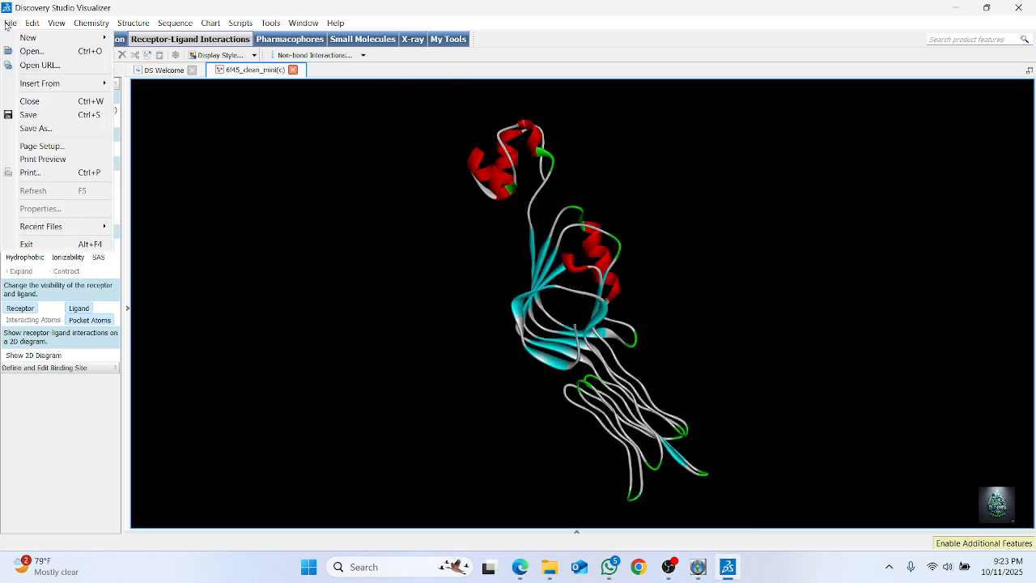
left_click(31, 53)
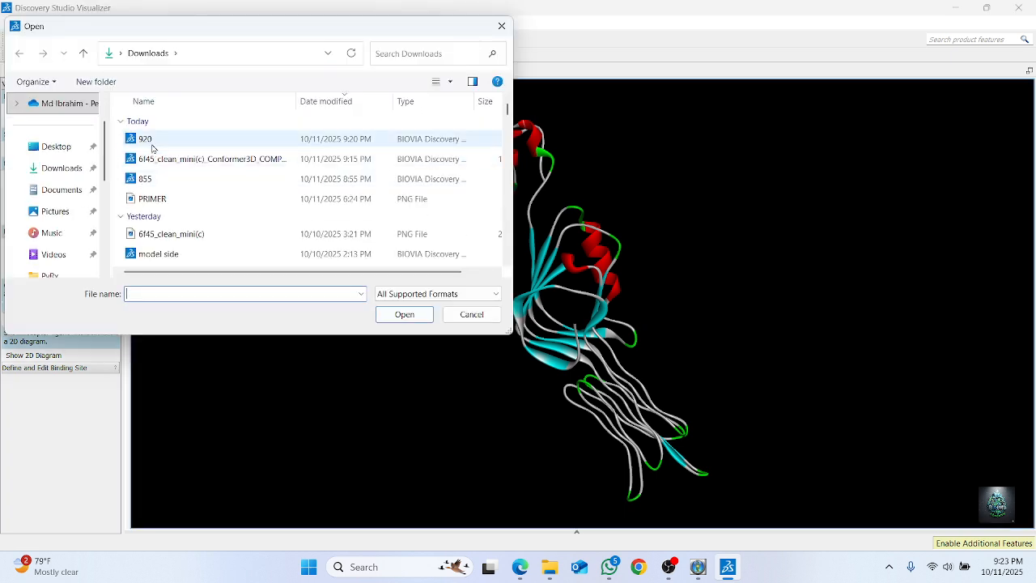
left_click(151, 139)
left_click(411, 315)
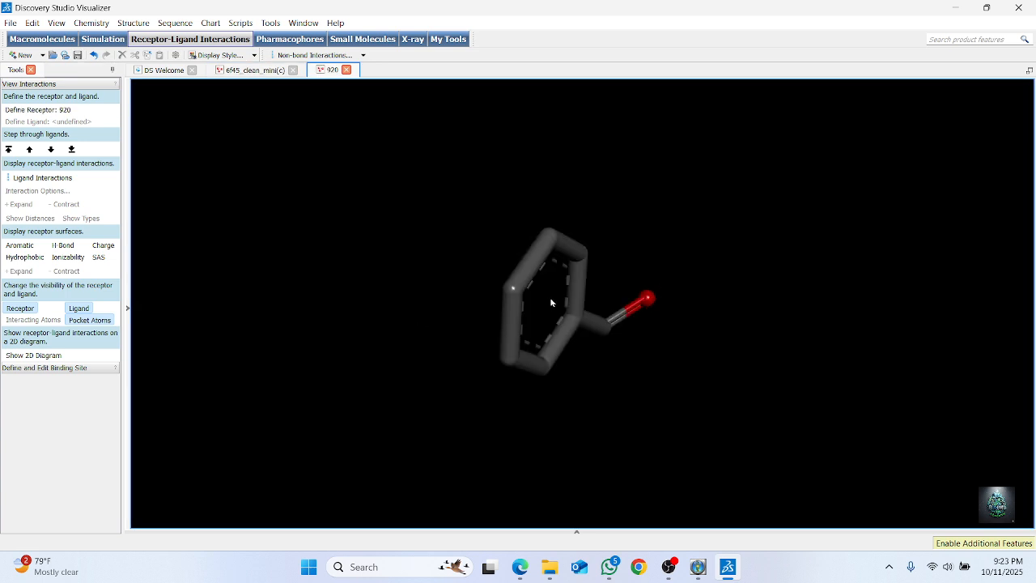
Copy the entire 920 molecule and paste it into the 6f45_clean_mini(c) protein window
left_click_drag(551, 303, 547, 297)
mouse_move(645, 314)
left_mouse_down()
mouse_move(567, 308)
mouse_move(703, 293)
mouse_move(273, 338)
mouse_move(738, 460)
mouse_move(671, 255)
left_mouse_up()
left_click(485, 377)
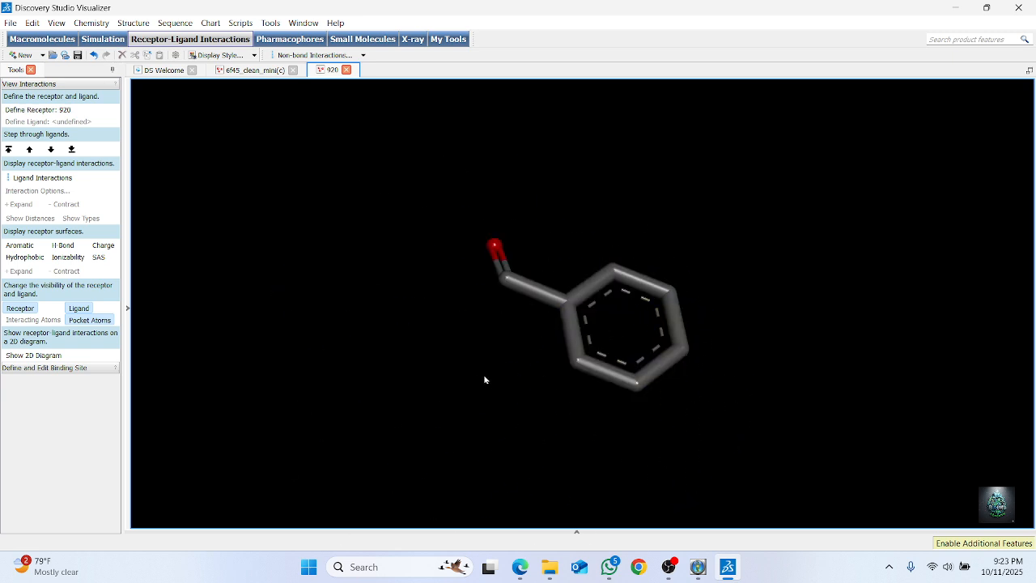
key("ctrl+a")
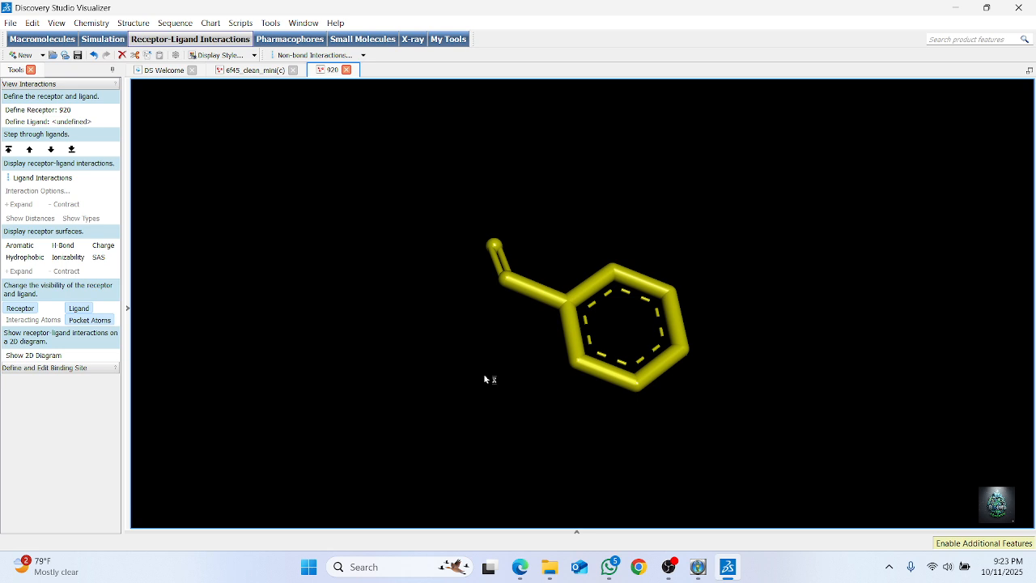
right_click(615, 331)
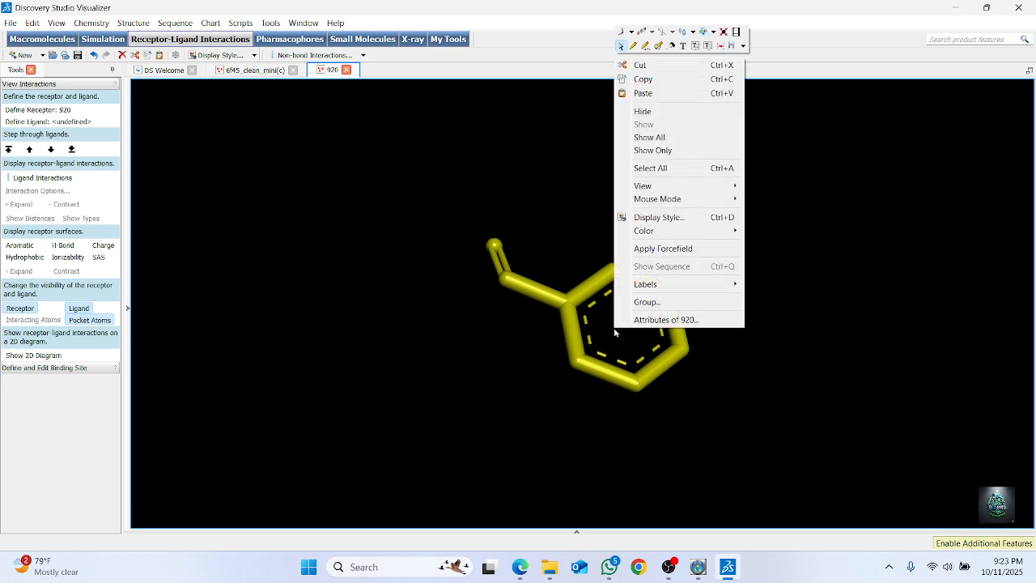
left_click(301, 226)
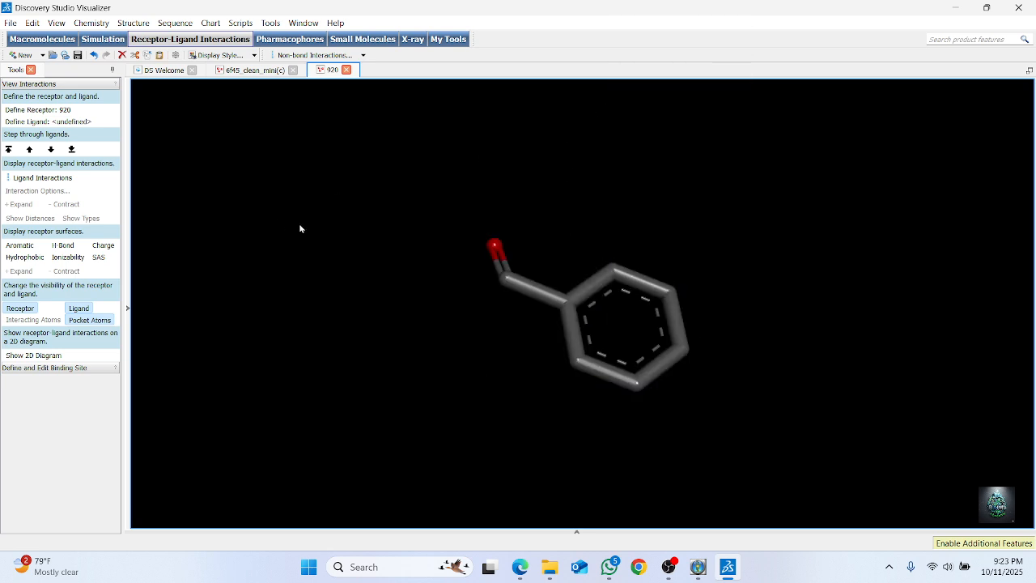
left_click(248, 71)
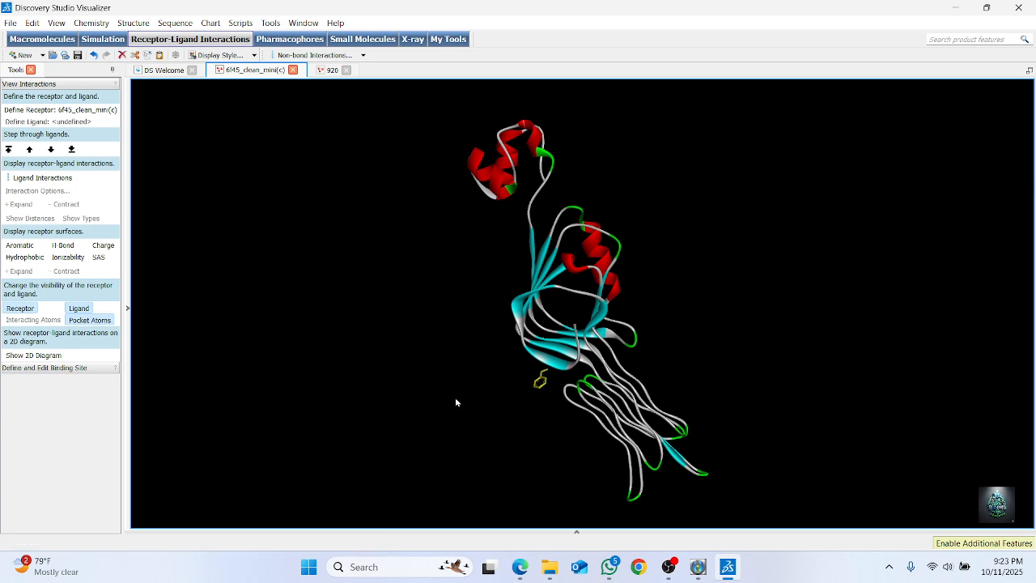
key("ctrl+v")
Show the structure hierarchy of 6f45_clean_mini(c), define the pasted 920 molecule as the ligand, and clear the selection
left_click_drag(488, 367, 579, 389)
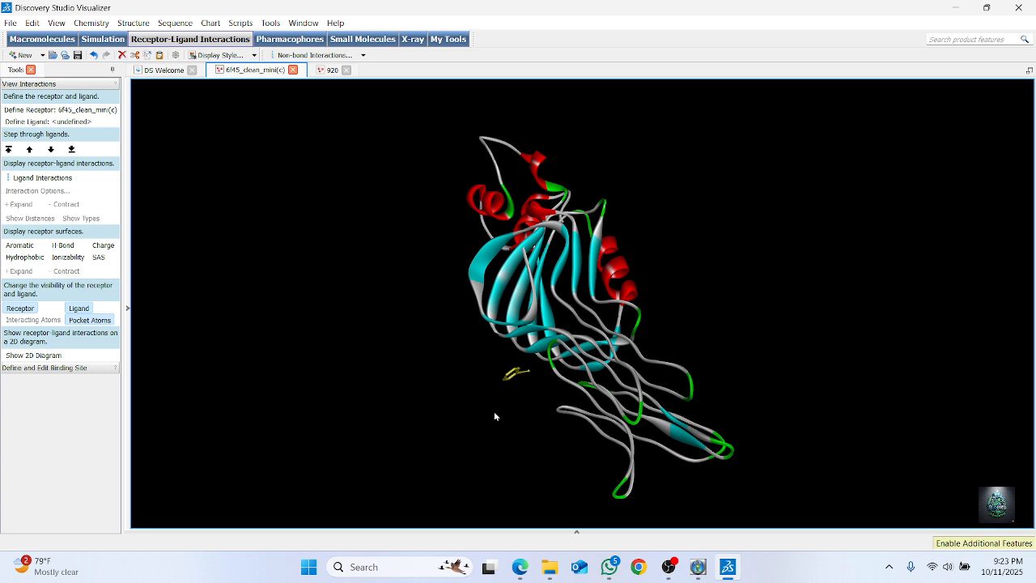
left_click(535, 371)
mouse_move(527, 356)
left_mouse_down()
mouse_move(492, 379)
mouse_move(545, 379)
mouse_move(538, 361)
left_mouse_up()
left_click(374, 430)
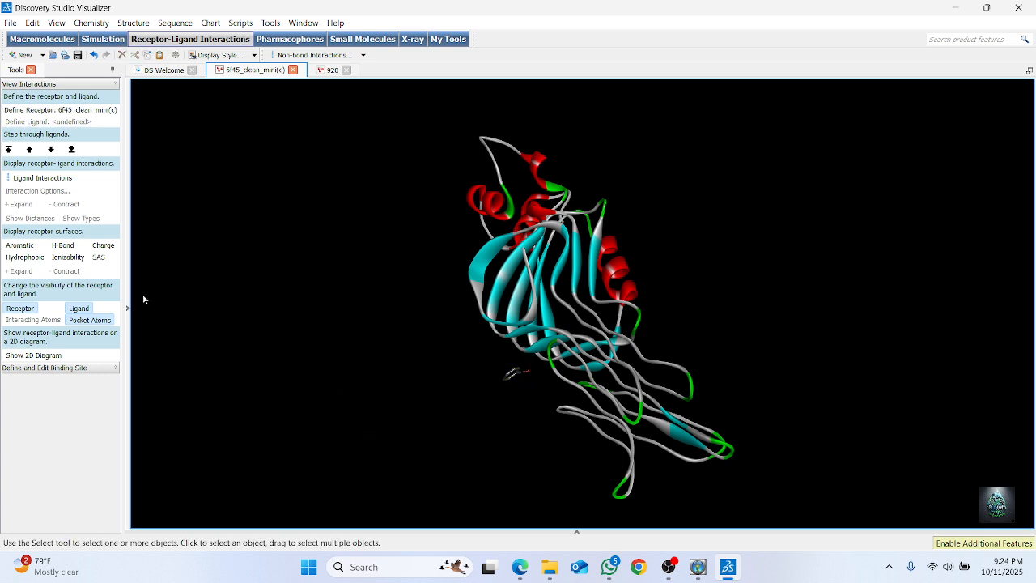
left_click(127, 310)
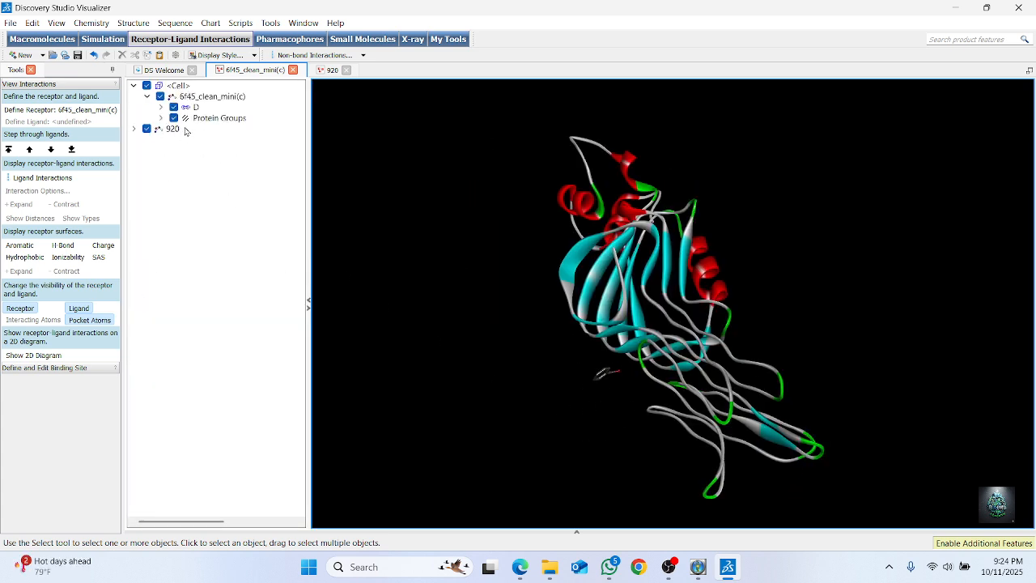
left_click(158, 131)
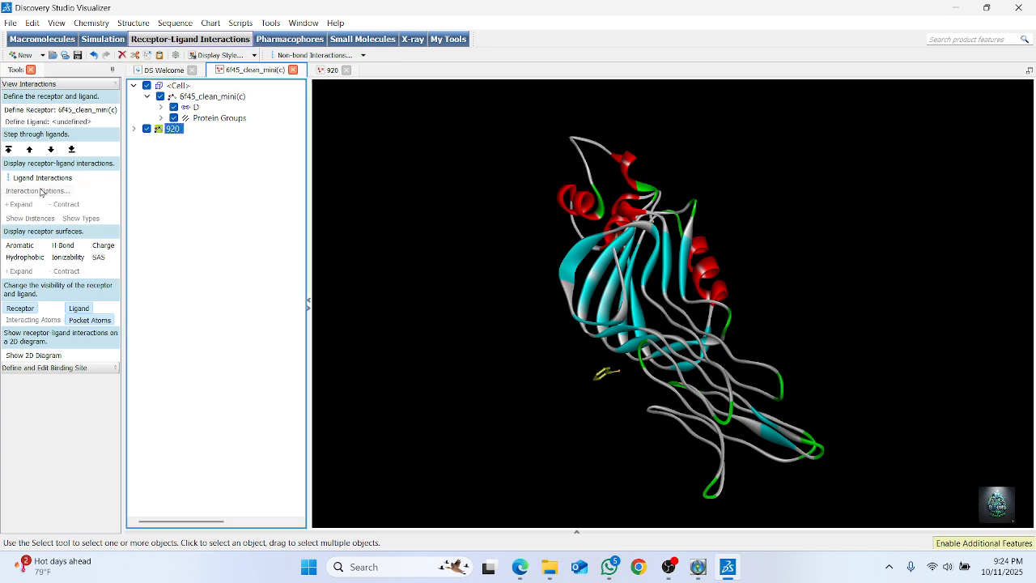
left_click(47, 122)
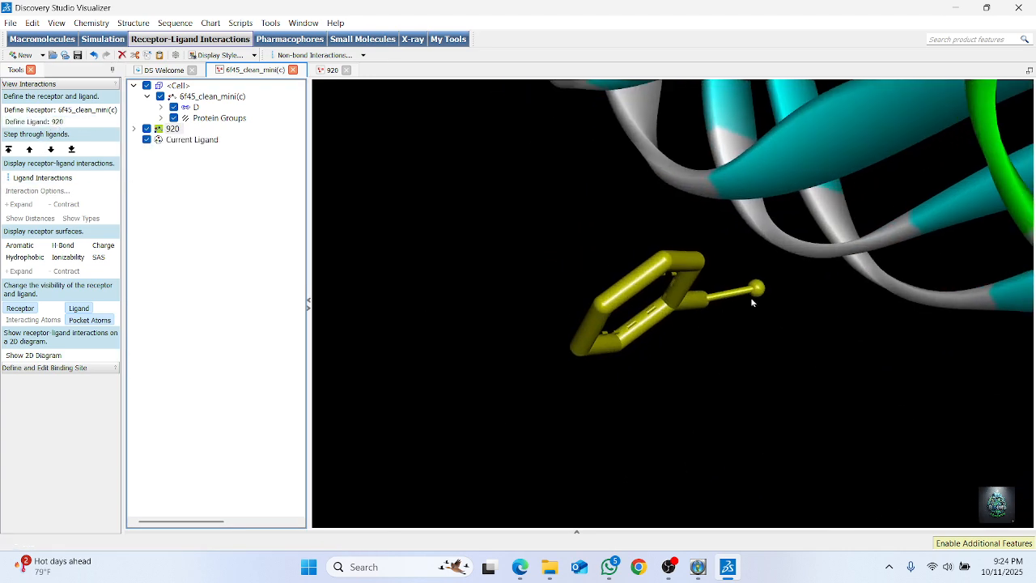
left_click(253, 318)
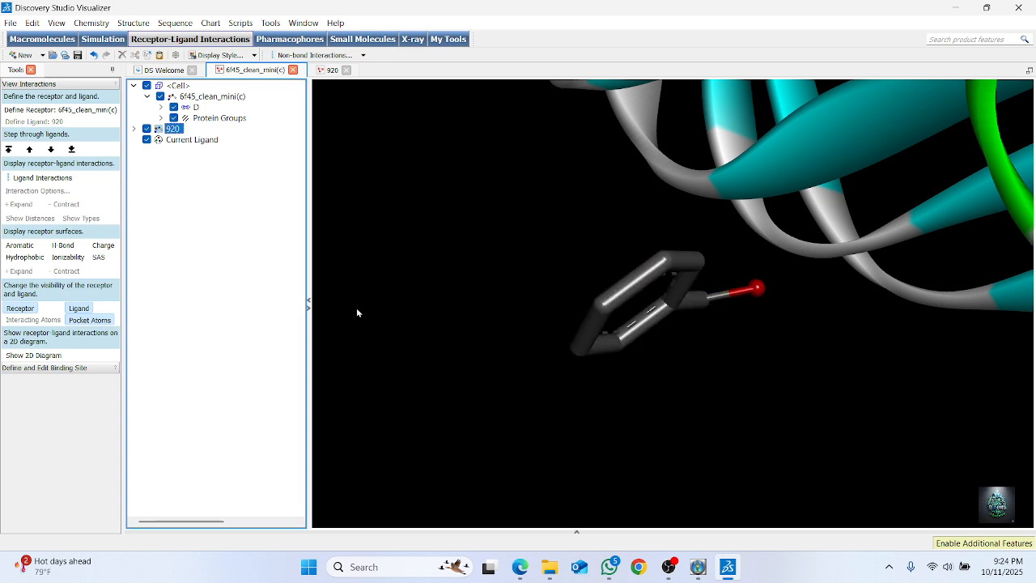
left_click(488, 281)
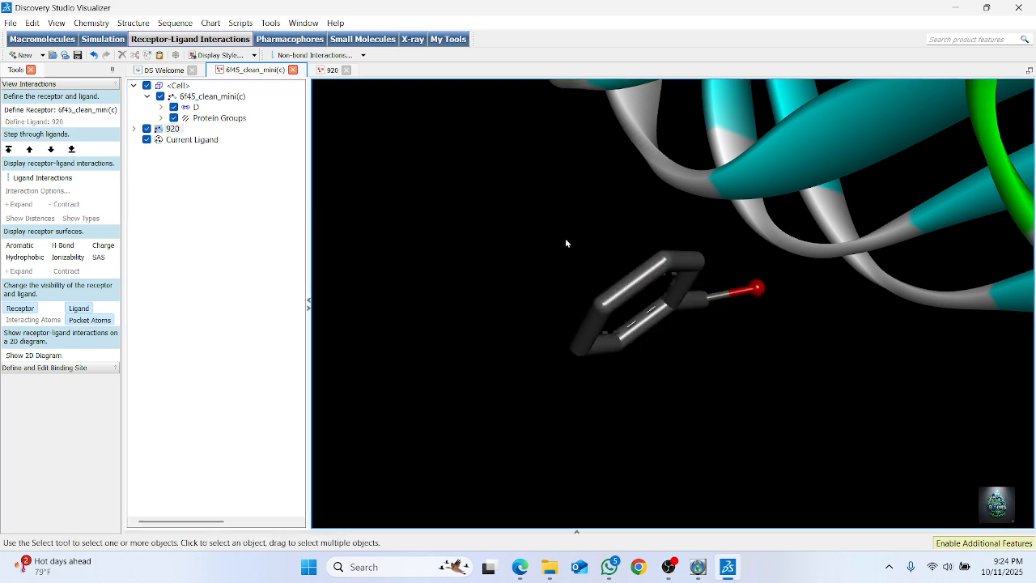
Display the 3D ligand interactions between 920 and the 6f45_clean_mini(c) receptor
scroll(626, 243, "down", 2)
scroll(738, 357, "down", 3)
right_click_drag(741, 272, 785, 200)
left_click(41, 179)
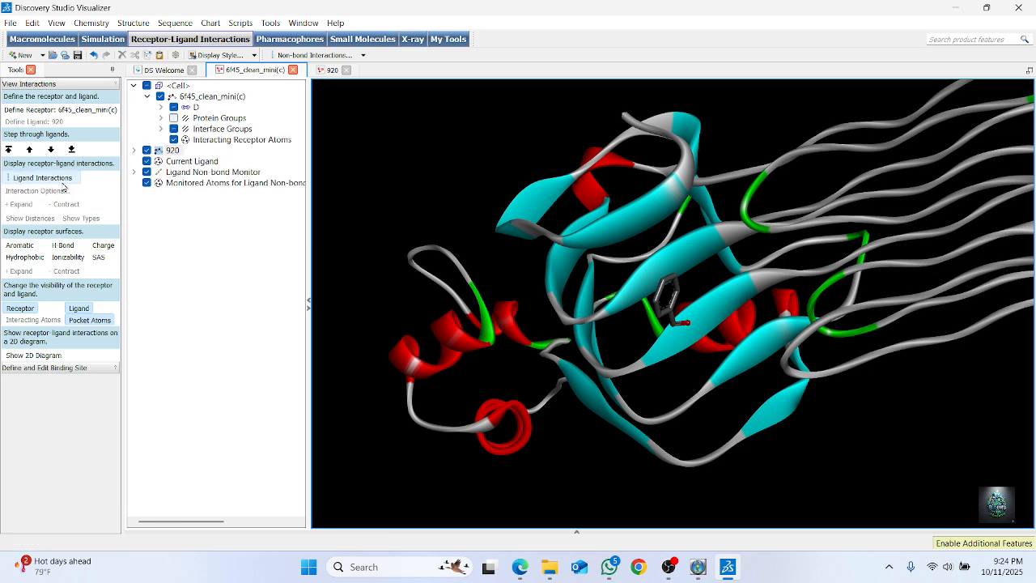
right_click_drag(726, 261, 615, 335)
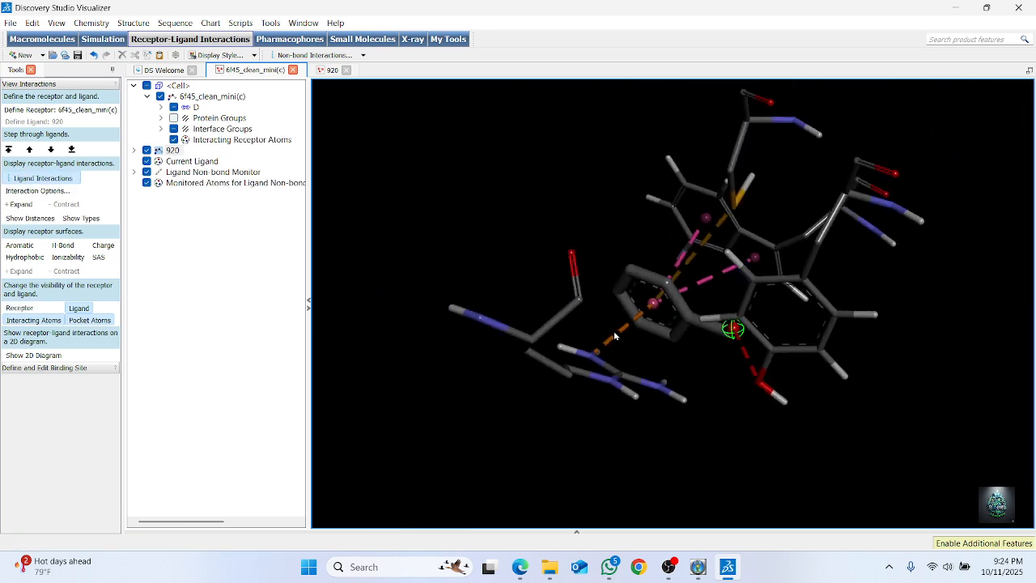
Make the receptor ribbon visible and generate the 2D diagram of the 920 interactions, narrowing the diagram pane
left_click(28, 310)
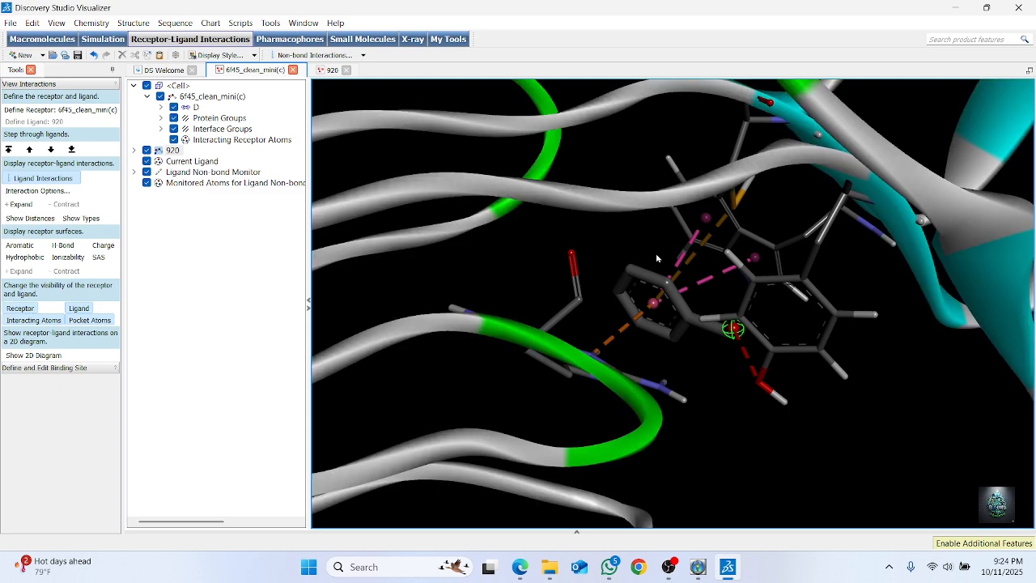
right_click_drag(657, 255, 679, 159)
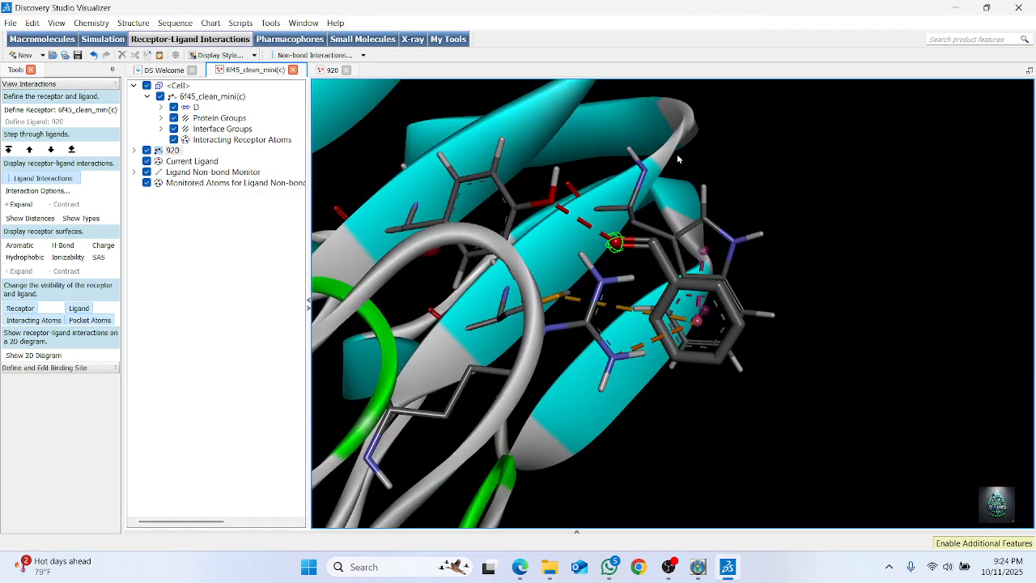
left_click(39, 357)
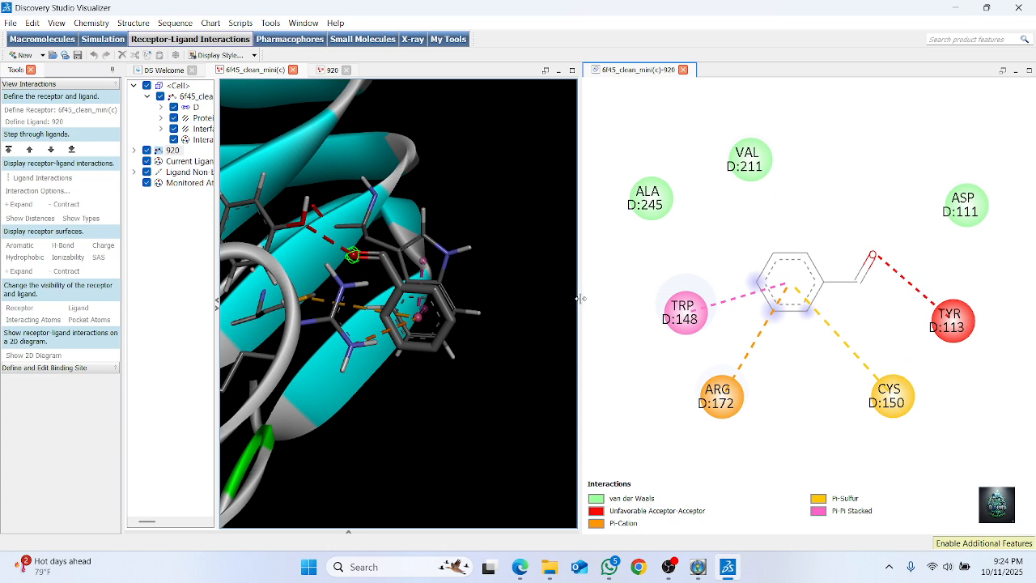
left_click_drag(581, 299, 786, 305)
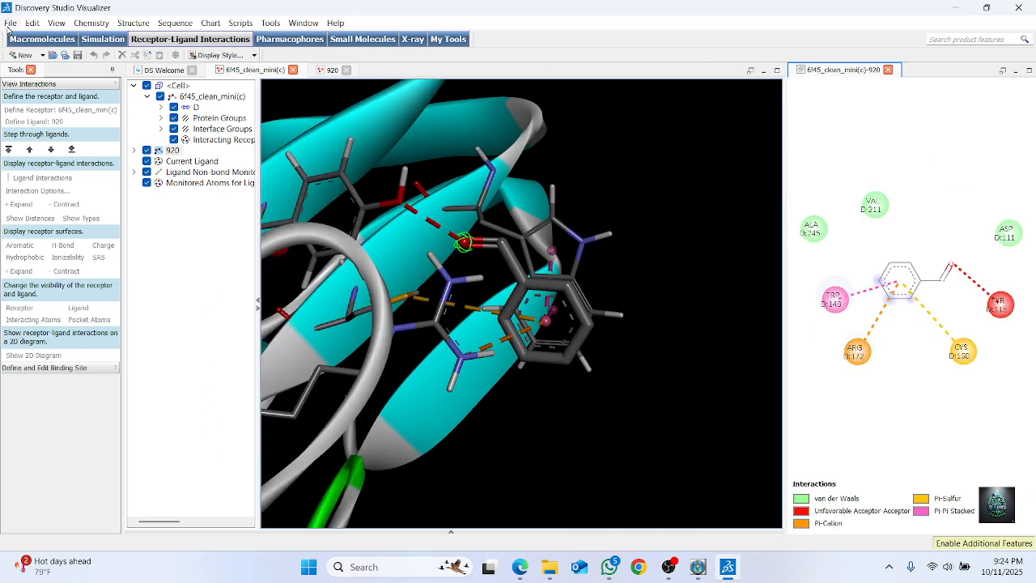
Open the 6f45_clean_mini(c)_Conformer3D_COMPOUND_CID_240_out_3.-4.6.complex file from Downloads and widen its 3D view beside the diagram
left_click(10, 23)
left_click(25, 54)
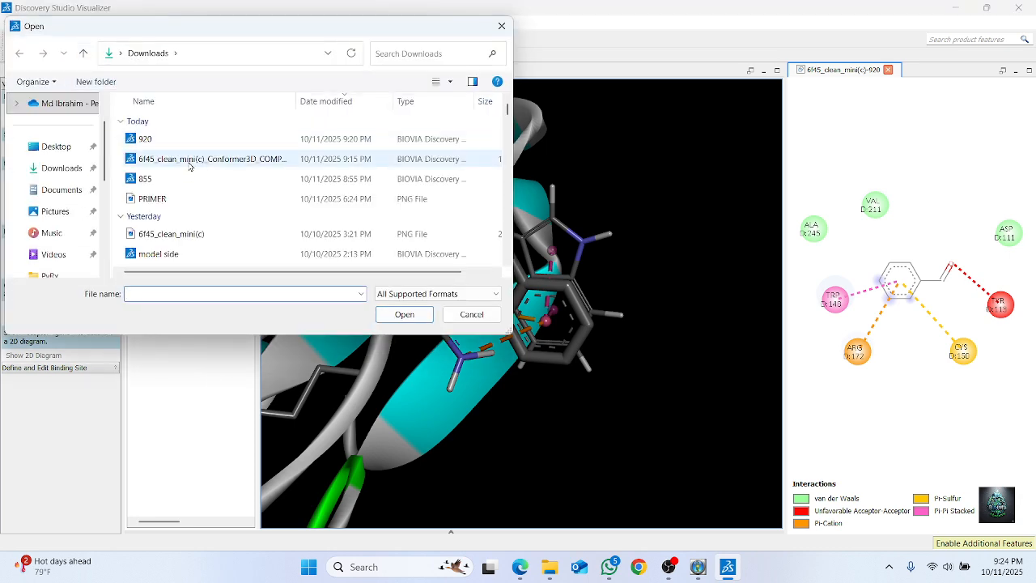
left_click(208, 159)
left_click(405, 315)
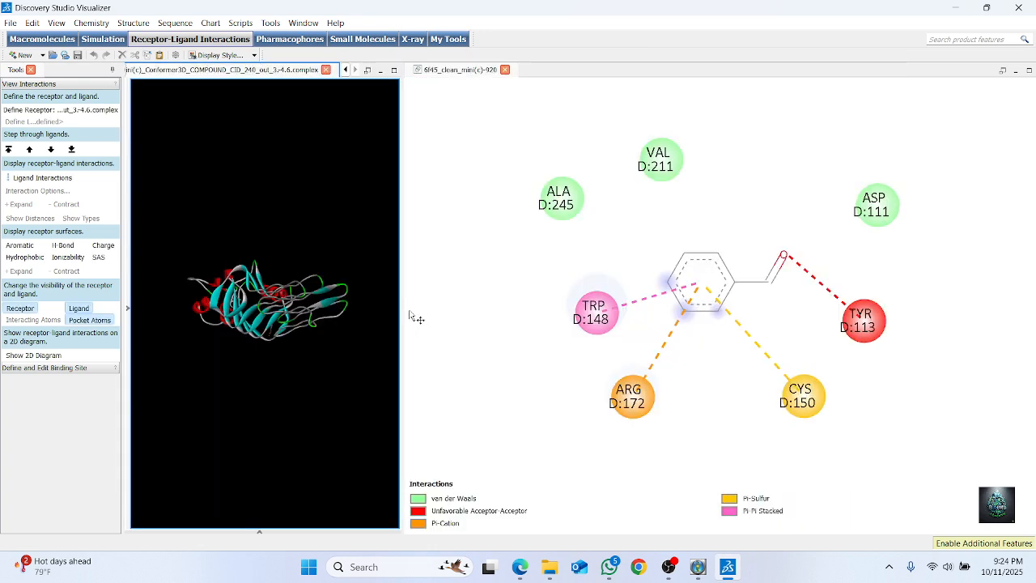
left_click_drag(401, 304, 879, 316)
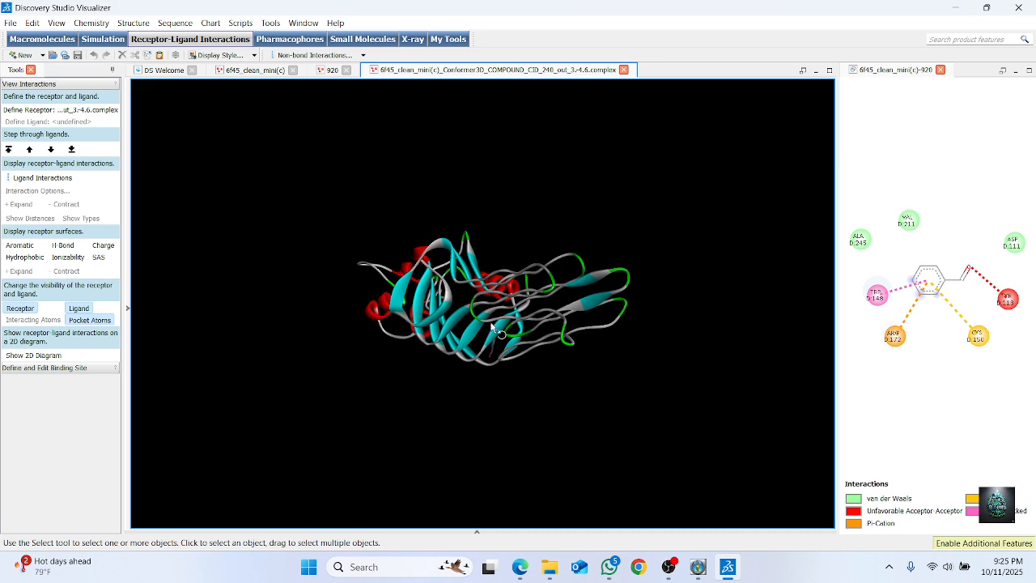
Show the CB-Dock2 complex's structure hierarchy and define its Ligand Groups entry as the ligand
right_click_drag(500, 334, 632, 277)
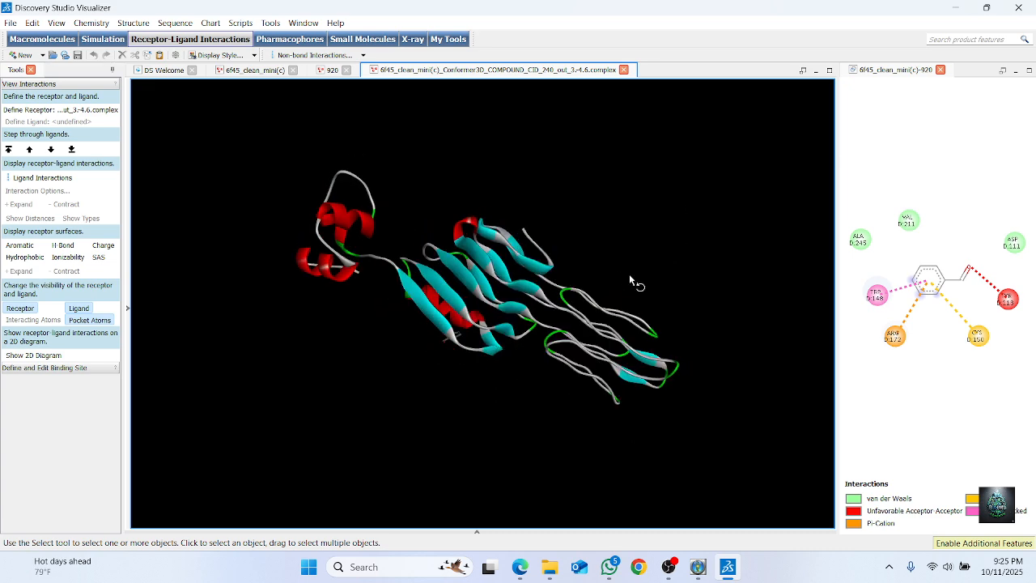
left_click(128, 309)
left_click(189, 151)
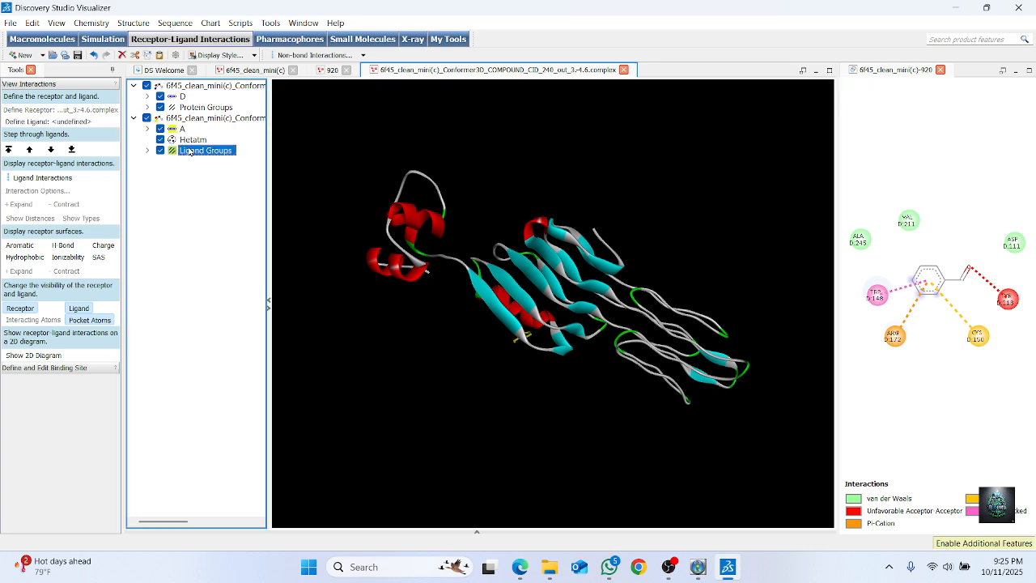
left_click(22, 123)
right_click_drag(495, 269, 569, 179)
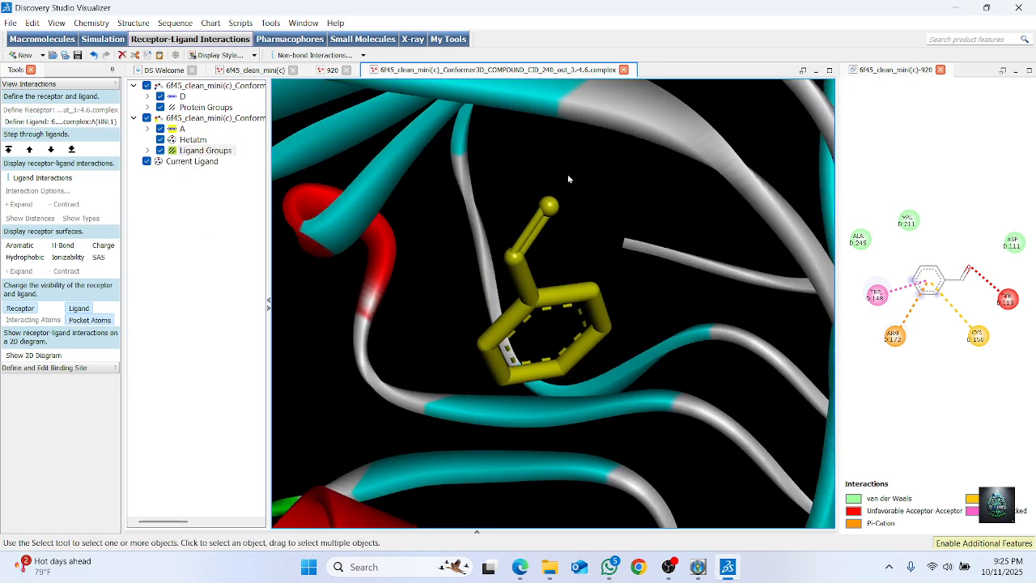
Display the ligand interactions of the CB-Dock2 complex in 3D and generate their 2D diagram
scroll(563, 215, "down", 6)
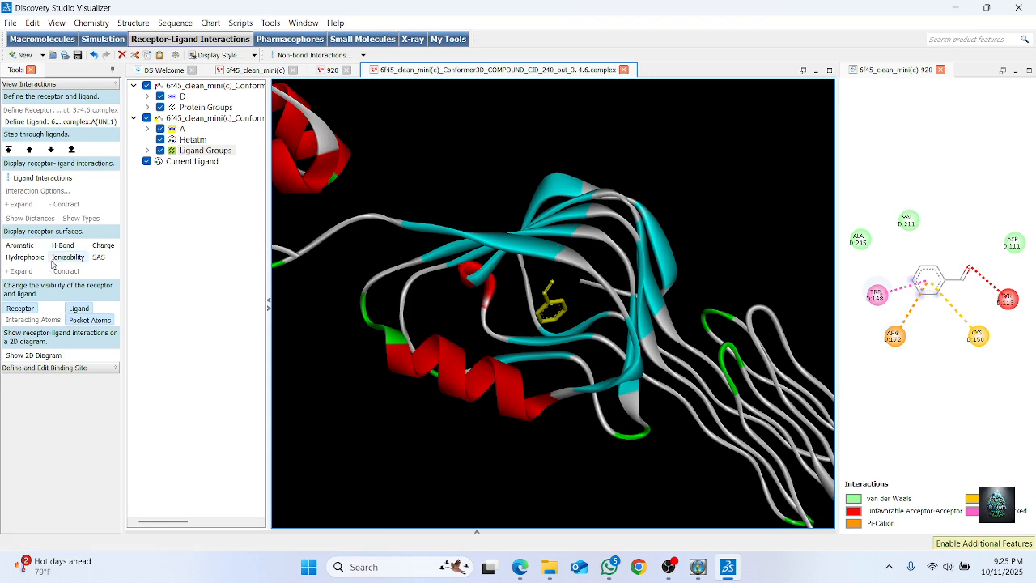
left_click(42, 178)
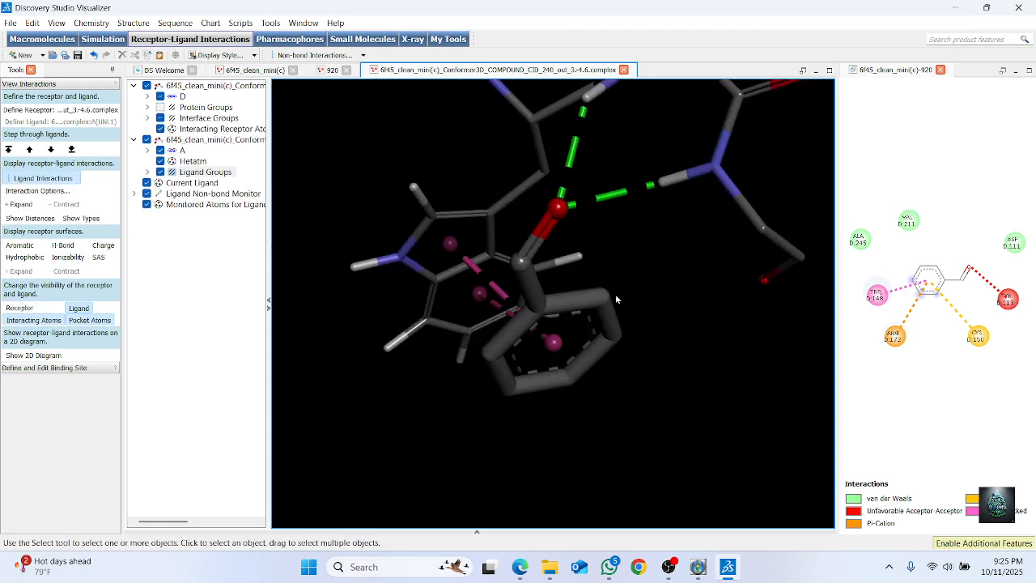
right_click_drag(615, 294, 655, 260)
scroll(616, 267, "down", 3)
left_click(57, 358)
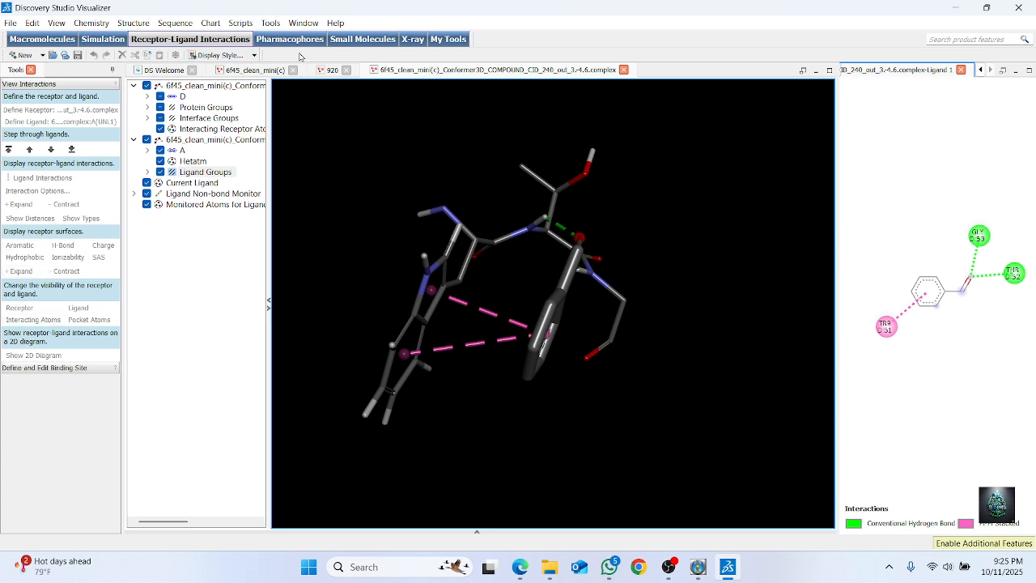
Return to the 6f45_clean_mini(c) window containing 920 and hide the receptor ribbon
left_click(251, 70)
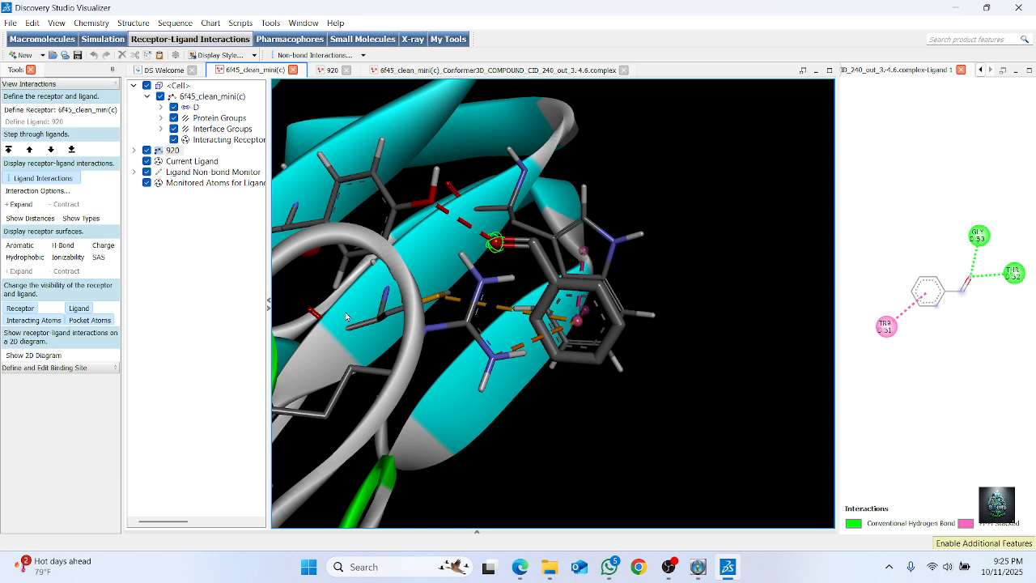
left_click(269, 304)
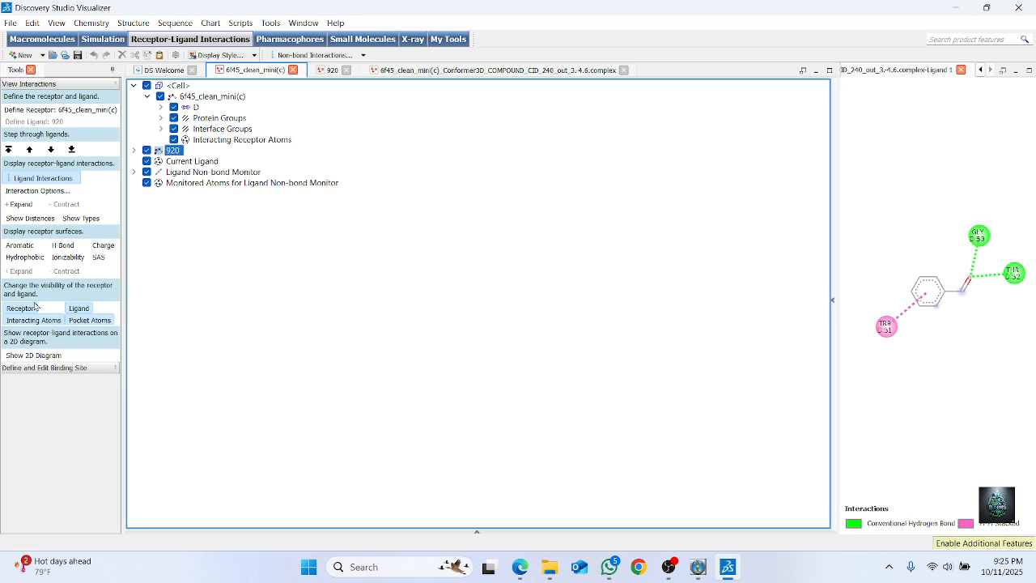
left_click(833, 306)
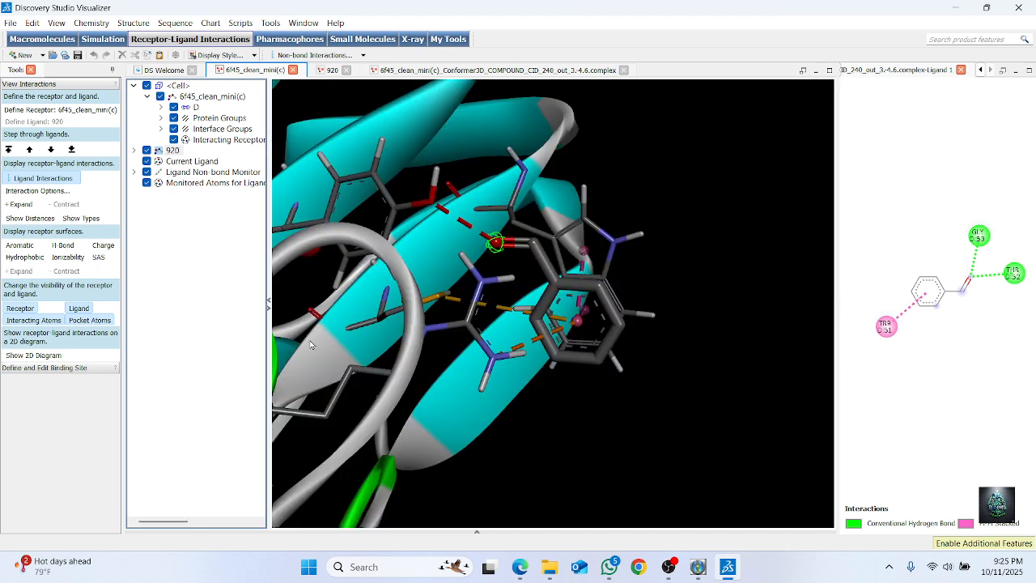
left_click(11, 313)
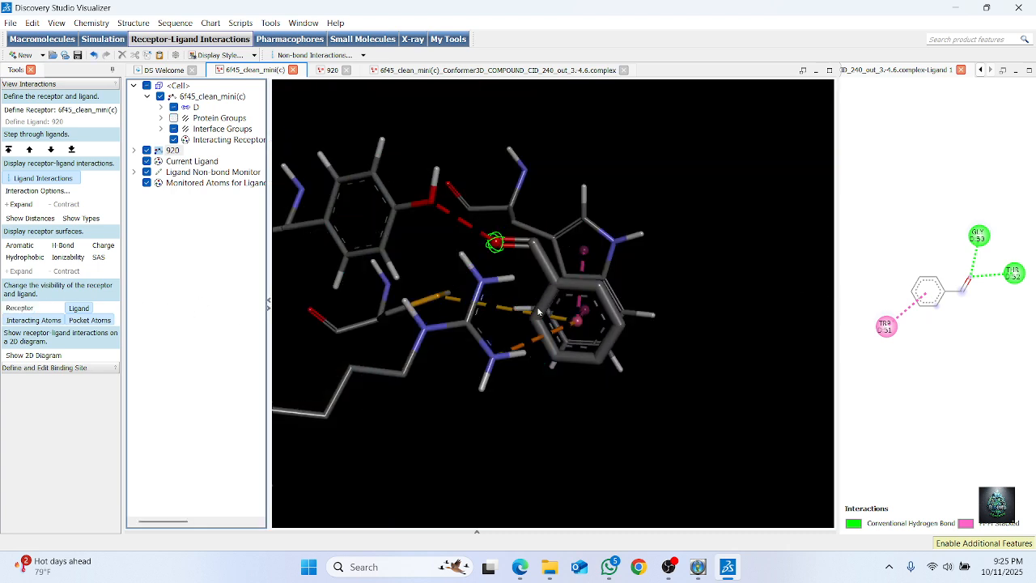
right_click(609, 311)
mouse_move(653, 536)
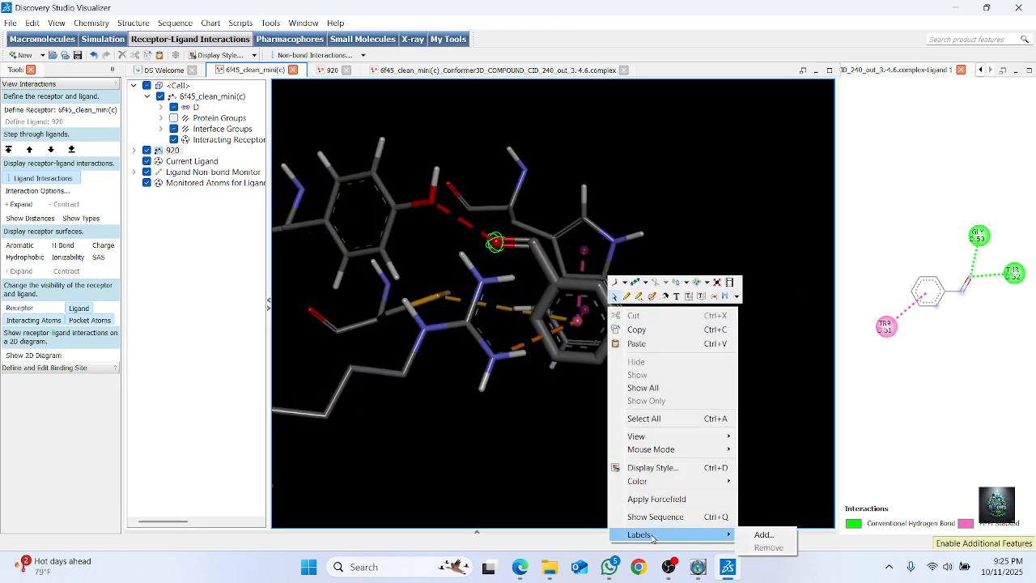
left_click(763, 535)
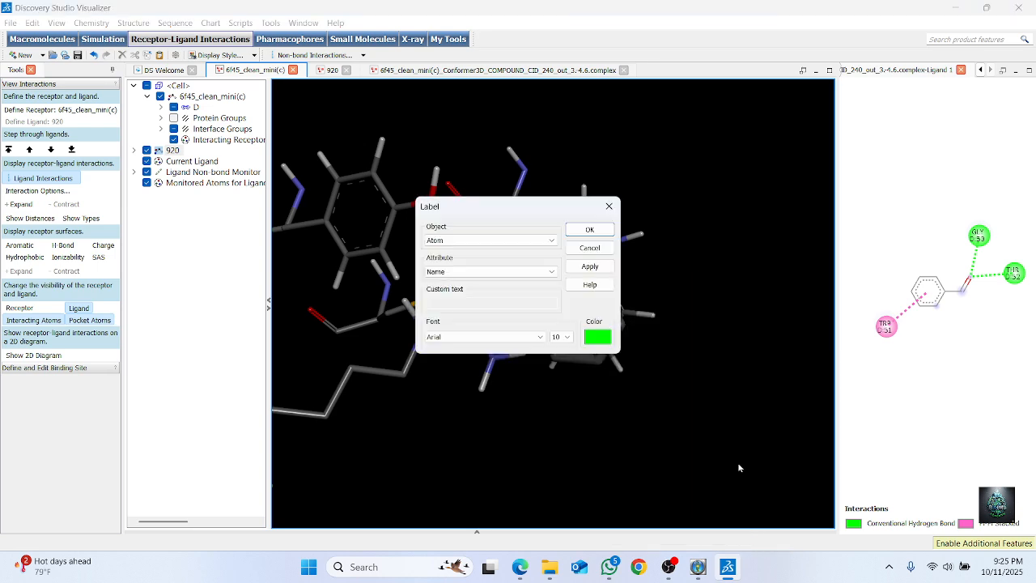
left_click(610, 207)
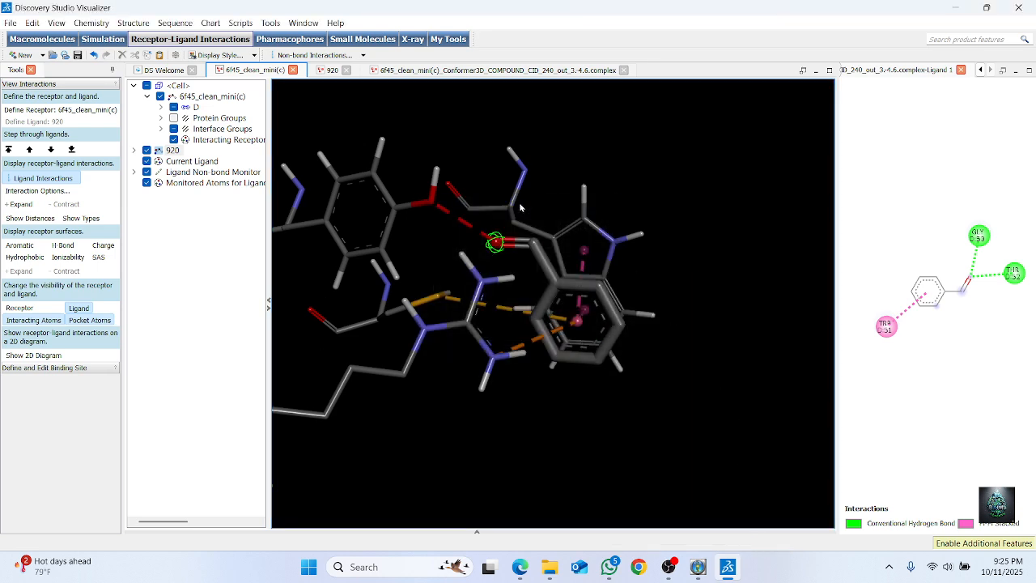
Show the receptor ribbon again and examine how ligand 920 interacts with the surrounding residues in 3D
right_click_drag(521, 207, 664, 202)
left_click(34, 309)
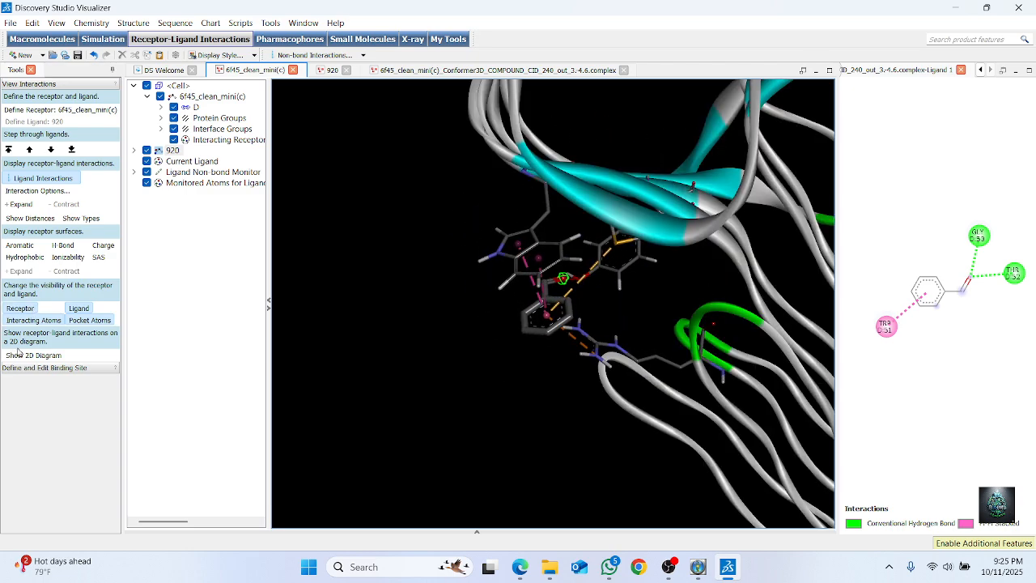
right_click_drag(656, 282, 540, 346)
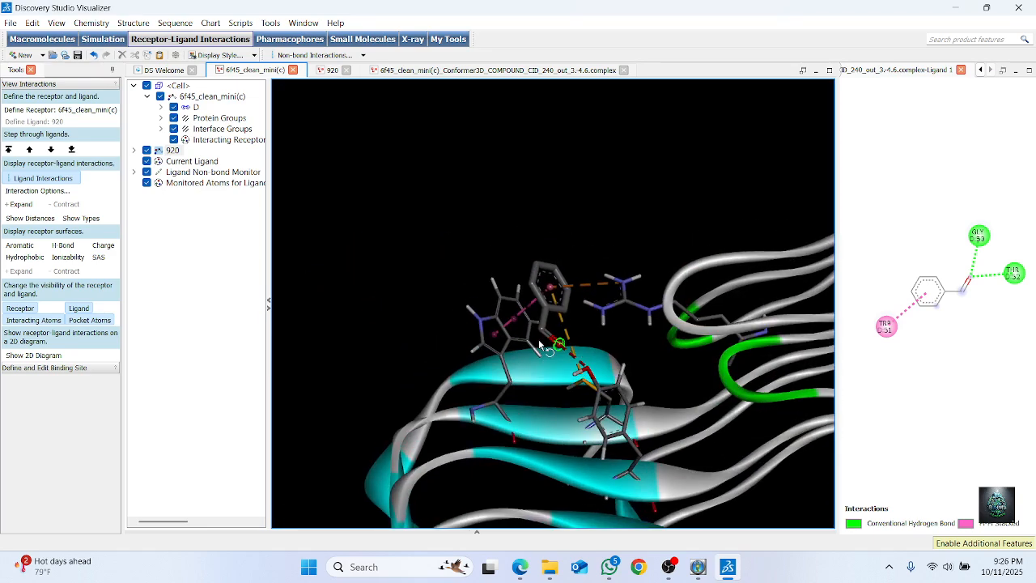
right_click_drag(647, 471, 651, 427)
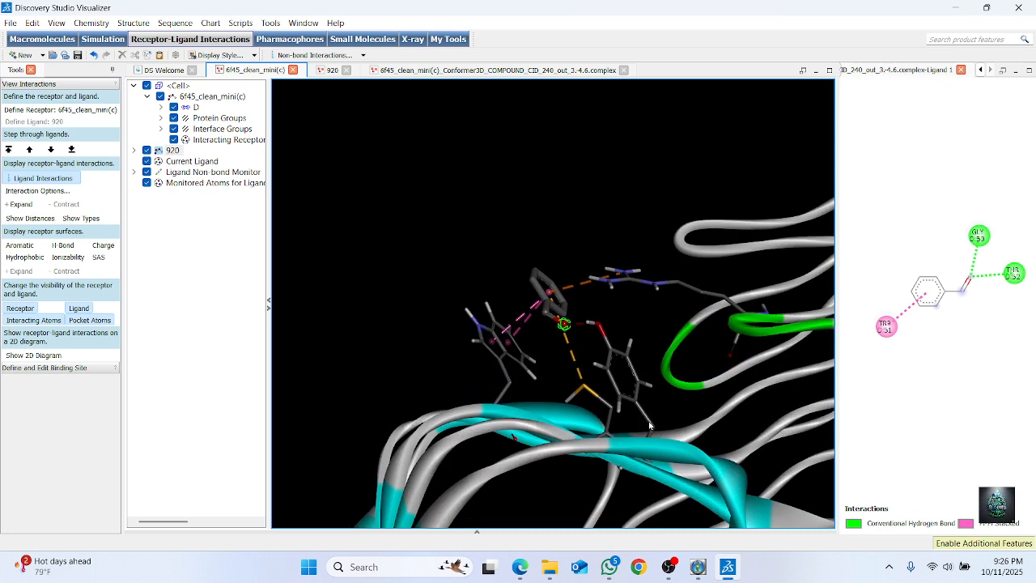
mouse_move(735, 415)
right_mouse_down()
mouse_move(709, 357)
mouse_move(714, 414)
right_mouse_up()
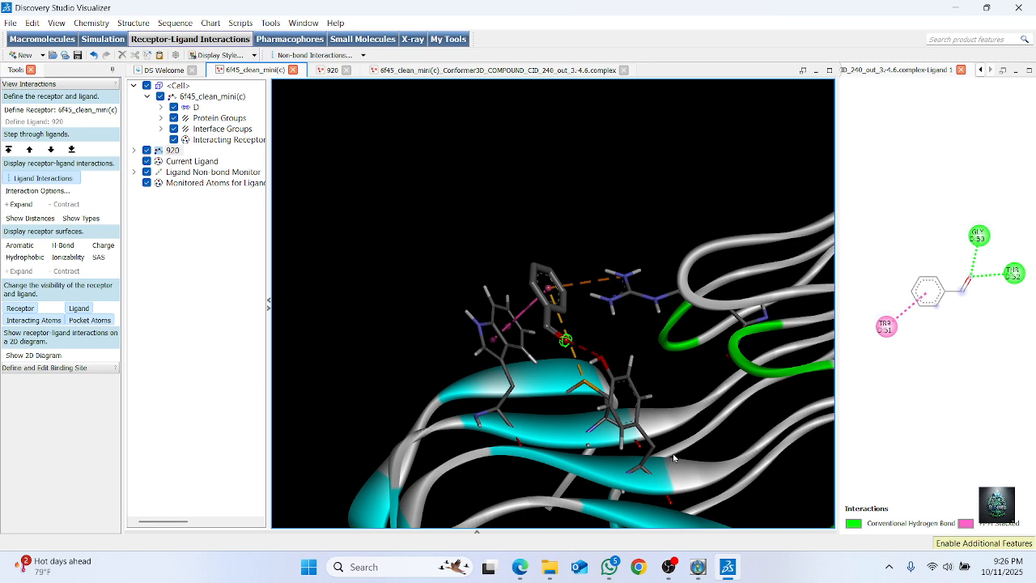
right_click_drag(678, 413, 685, 380)
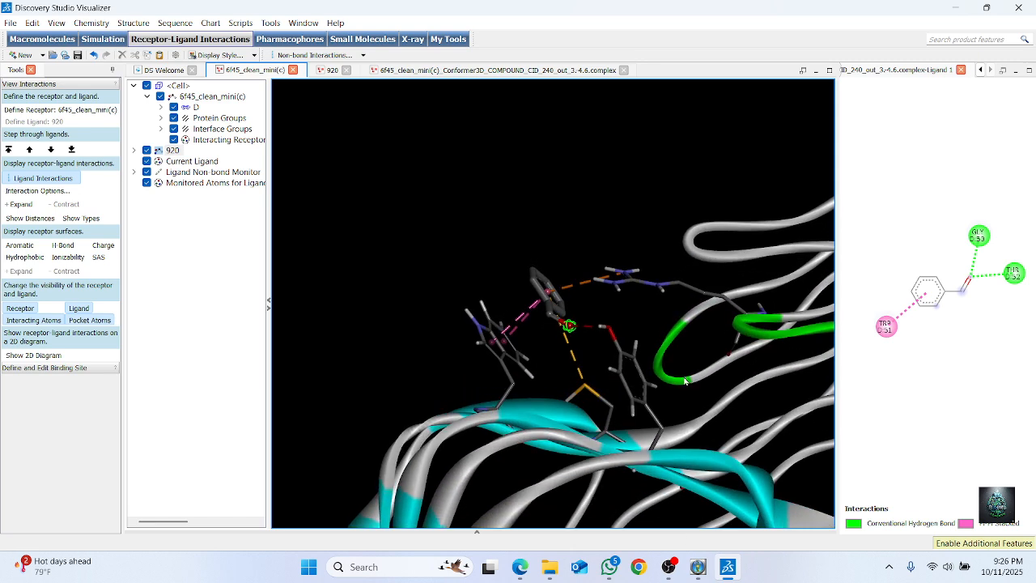